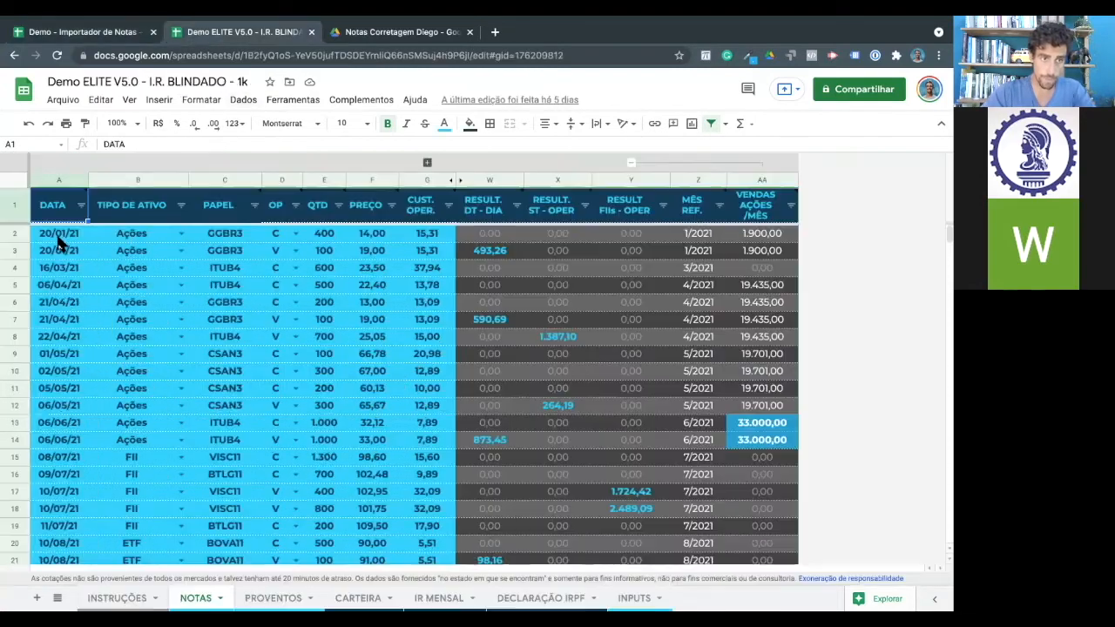
- Clear the existing trade entries from A2:G38 in the NOTAS sheet, from DATA through CUST. OPER
{"action": "left_click_drag", "start_coordinate": [55, 232], "coordinate": [453, 550]}
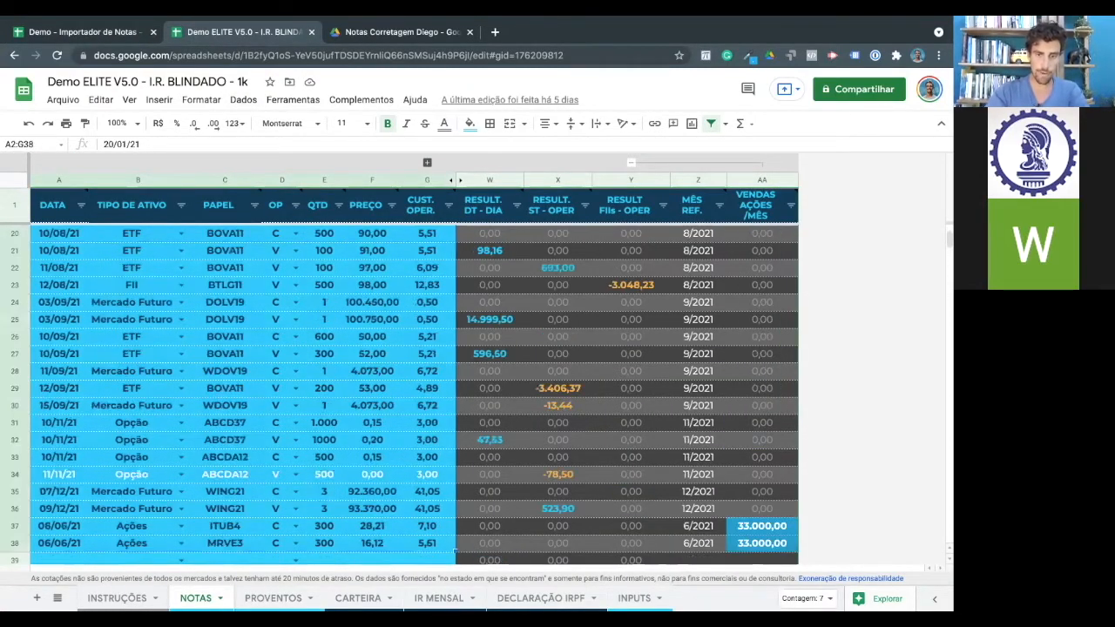
{"action": "key", "text": "Delete"}
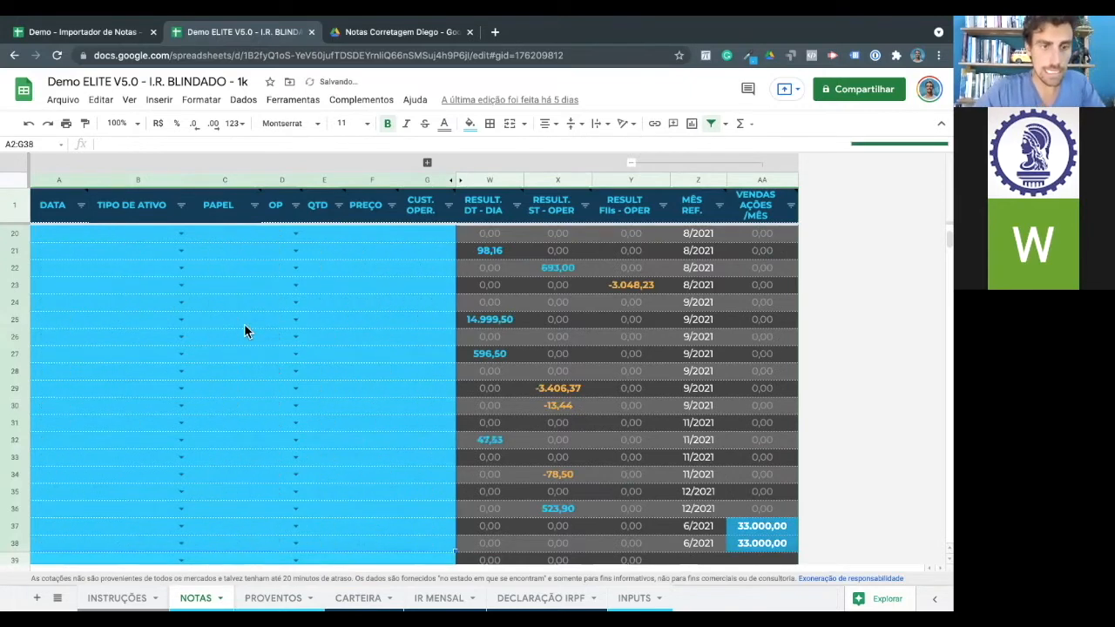
{"action": "scroll", "coordinate": [244, 323], "scroll_direction": "up", "scroll_amount": 5}
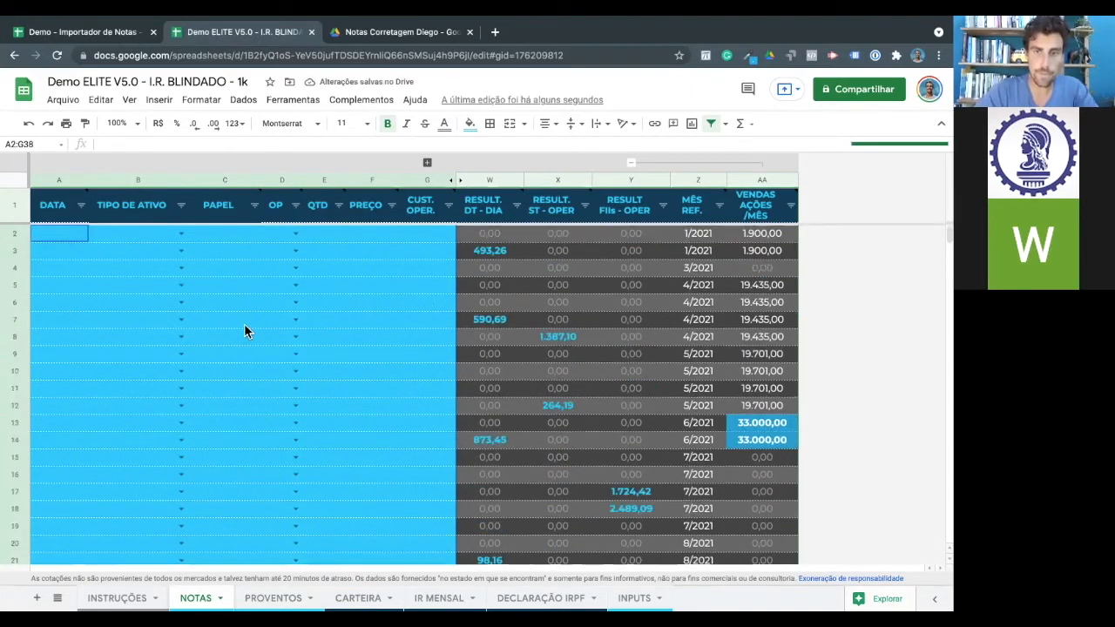
- Copy the imported trades A3:G278 from the Importador de Notas spreadsheet into NOTAS starting at A2, checking the last row
{"action": "left_click", "coordinate": [76, 35]}
{"action": "left_click", "coordinate": [666, 185]}
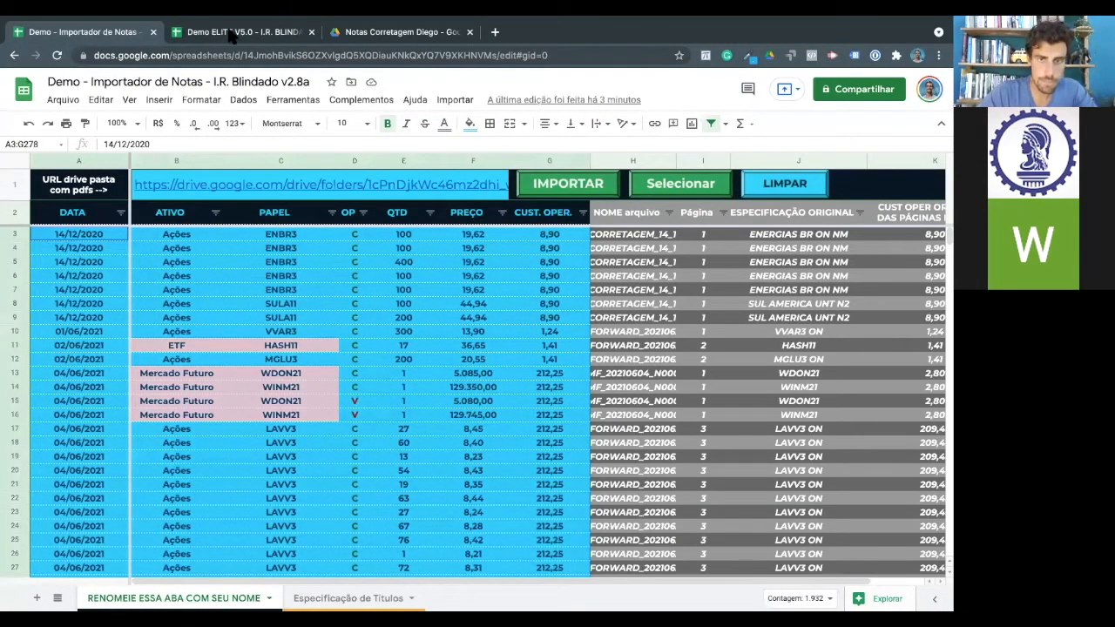
{"action": "left_click", "coordinate": [229, 28]}
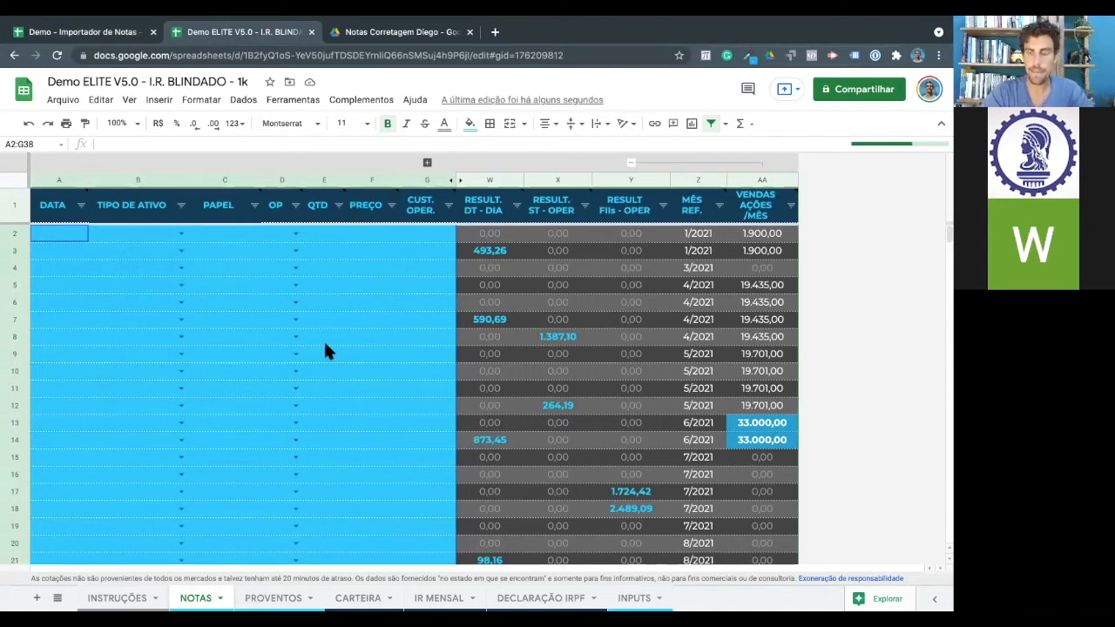
{"action": "left_click", "coordinate": [59, 234]}
{"action": "key", "text": "ctrl+v"}
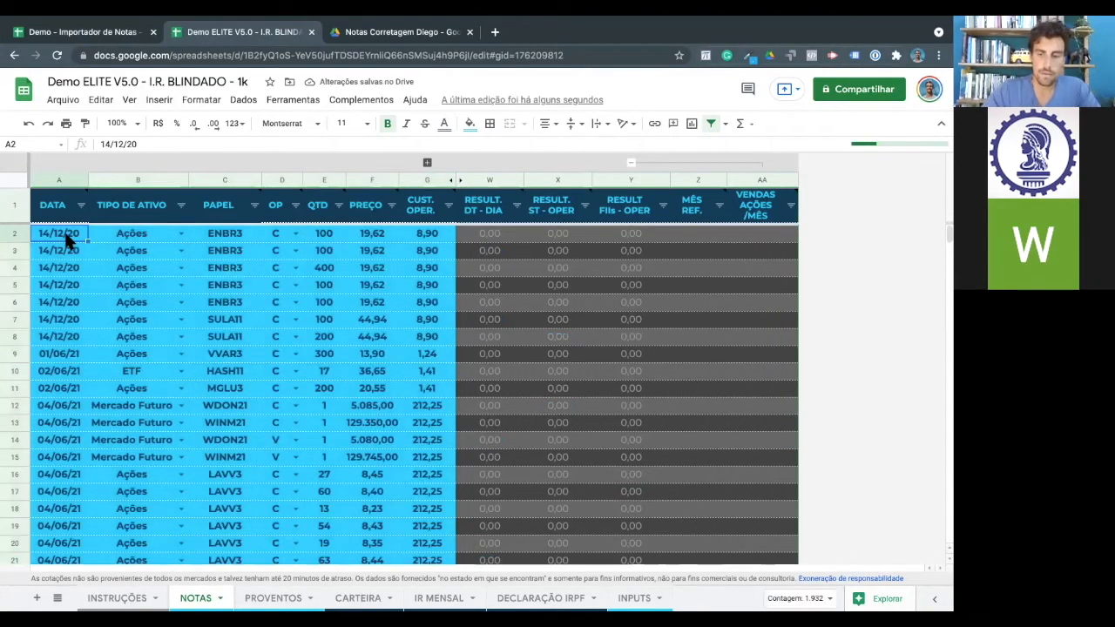
{"action": "key", "text": "ctrl+Down"}
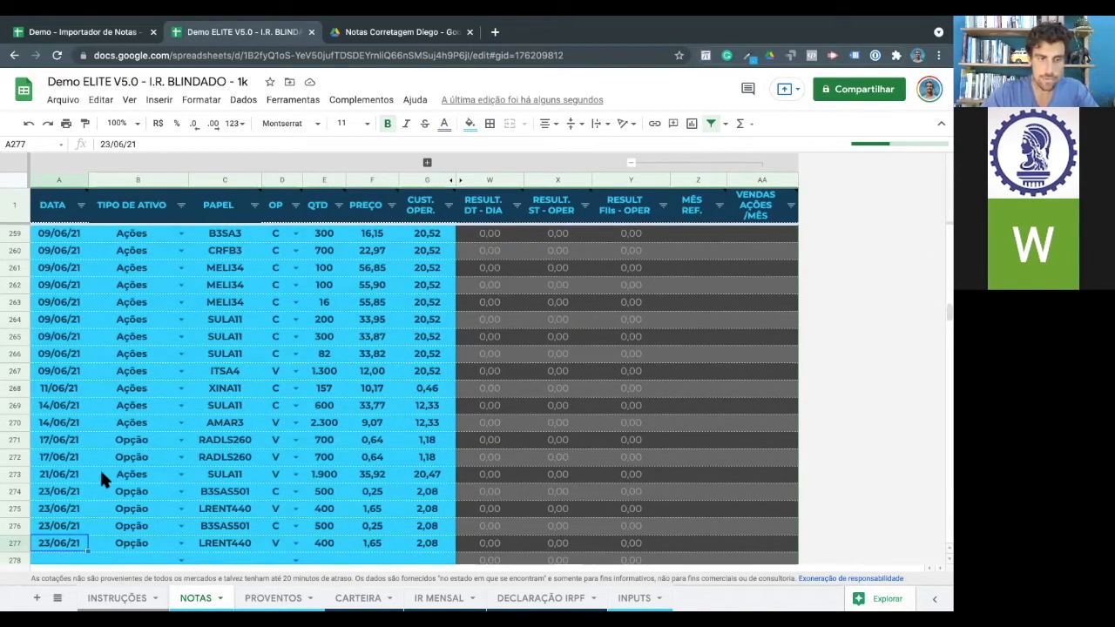
{"action": "key", "text": "ctrl+Up"}
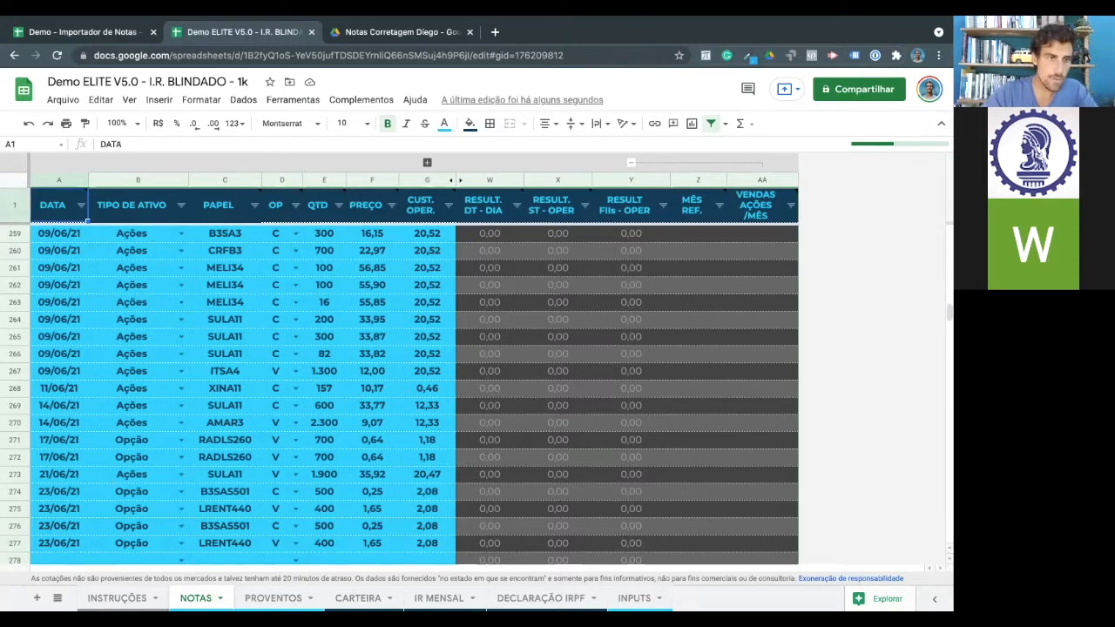
{"action": "key", "text": "Down"}
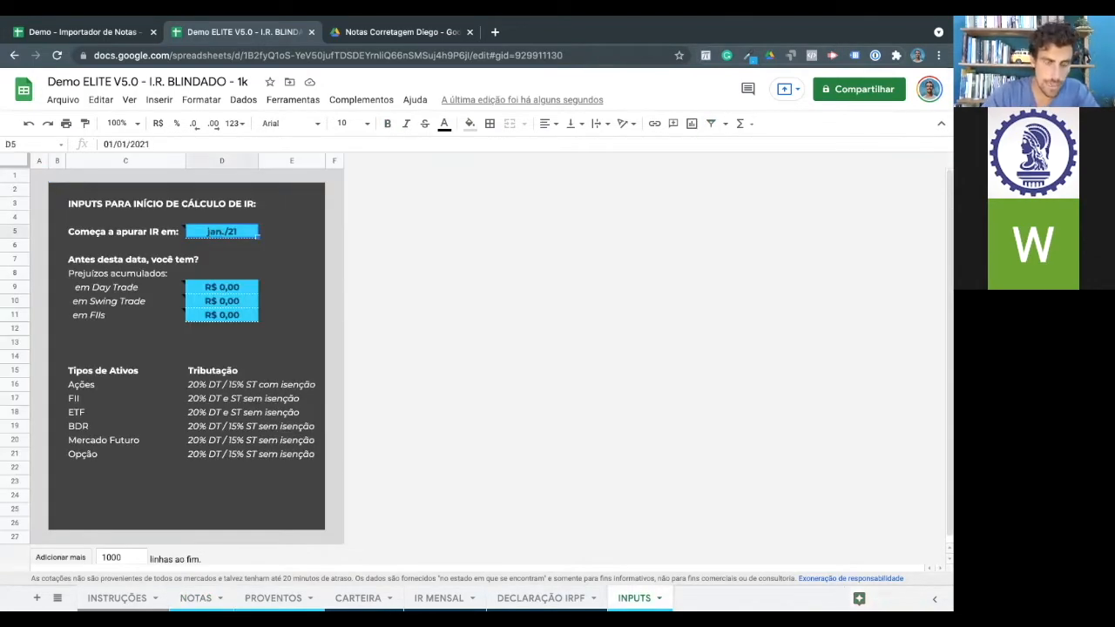
- Set the tax calculation start month in INPUTS to dez./20 and check the first month in IR MENSAL
{"action": "double_click", "coordinate": [222, 232]}
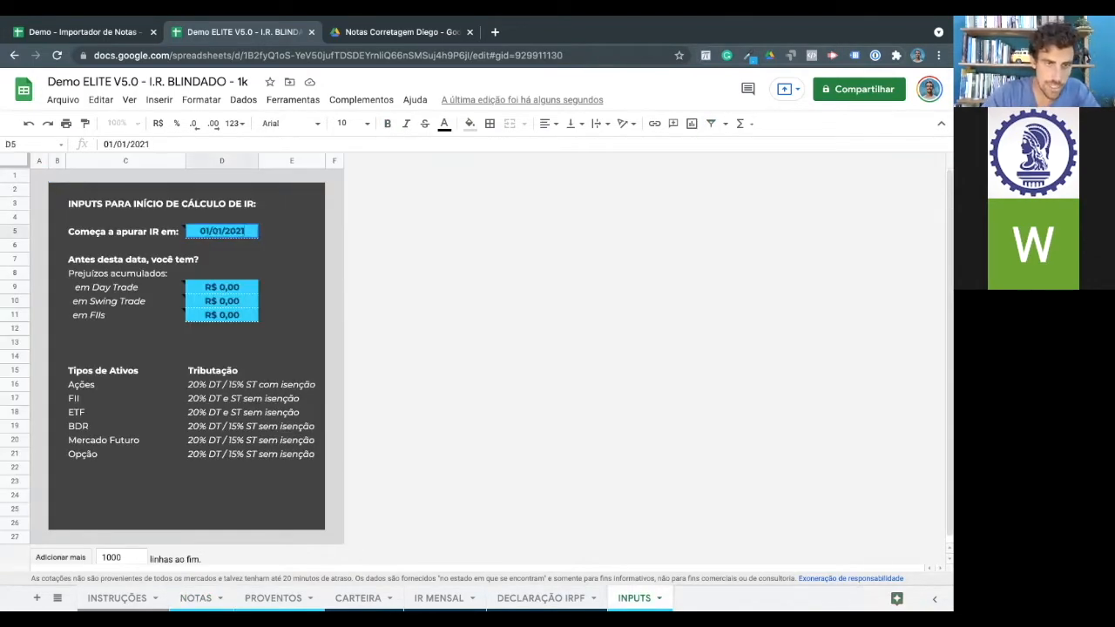
{"action": "key", "text": "BackSpace"}
{"action": "type", "text": "0"}
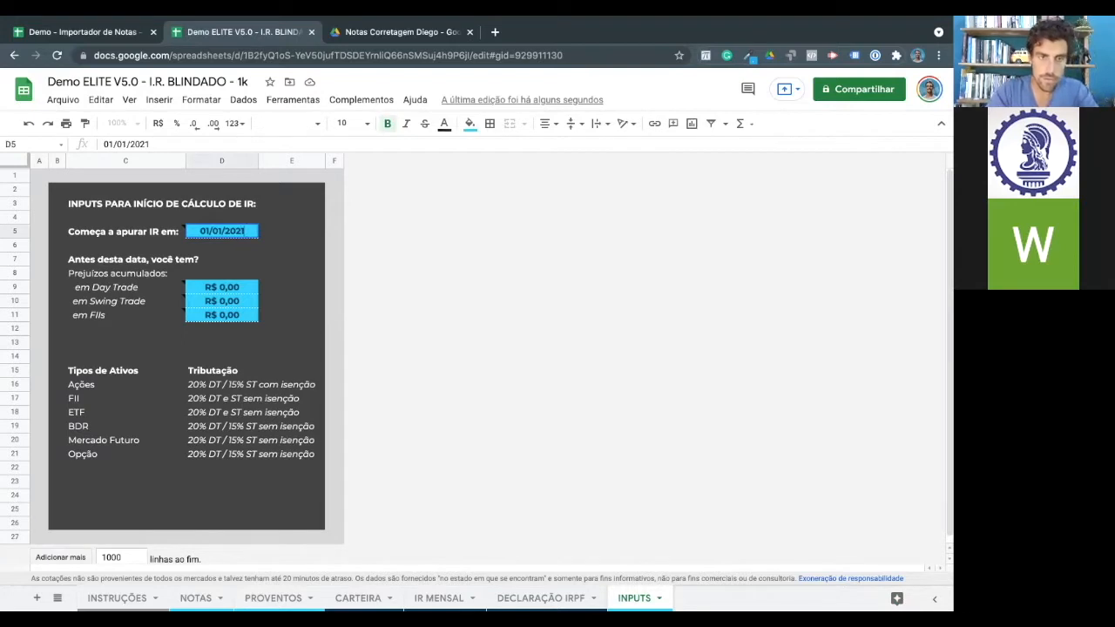
{"action": "key", "text": "BackSpace"}
{"action": "type", "text": "2"}
{"action": "key", "text": "Return"}
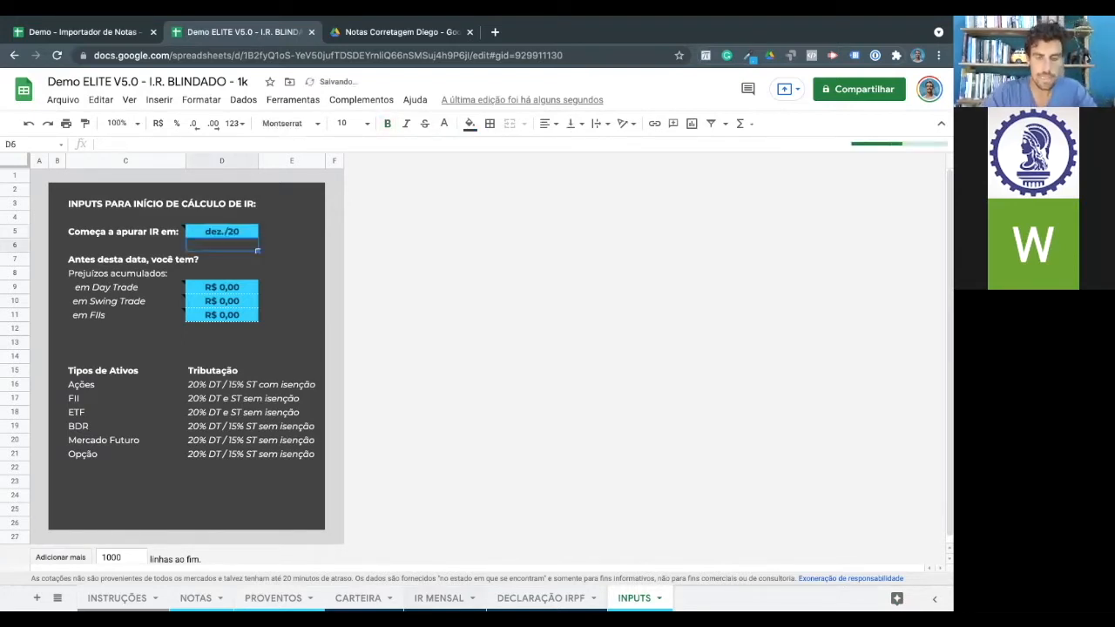
{"action": "left_click", "coordinate": [438, 597]}
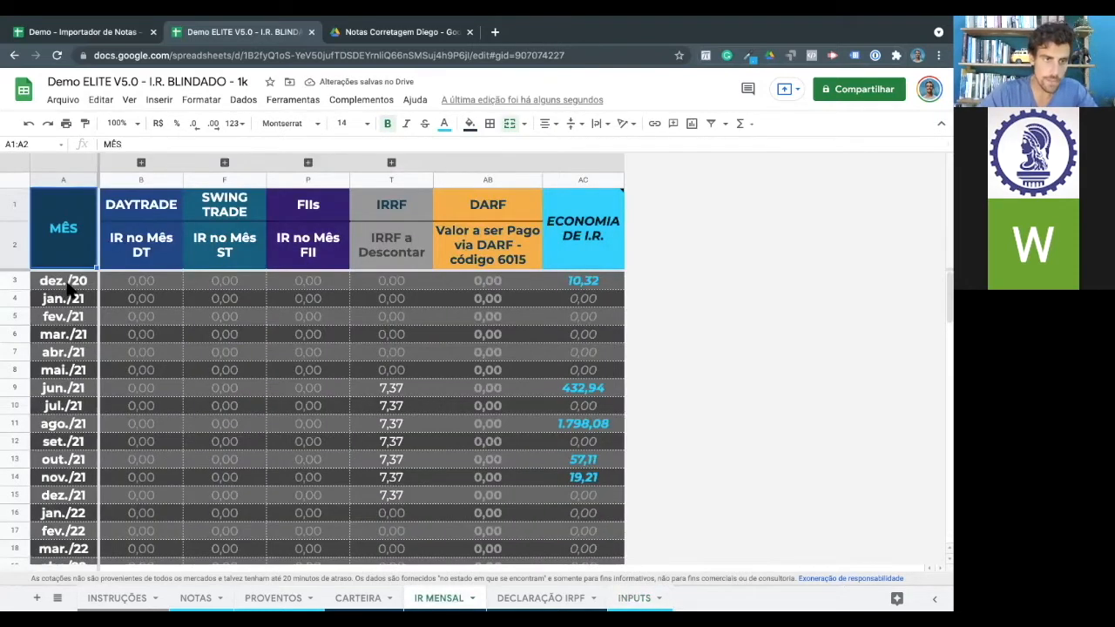
{"action": "left_click", "coordinate": [68, 284]}
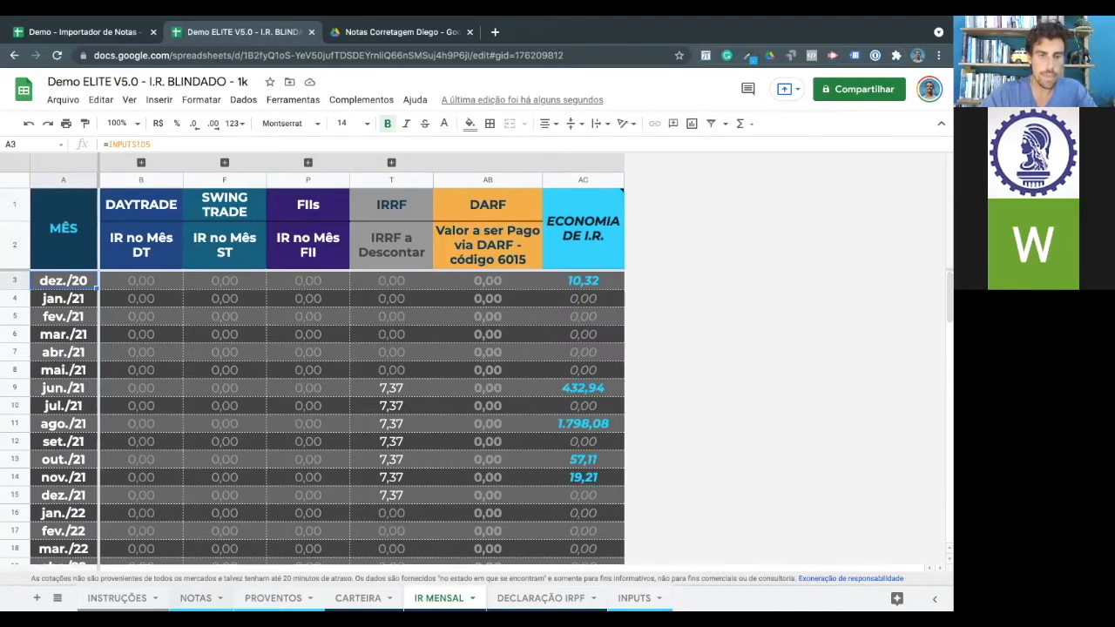
- Filter the NOTAS sheet's TIPO DE ATIVO column to show only Opção trades
{"action": "left_click", "coordinate": [195, 597]}
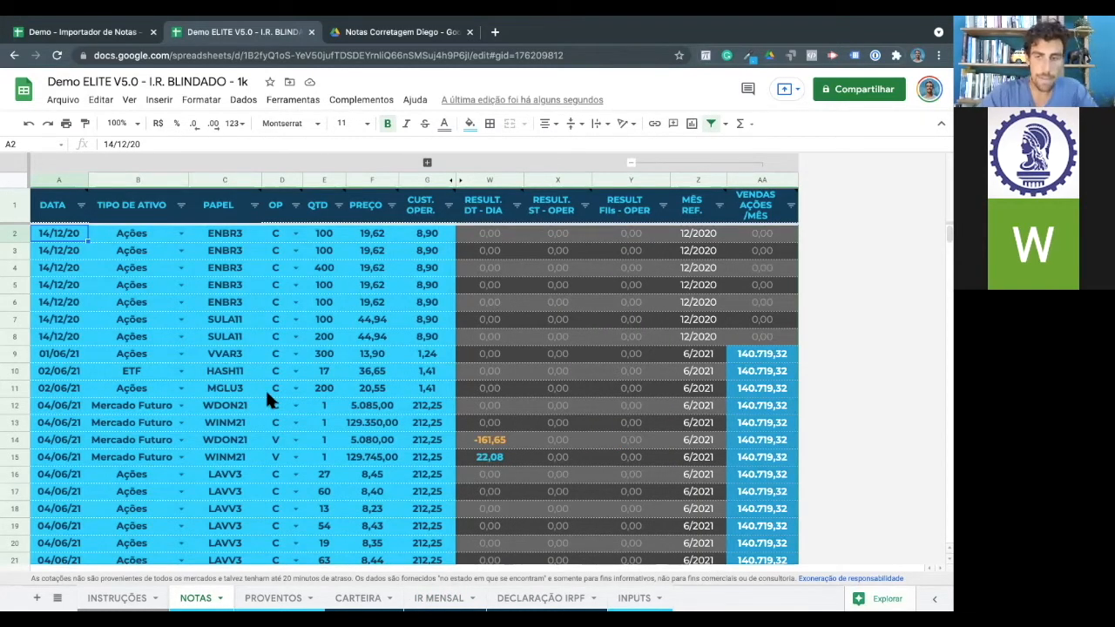
{"action": "left_click", "coordinate": [182, 206]}
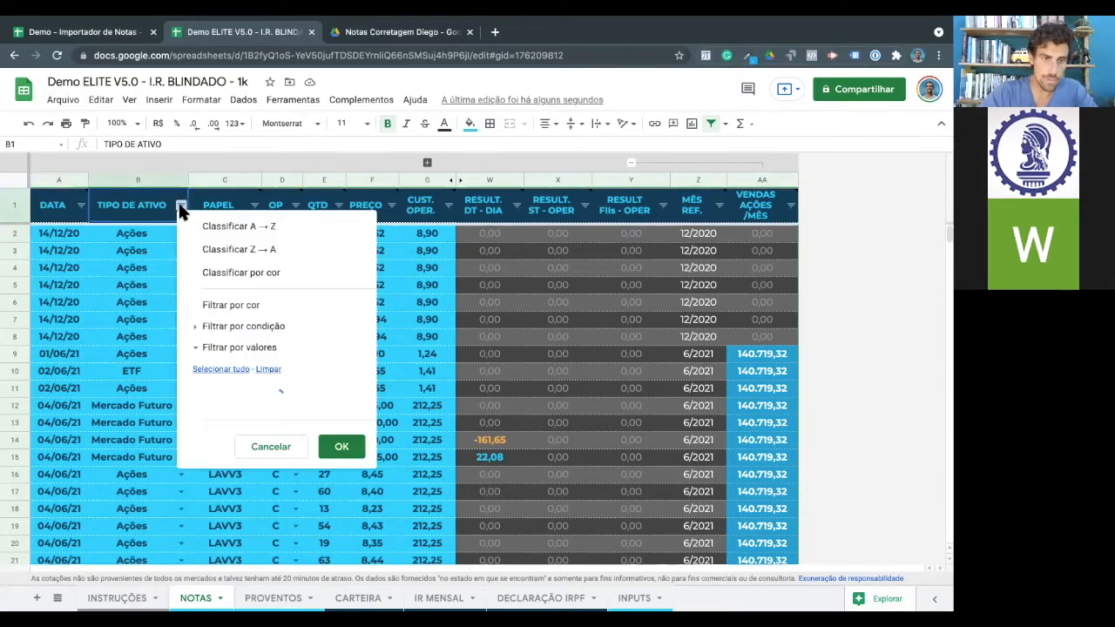
{"action": "left_click", "coordinate": [268, 369]}
{"action": "scroll", "coordinate": [261, 462], "scroll_direction": "down", "scroll_amount": 1}
{"action": "left_click", "coordinate": [241, 493]}
{"action": "left_click", "coordinate": [341, 534]}
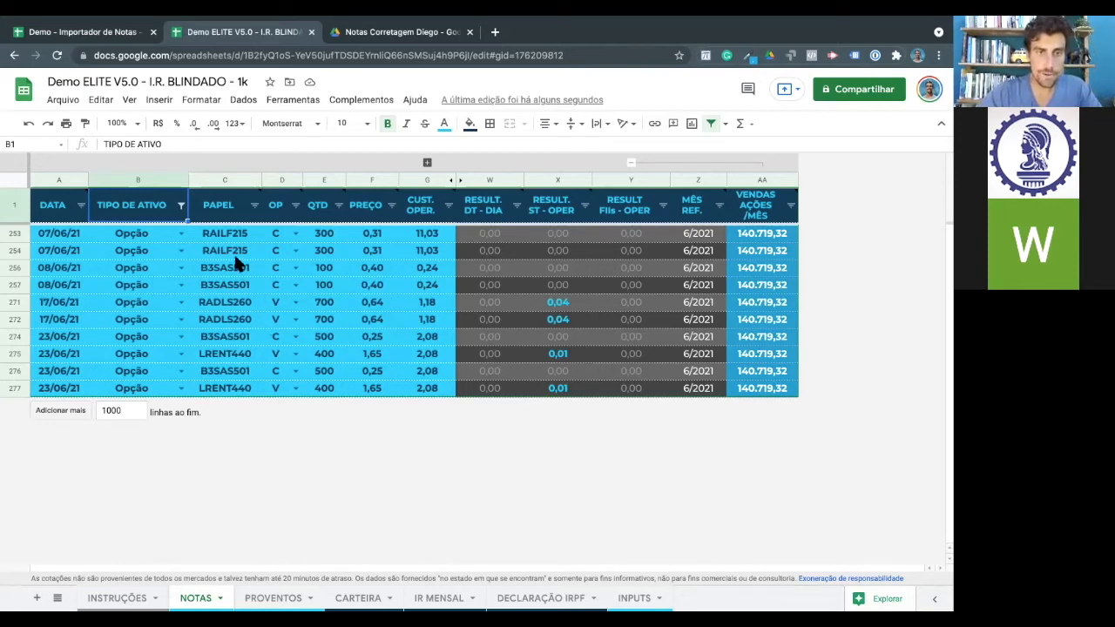
- Review the option tickers in the PAPEL column and search Google for RAILF215
{"action": "left_click", "coordinate": [241, 304]}
{"action": "left_click", "coordinate": [234, 321]}
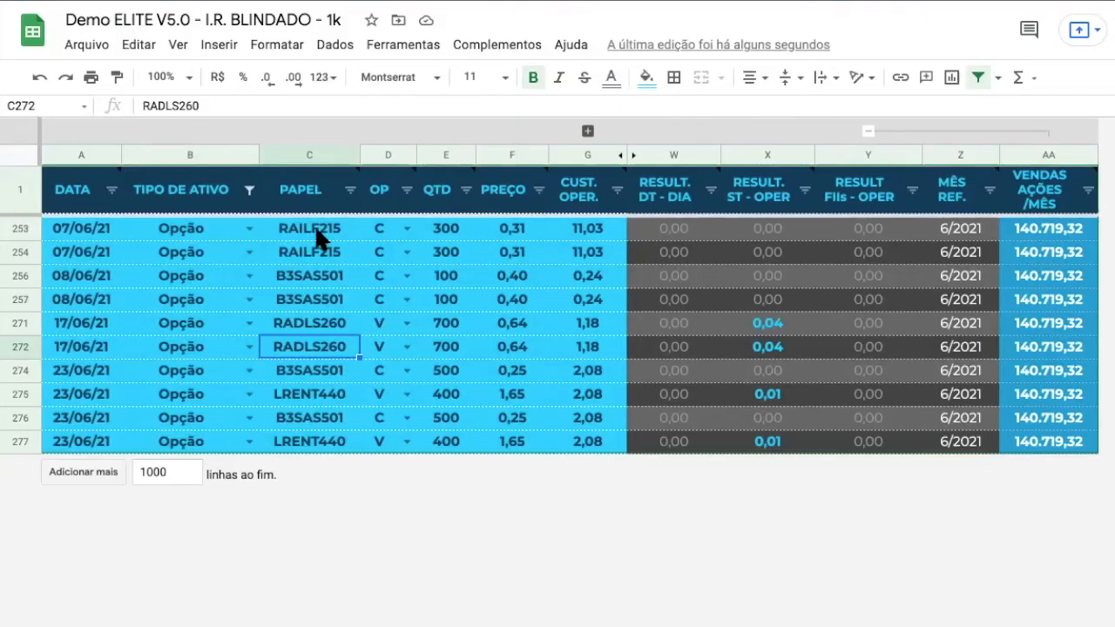
{"action": "left_click", "coordinate": [231, 237]}
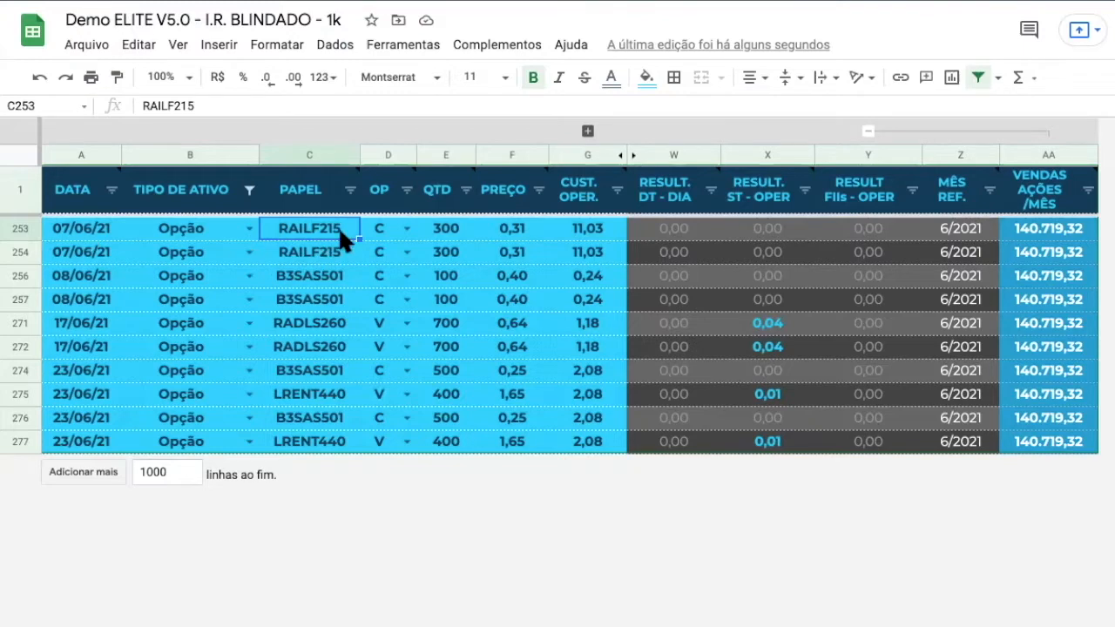
{"action": "left_click", "coordinate": [333, 253], "text": "shift"}
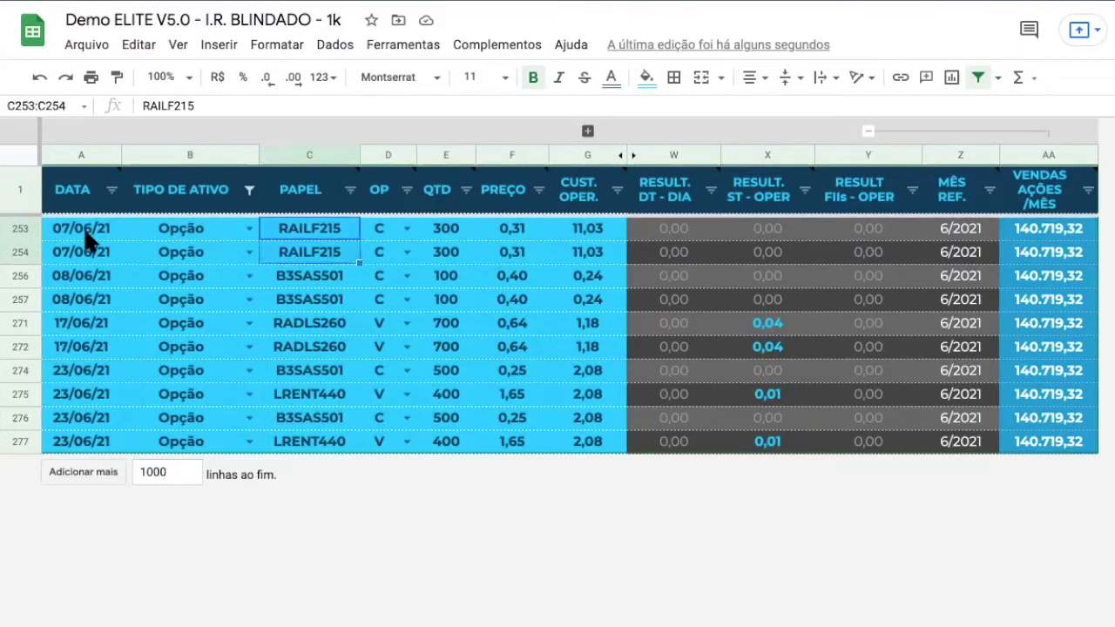
{"action": "left_click", "coordinate": [336, 238]}
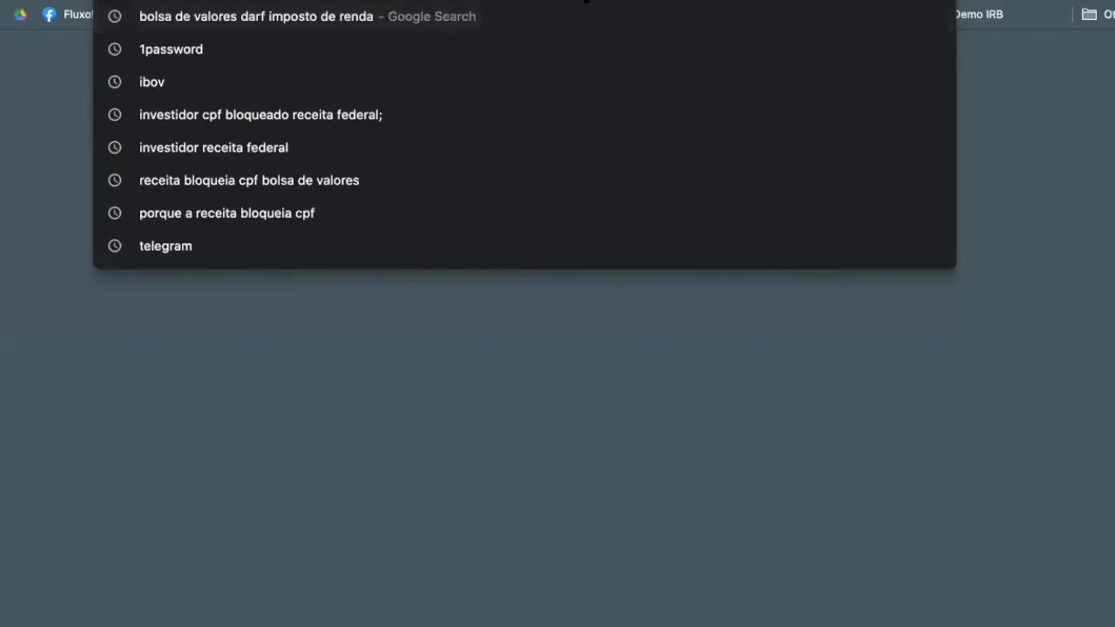
{"action": "type", "text": "RAILF215"}
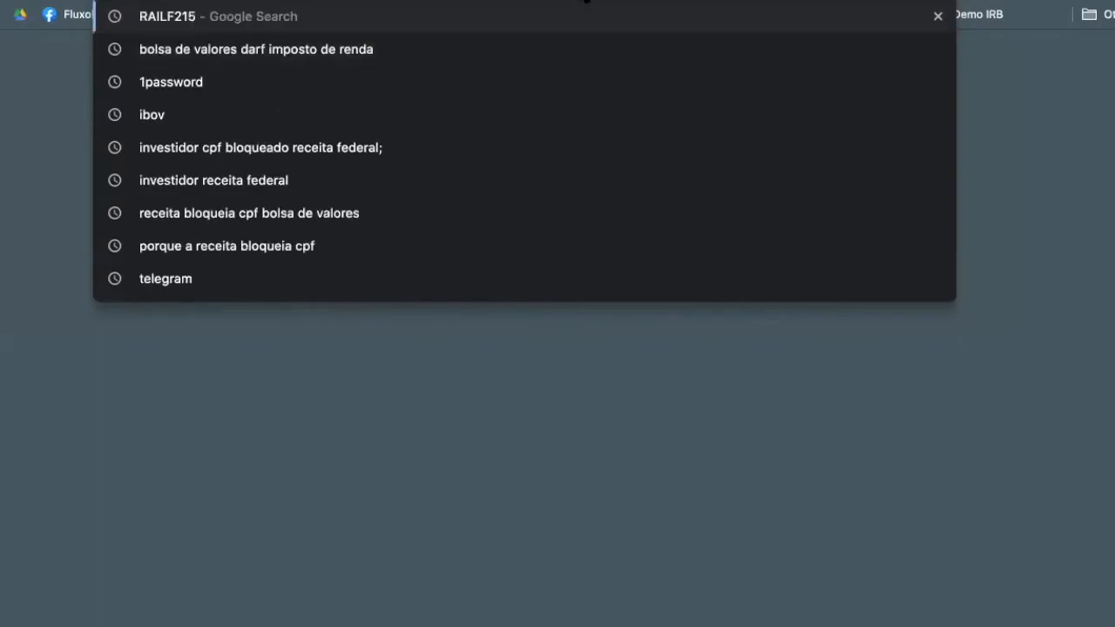
{"action": "key", "text": "Return"}
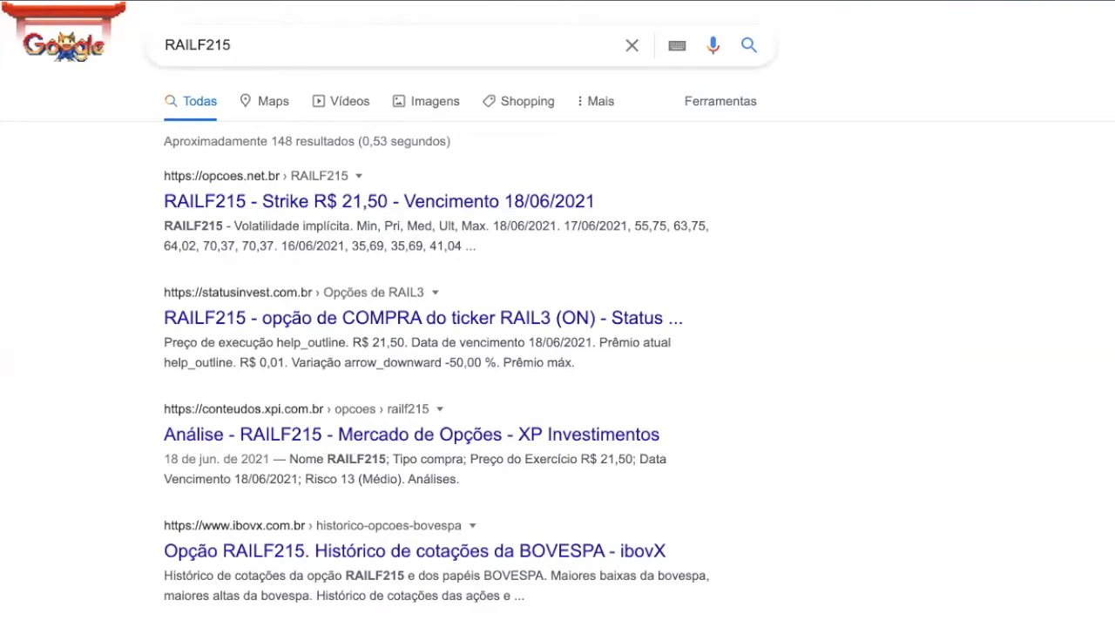
- Return to the I.R. Blindado spreadsheet and insert one row below row 272 in NOTAS
{"action": "left_click", "coordinate": [334, 3]}
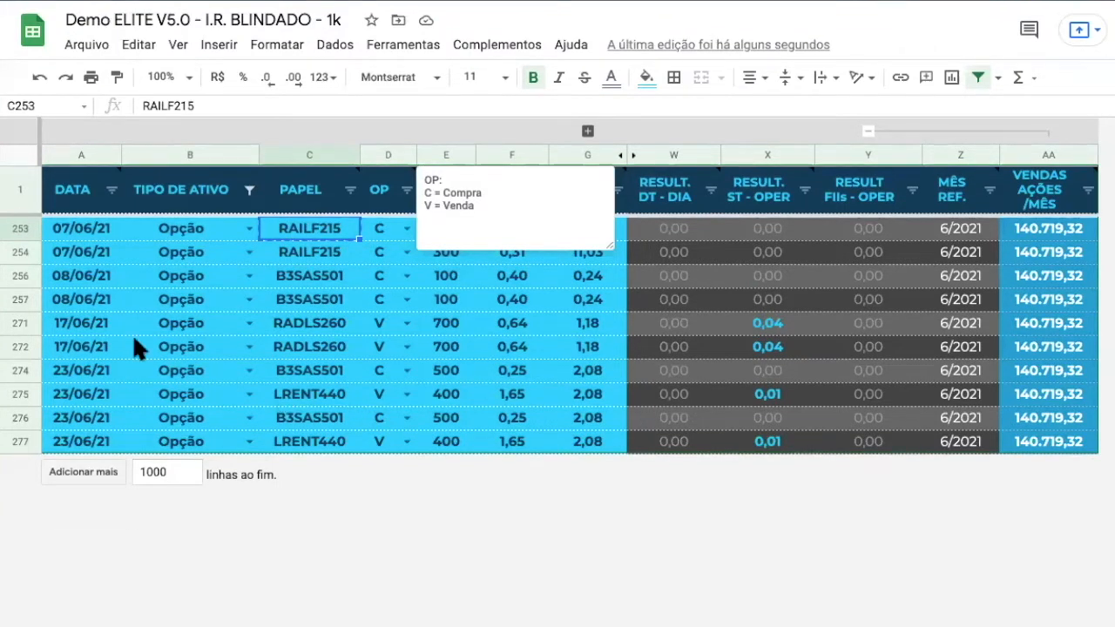
{"action": "left_click", "coordinate": [19, 347]}
{"action": "right_click", "coordinate": [20, 347]}
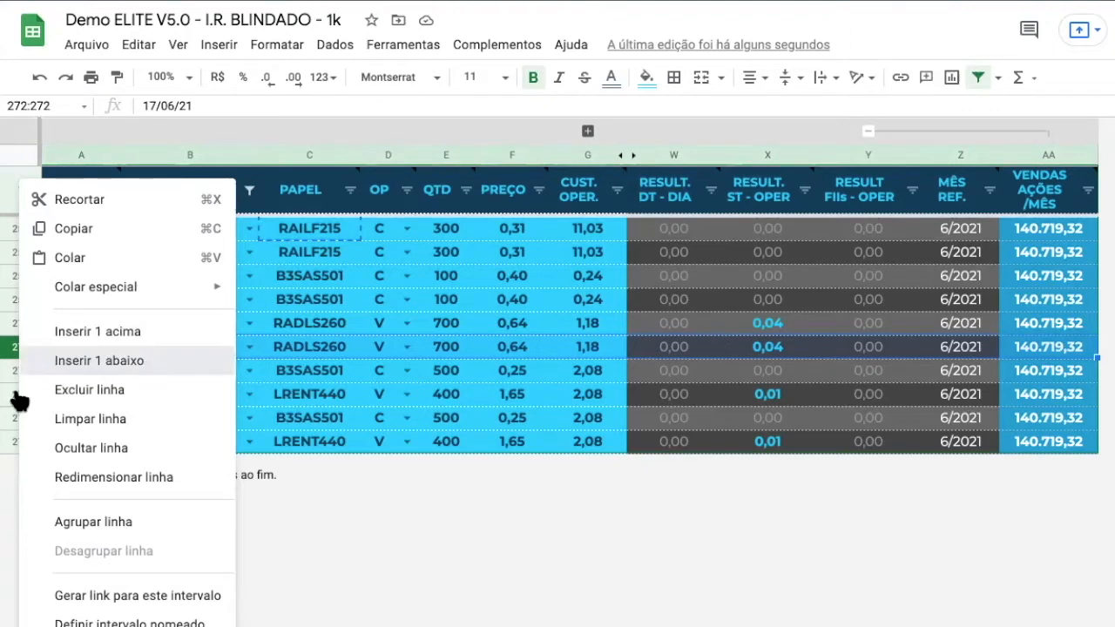
{"action": "left_click", "coordinate": [90, 359]}
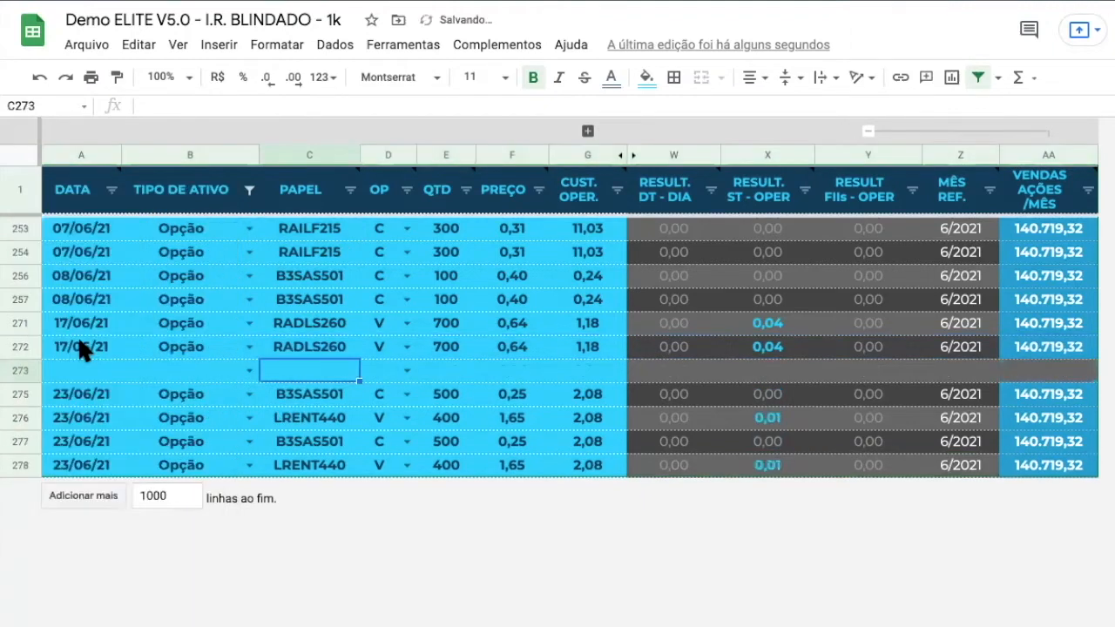
- Enter the date 18/6/21 in A273 and copy the asset type Opção from the row above into B273
{"action": "left_click", "coordinate": [78, 344]}
{"action": "left_click", "coordinate": [85, 367]}
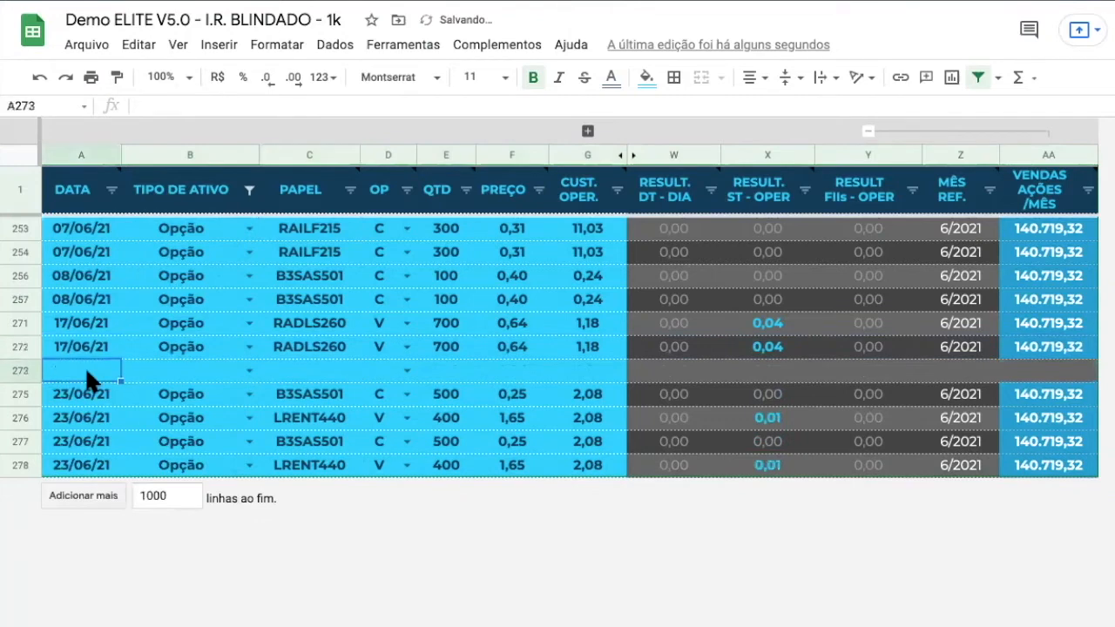
{"action": "type", "text": "18/6/21"}
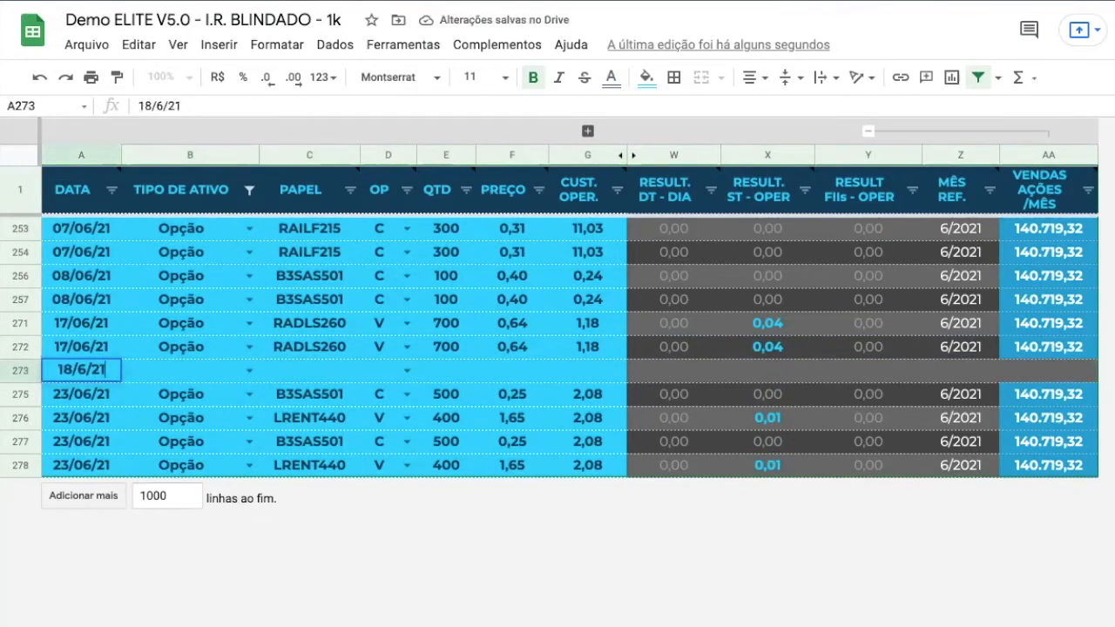
{"action": "key", "text": "Tab"}
{"action": "key", "text": "Up"}
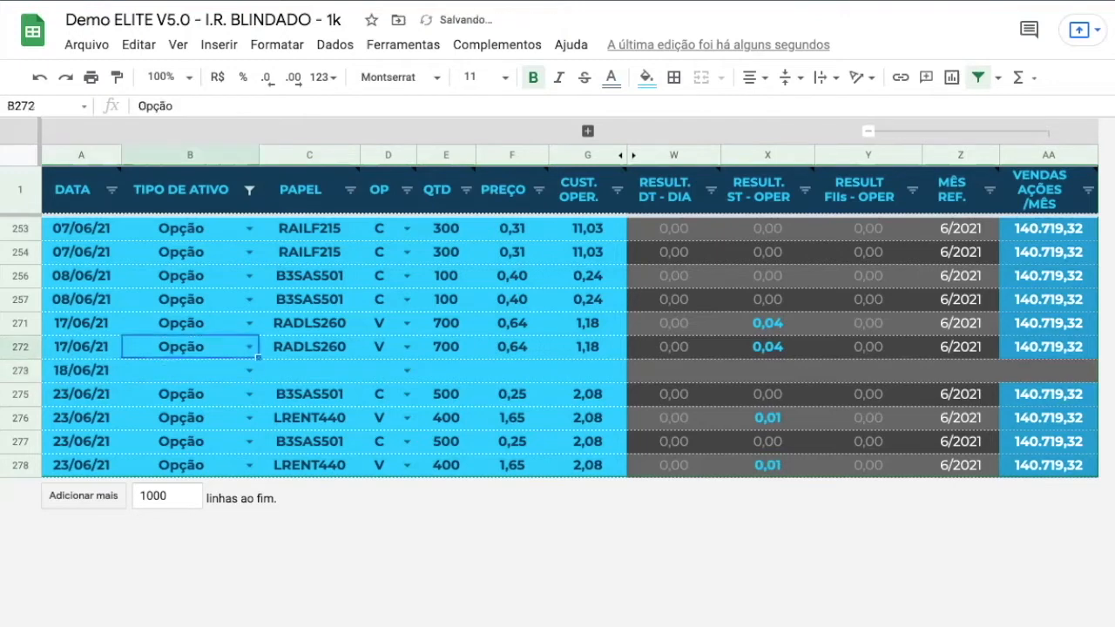
{"action": "key", "text": "ctrl+c"}
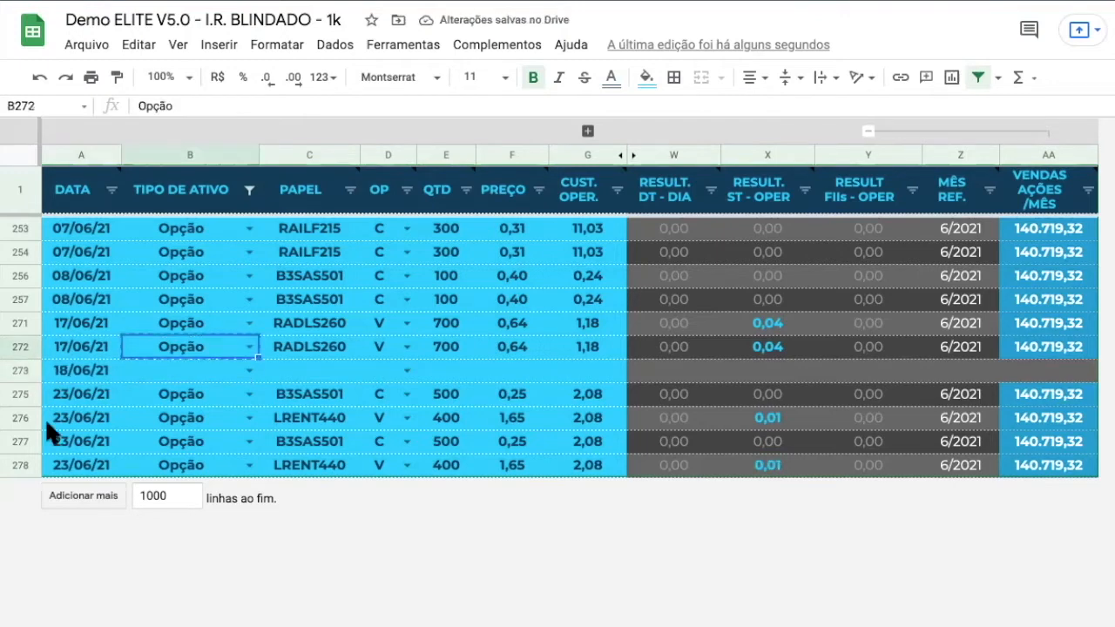
{"action": "left_click", "coordinate": [202, 370]}
{"action": "key", "text": "ctrl+v"}
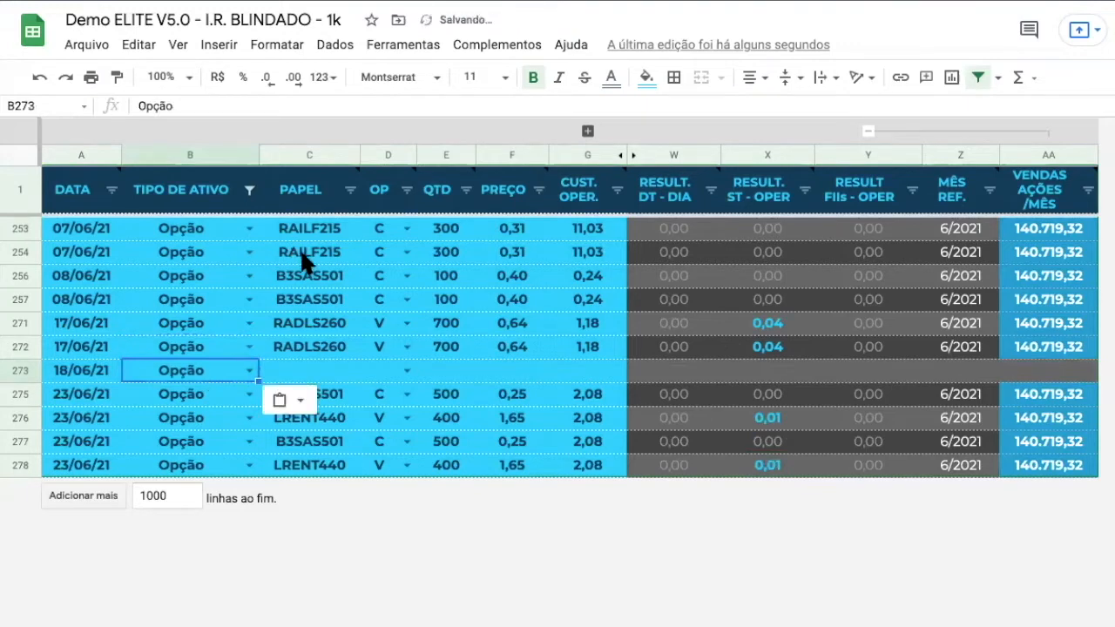
- Copy the ticker RAILF215 from C254 into C273 and set the row's OP to V
{"action": "left_click", "coordinate": [301, 251]}
{"action": "key", "text": "ctrl+c"}
{"action": "left_click", "coordinate": [330, 373]}
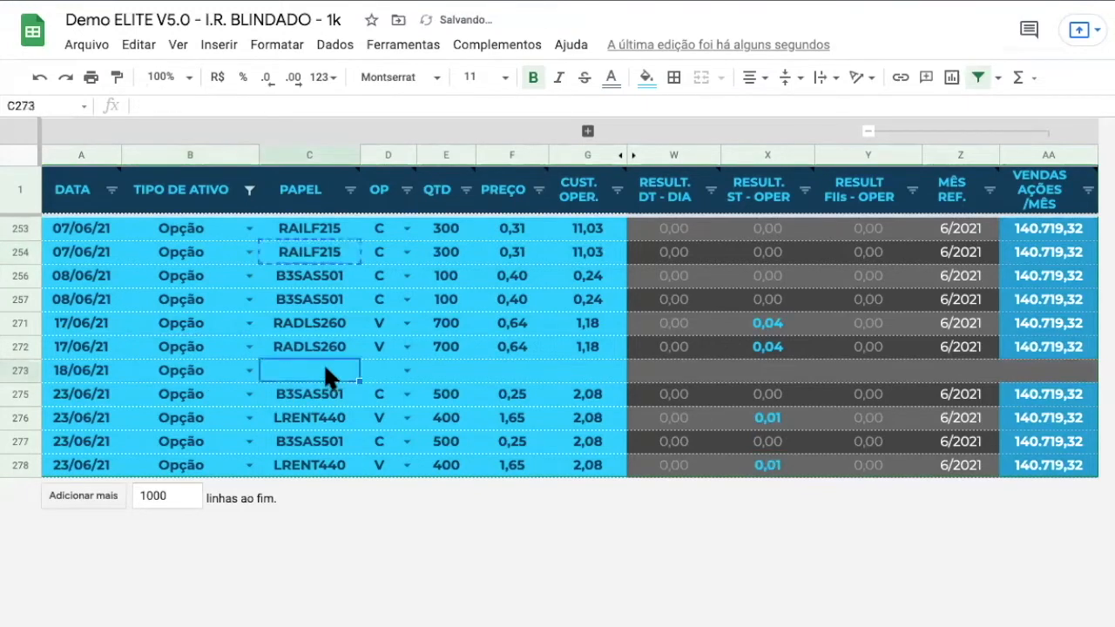
{"action": "key", "text": "ctrl+v"}
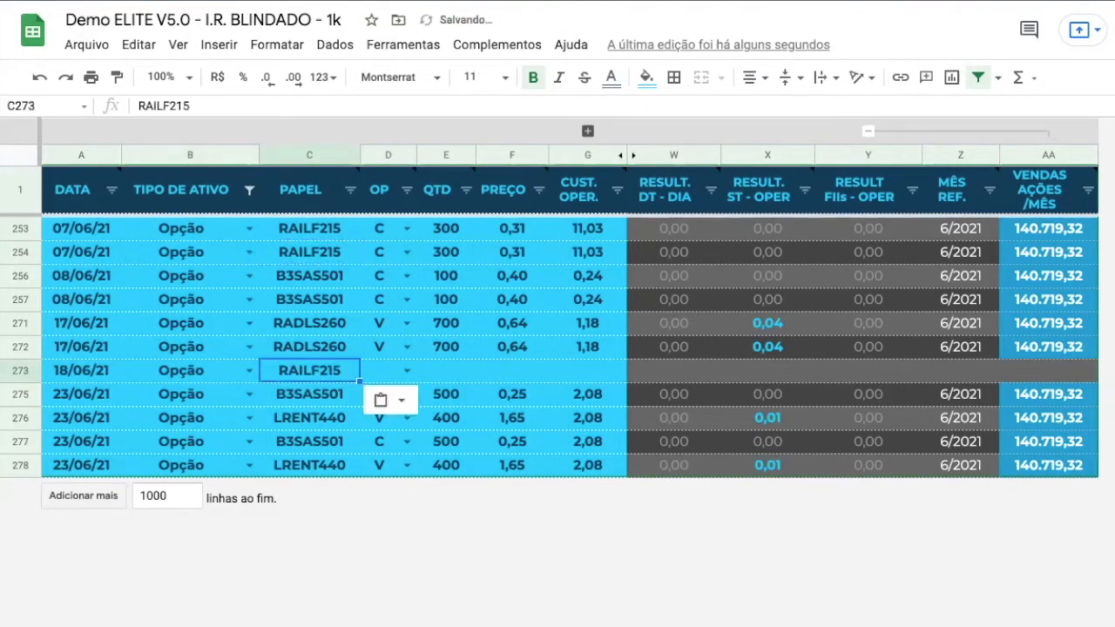
{"action": "key", "text": "Right"}
{"action": "type", "text": "V"}
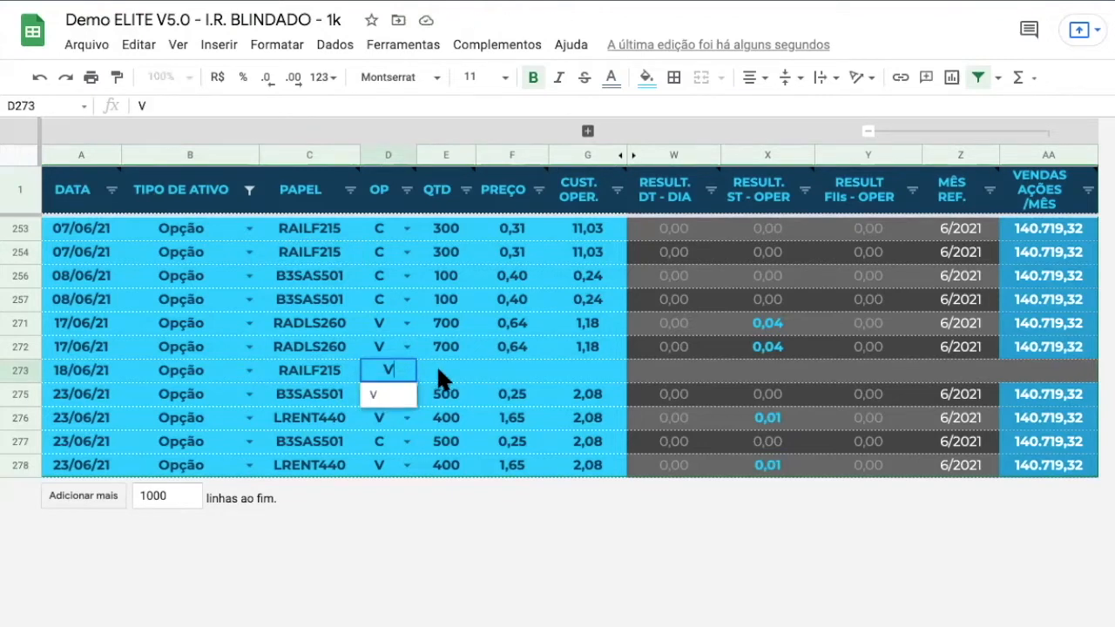
{"action": "key", "text": "Tab"}
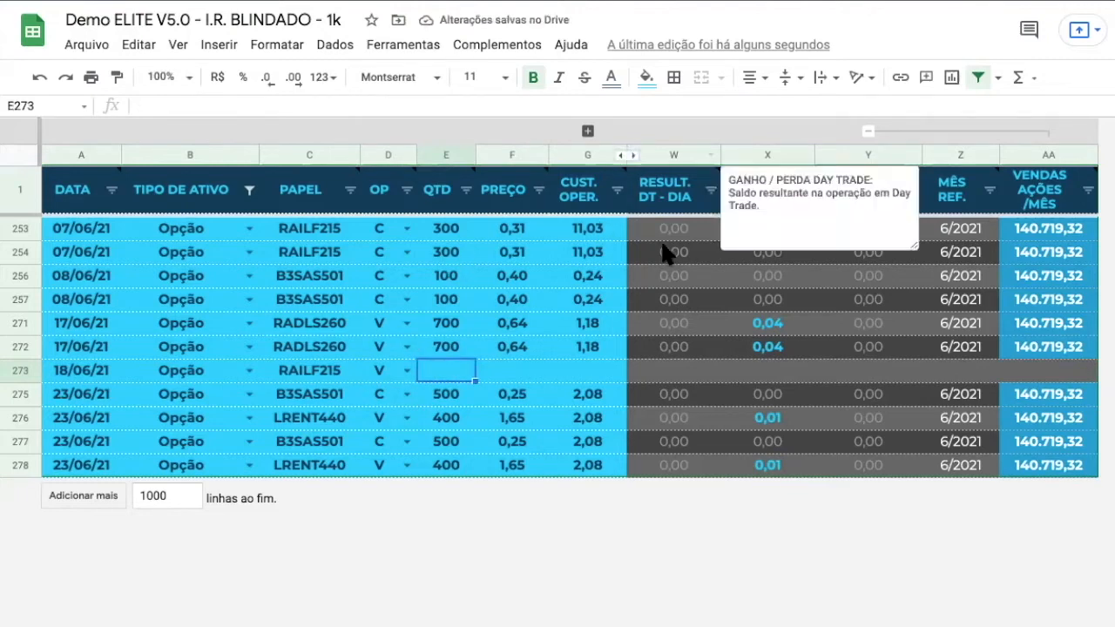
- Unhide the columns between G and W, collapse the S:U column group, and check the RAILF215 stock in ESTOQUE
{"action": "left_click", "coordinate": [634, 155]}
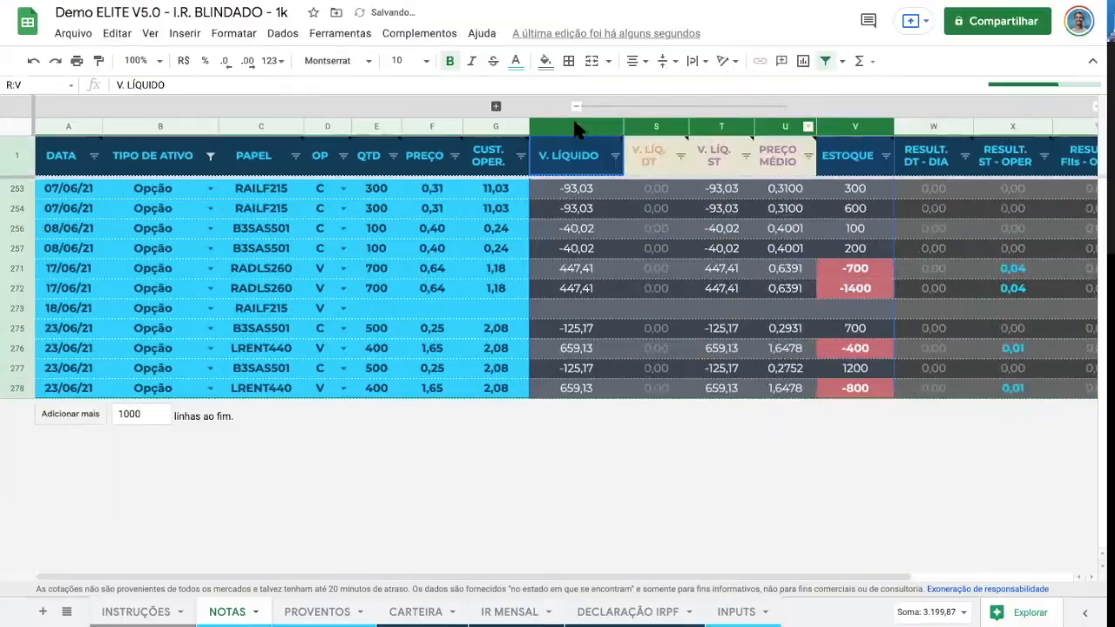
{"action": "left_click", "coordinate": [575, 106]}
{"action": "left_click", "coordinate": [581, 228]}
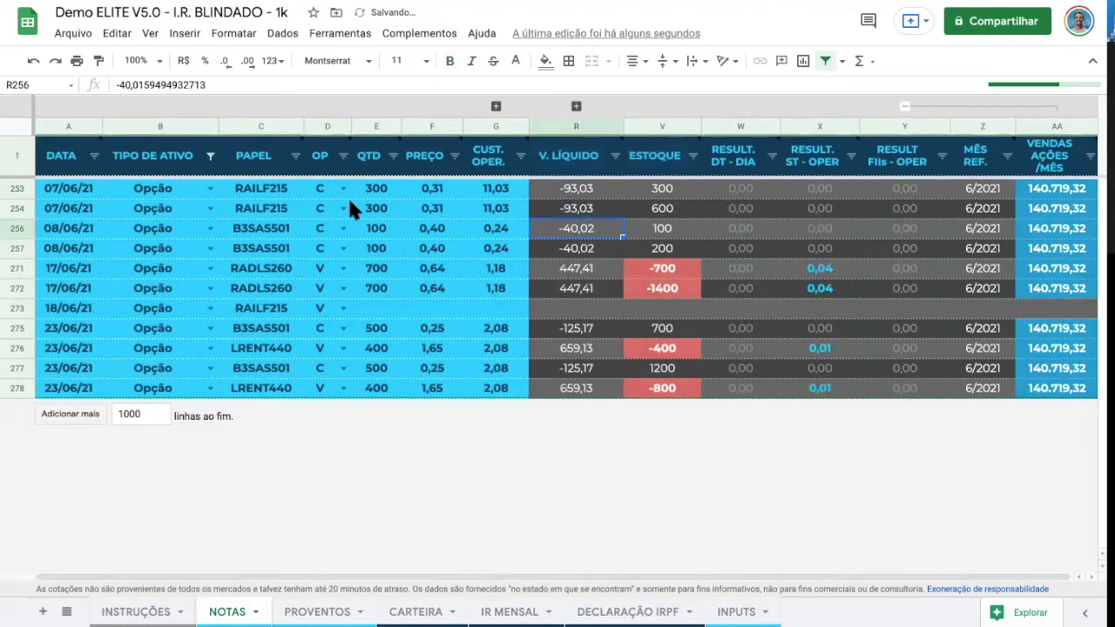
{"action": "left_click", "coordinate": [672, 211]}
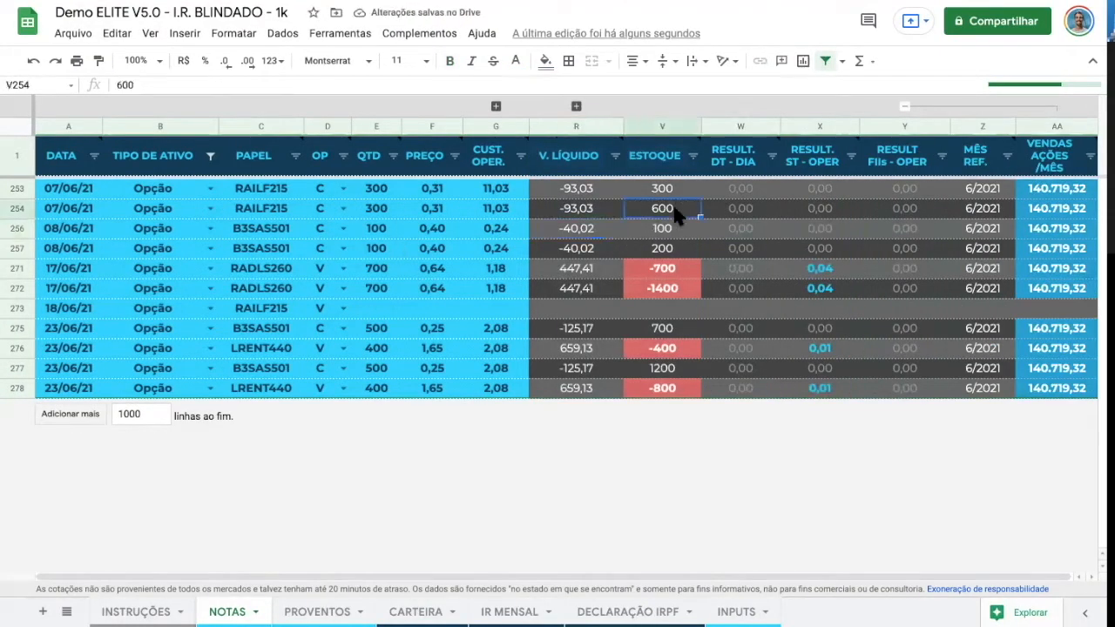
- Fill row 273 with QTD 600, a near-zero PREÇO and CUST. OPER. 0, and check the row's swing trade result
{"action": "left_click", "coordinate": [365, 302]}
{"action": "type", "text": "600"}
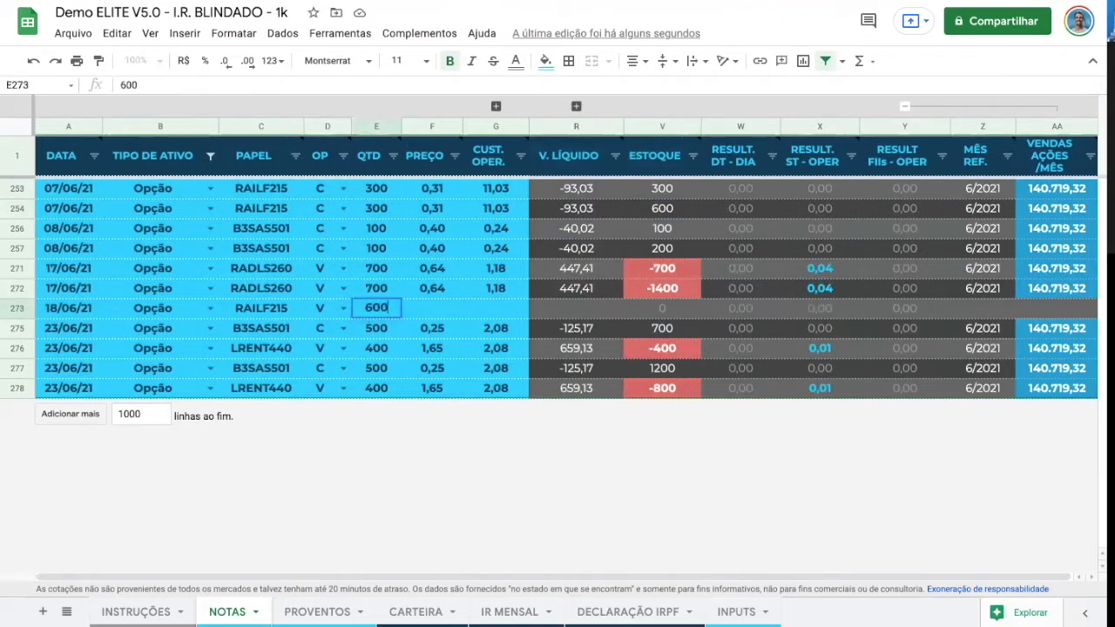
{"action": "key", "text": "Tab"}
{"action": "type", "text": "0,00000"}
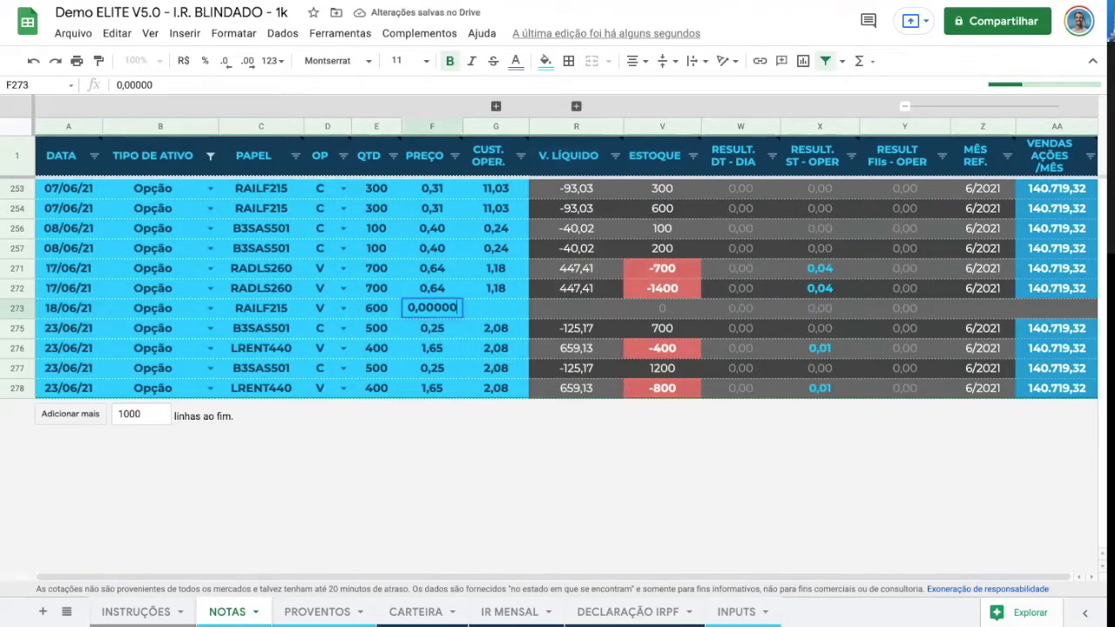
{"action": "key", "text": "Tab"}
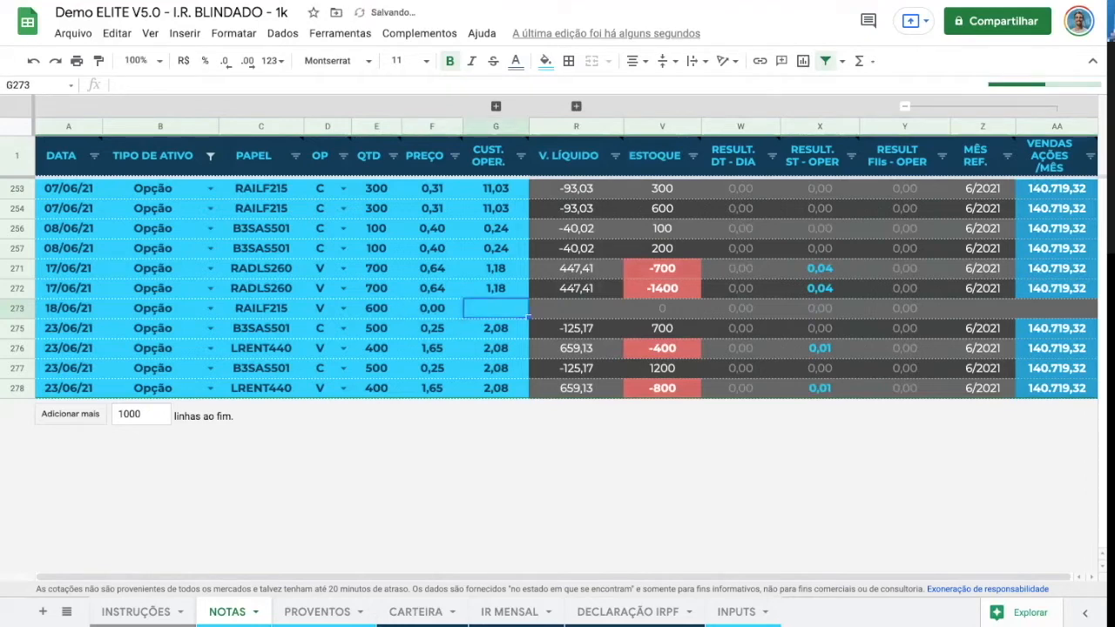
{"action": "type", "text": "0"}
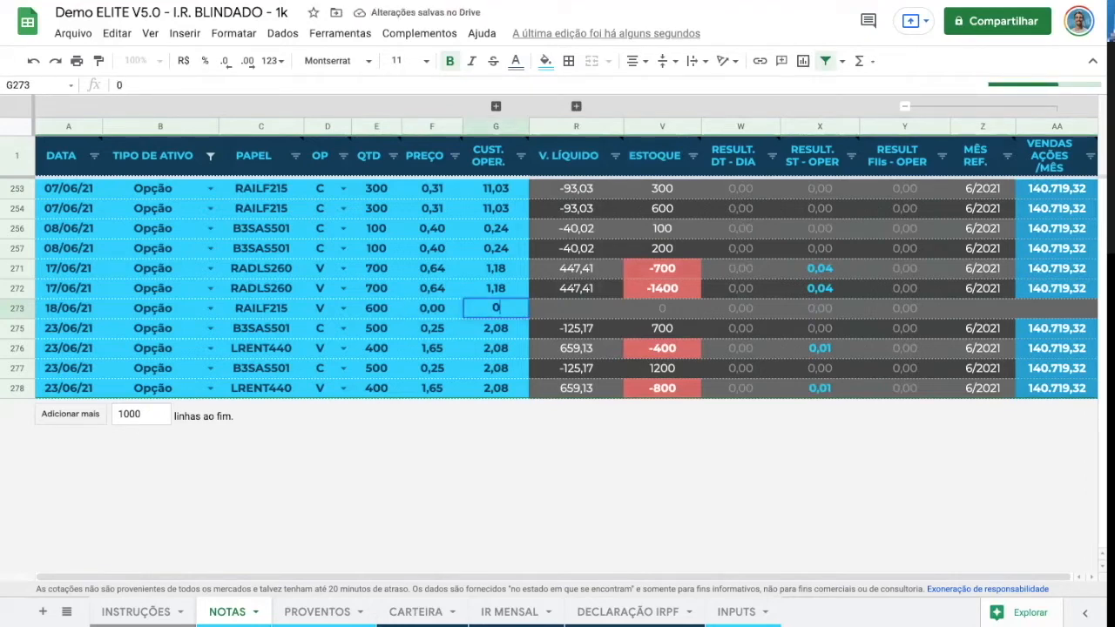
{"action": "key", "text": "Tab"}
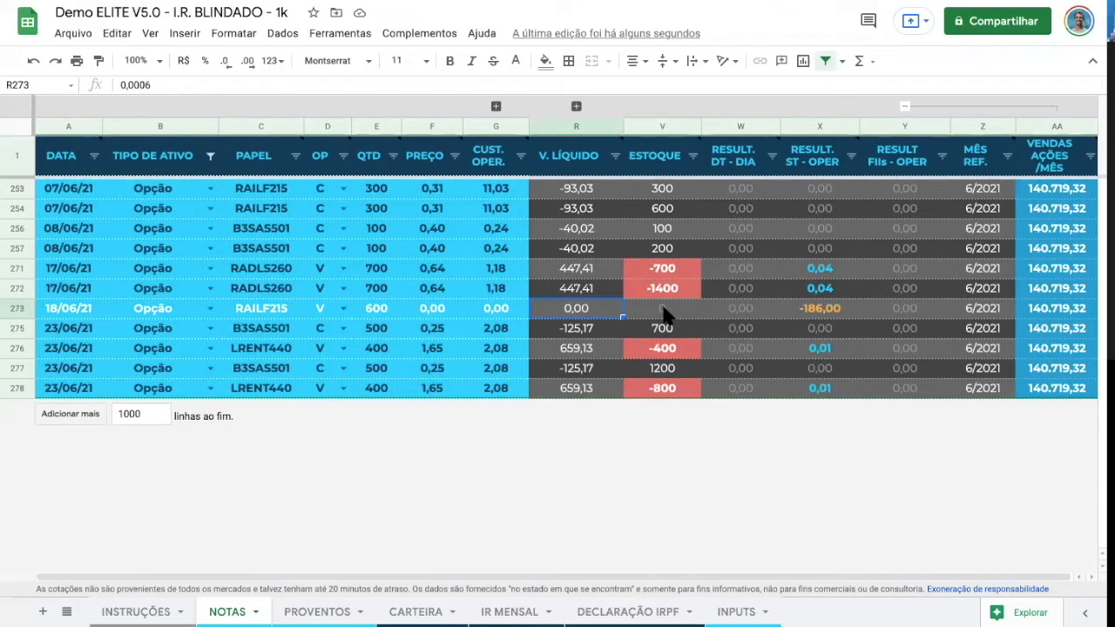
{"action": "key", "text": "Right"}
{"action": "left_click", "coordinate": [274, 311]}
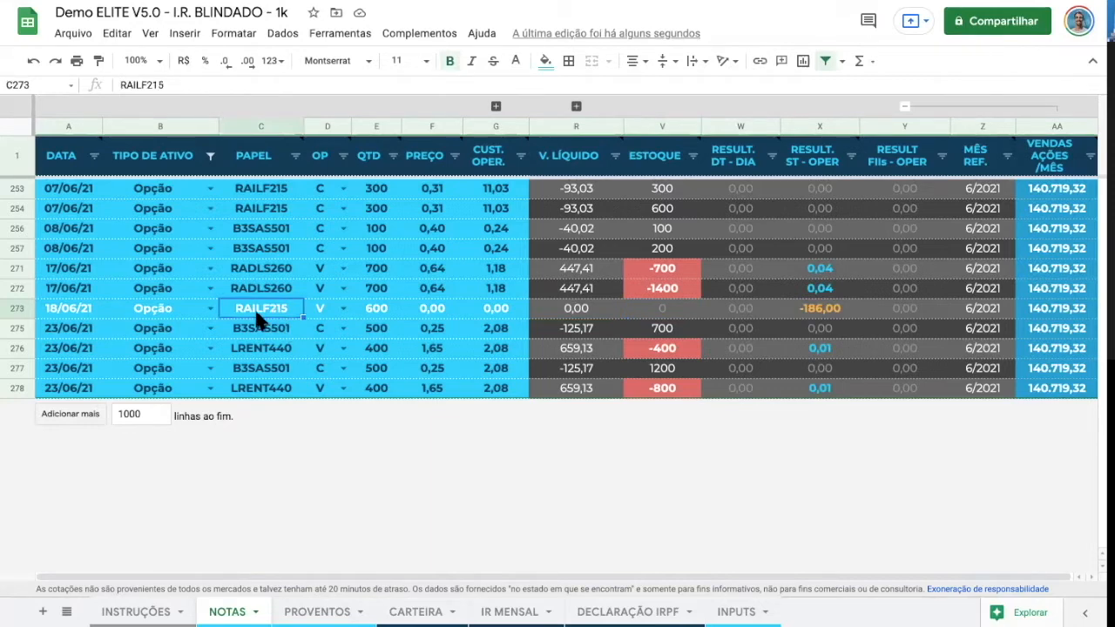
{"action": "left_click", "coordinate": [17, 307]}
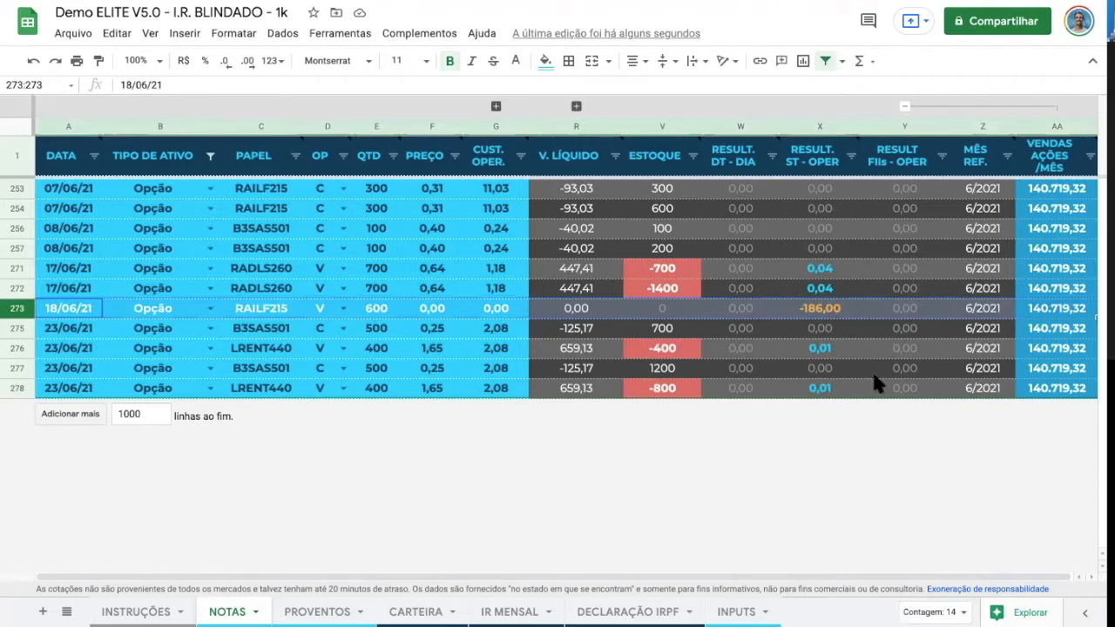
{"action": "left_click", "coordinate": [828, 315]}
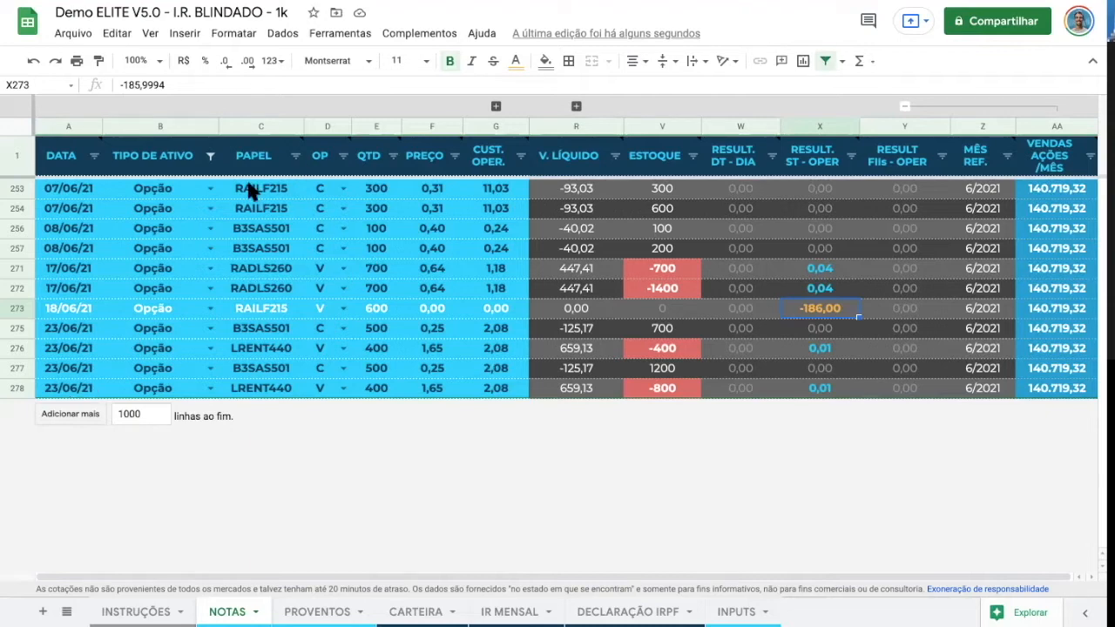
- Copy the ticker B3SAS501 from C256 and search Google for it to look up the option's expiry date
{"action": "left_click", "coordinate": [264, 234]}
{"action": "key", "text": "ctrl+c"}
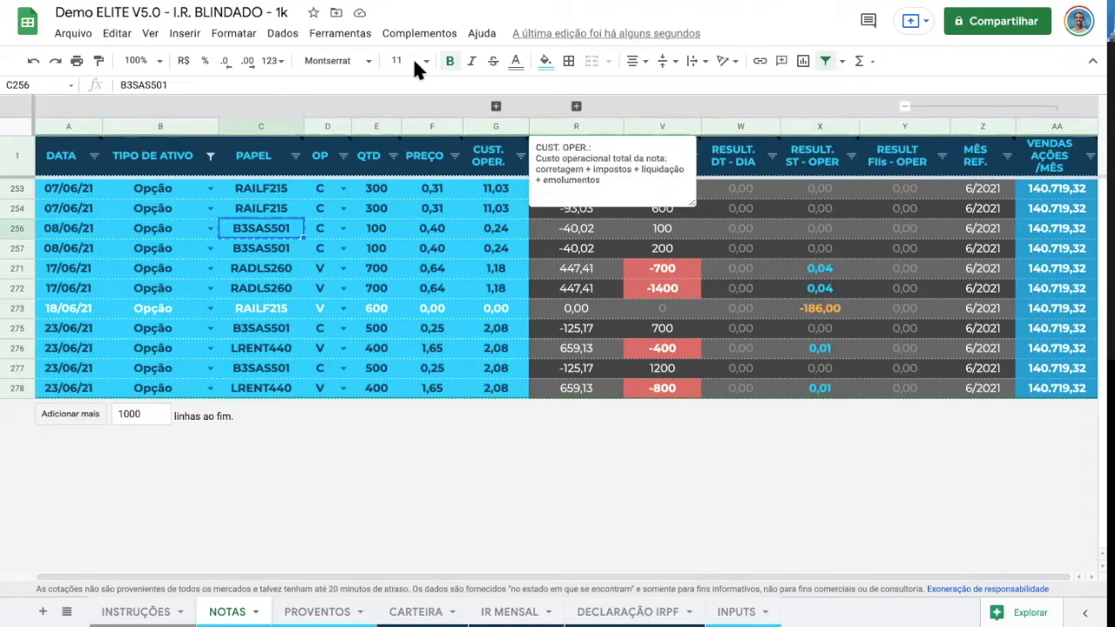
{"action": "key", "text": "ctrl+Tab"}
{"action": "key", "text": "ctrl+a"}
{"action": "key", "text": "ctrl+v"}
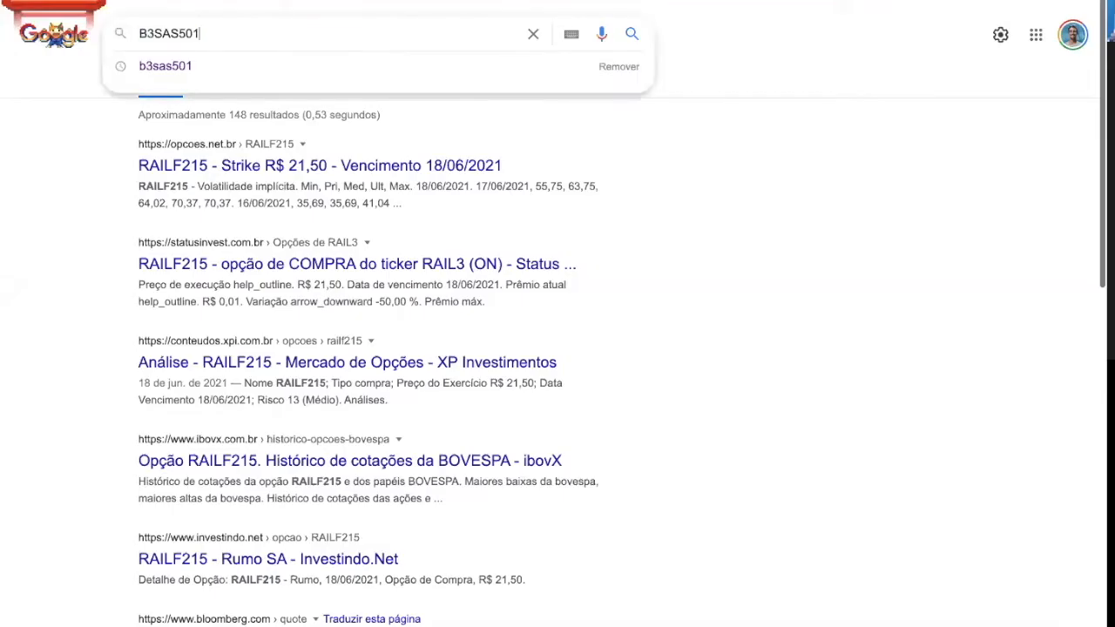
{"action": "key", "text": "Return"}
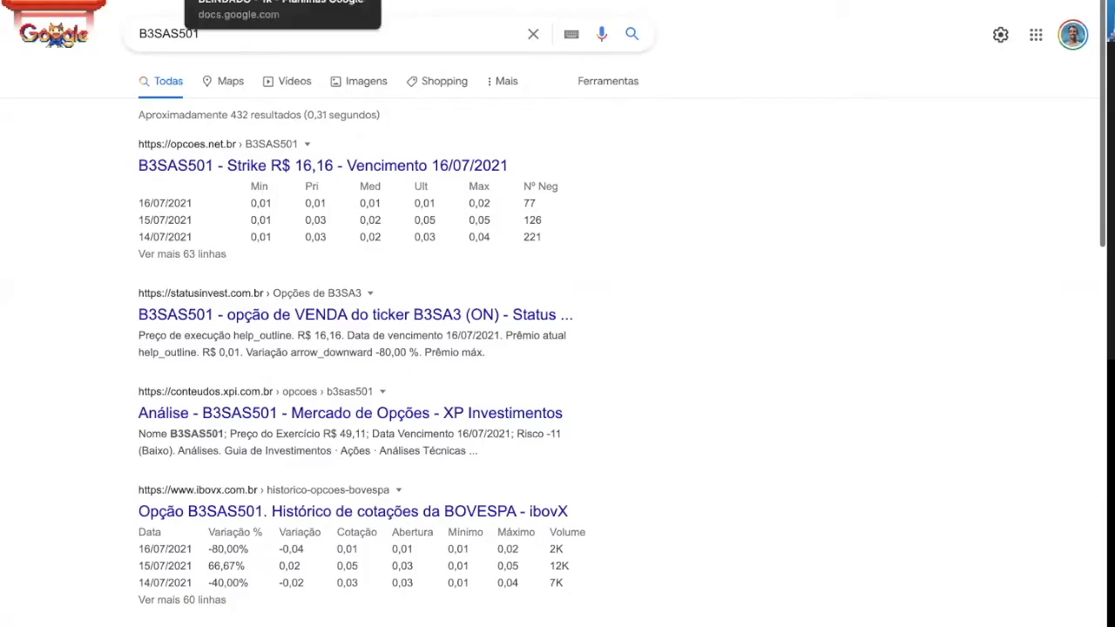
- Return to the I.R. Blindado spreadsheet and insert one row below row 278 in NOTAS
{"action": "left_click", "coordinate": [235, 1]}
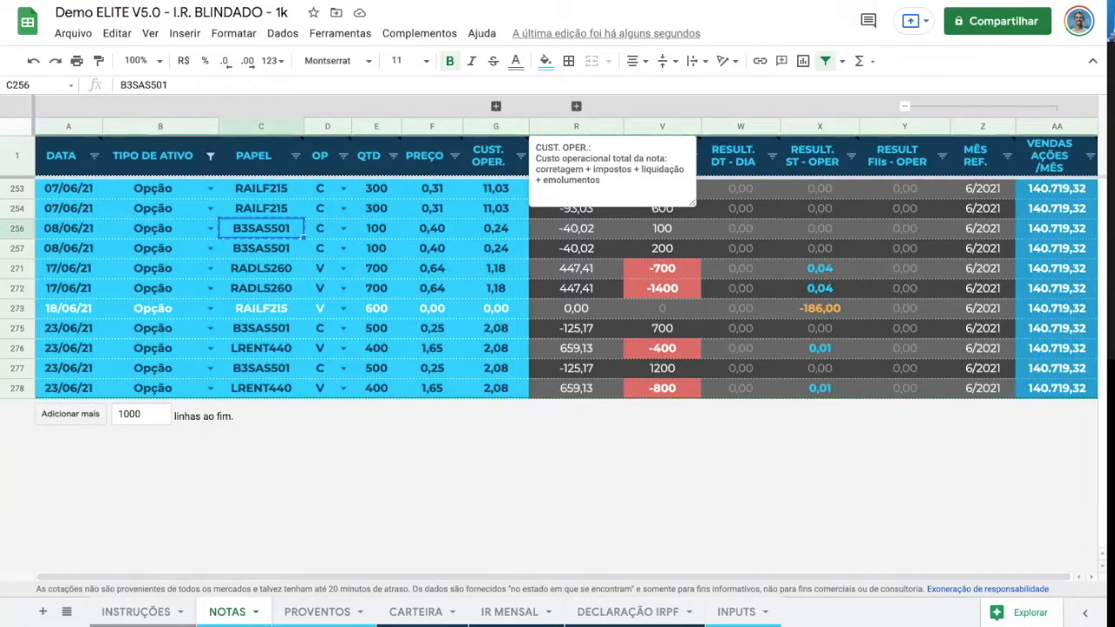
{"action": "left_click", "coordinate": [452, 1]}
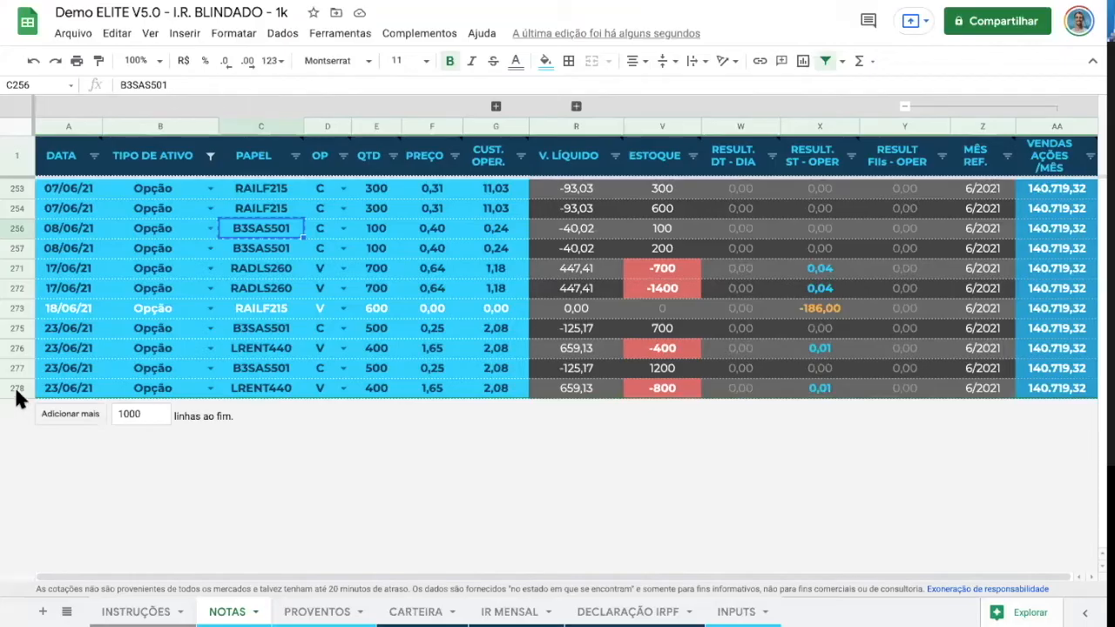
{"action": "left_click", "coordinate": [14, 389]}
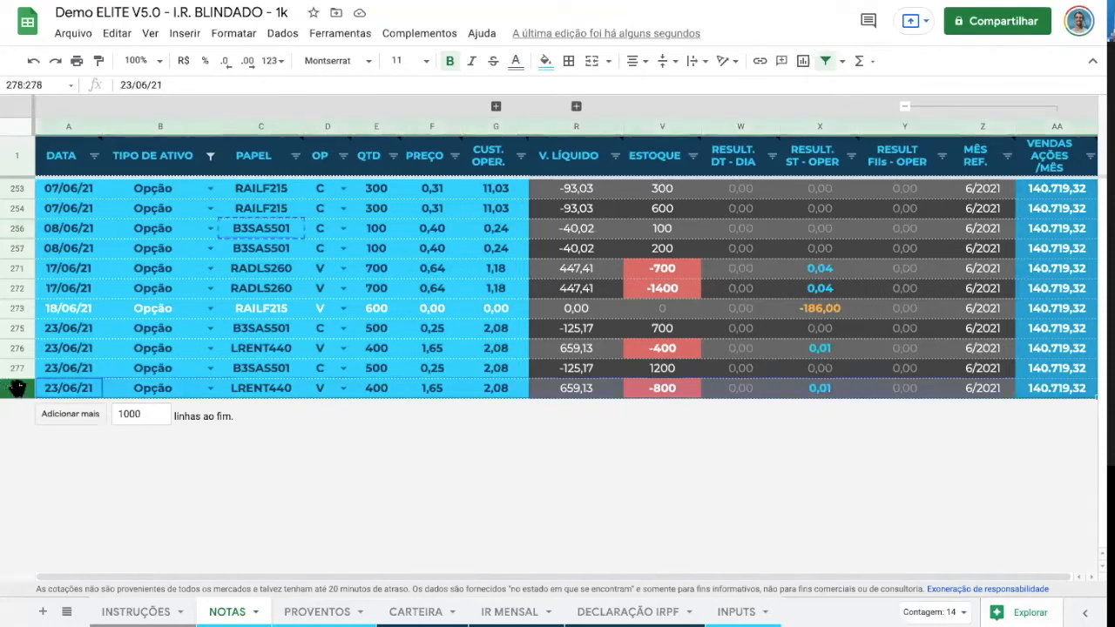
{"action": "right_click", "coordinate": [14, 389]}
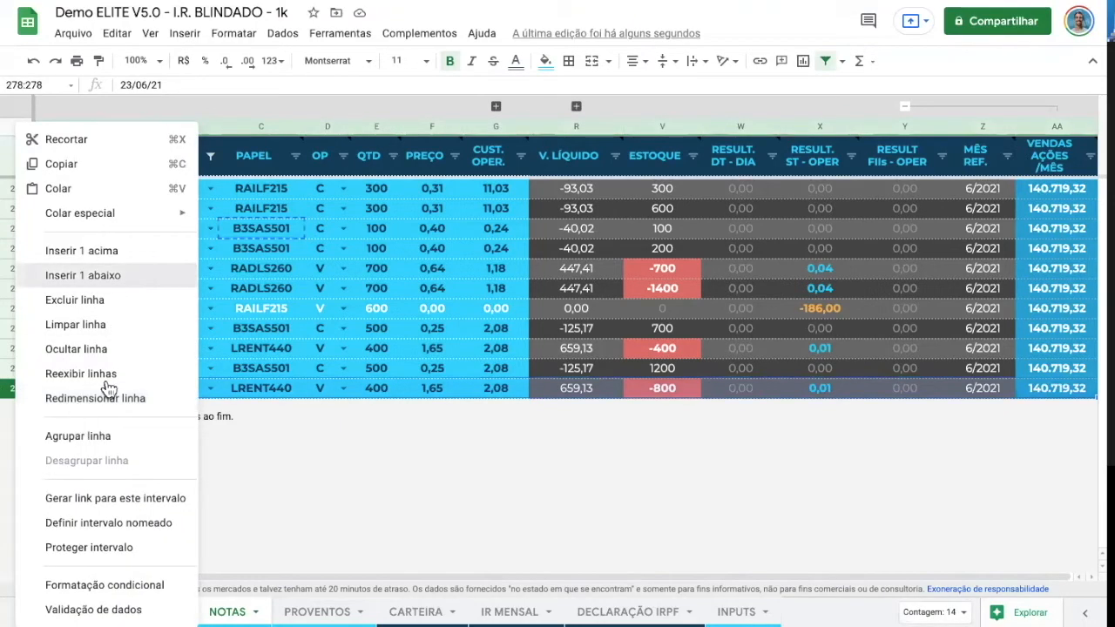
{"action": "left_click", "coordinate": [83, 275]}
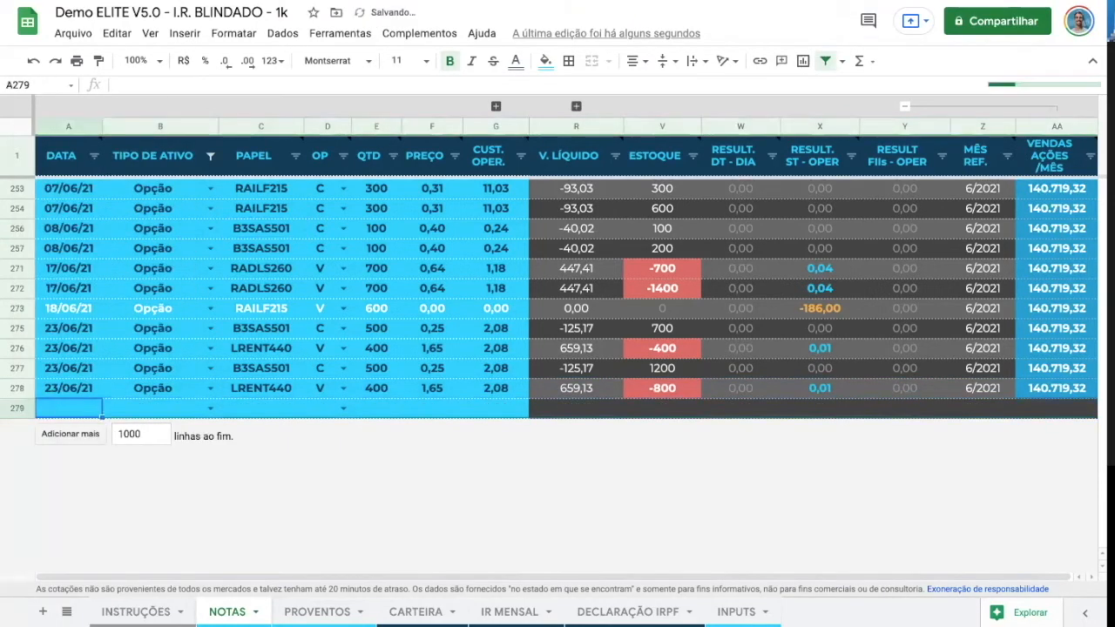
- Enter the date 16/7/21 in A279 and set the asset type in B279 to Opção
{"action": "type", "text": "16/07/"}
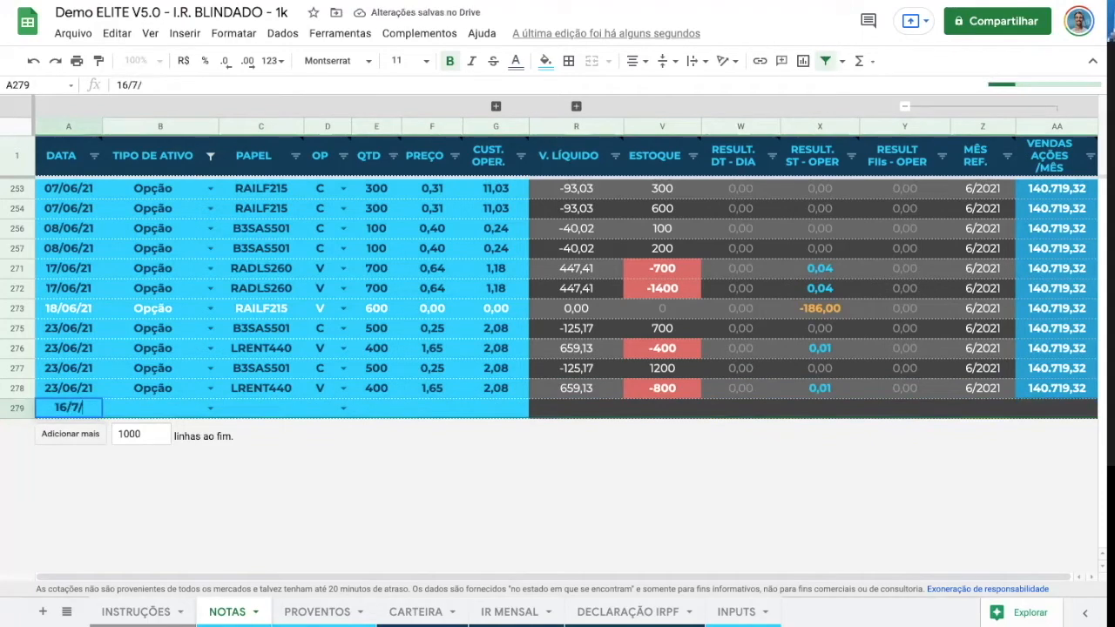
{"action": "type", "text": "21"}
{"action": "key", "text": "Tab"}
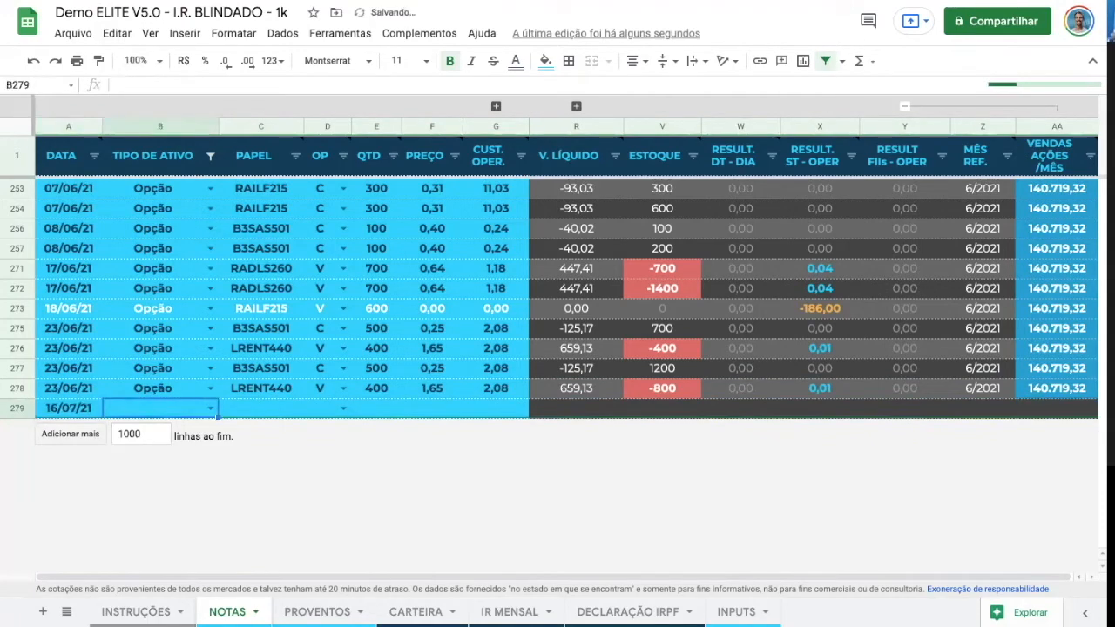
{"action": "type", "text": "Opç"}
{"action": "left_click", "coordinate": [139, 435]}
{"action": "key", "text": "Tab"}
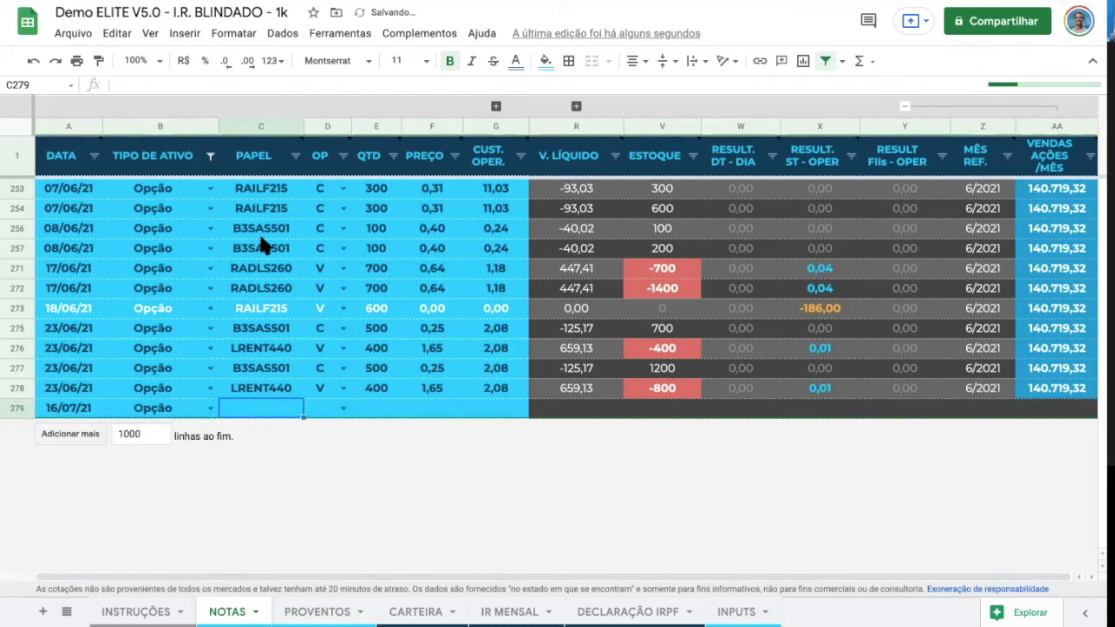
- Copy the ticker B3SAS501 from C256 into C279 and set the row's OP to V
{"action": "left_click", "coordinate": [264, 231]}
{"action": "key", "text": "ctrl+c"}
{"action": "left_click", "coordinate": [273, 409]}
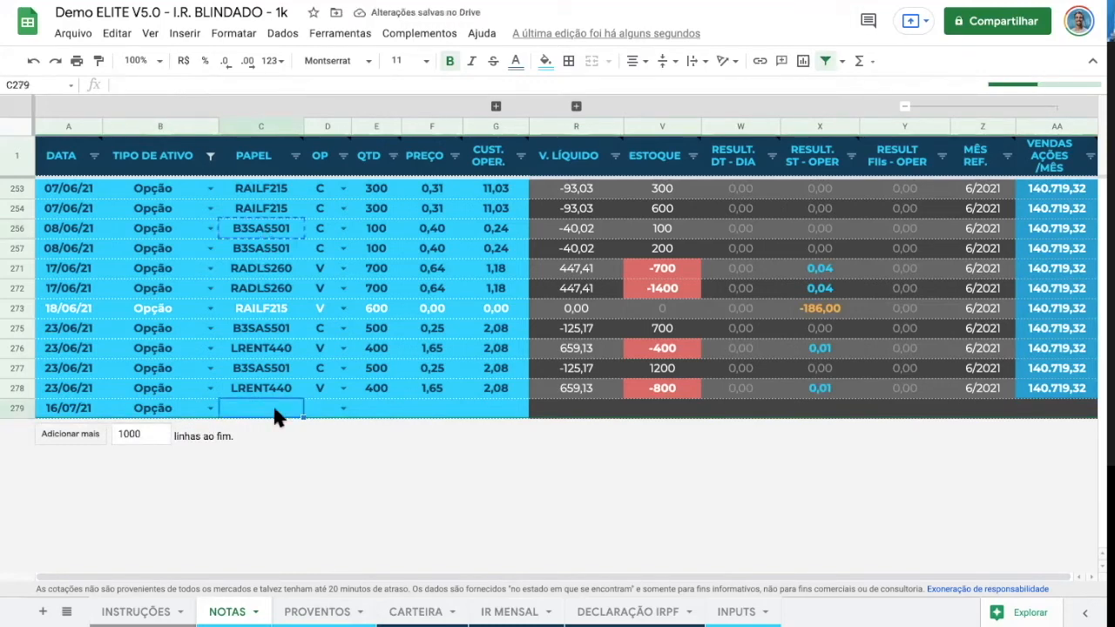
{"action": "key", "text": "ctrl+v"}
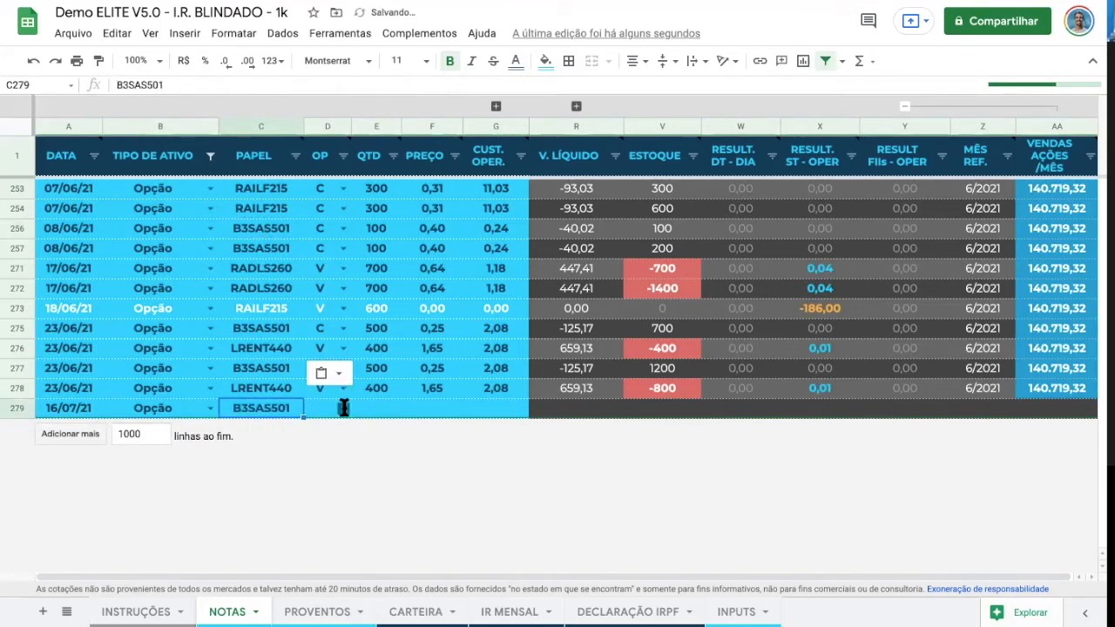
{"action": "left_click", "coordinate": [344, 408]}
{"action": "key", "text": "Tab"}
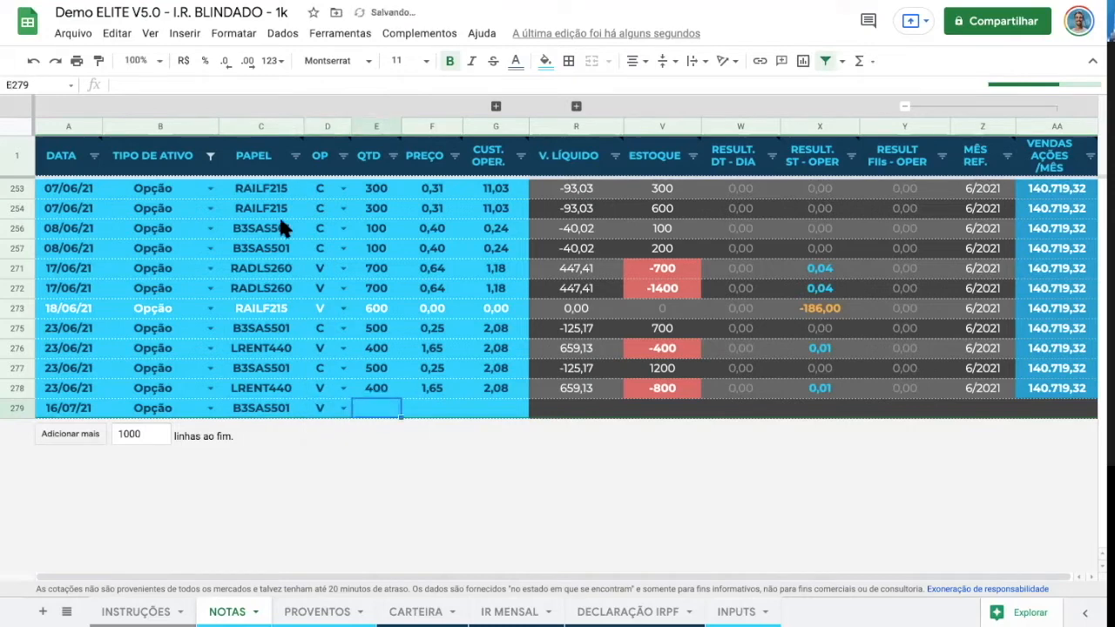
- Check the B3SAS501 stock in V257, then fill row 279 with QTD 200, PREÇO 0,0000001 and CUST. OPER. 0
{"action": "left_click", "coordinate": [669, 253]}
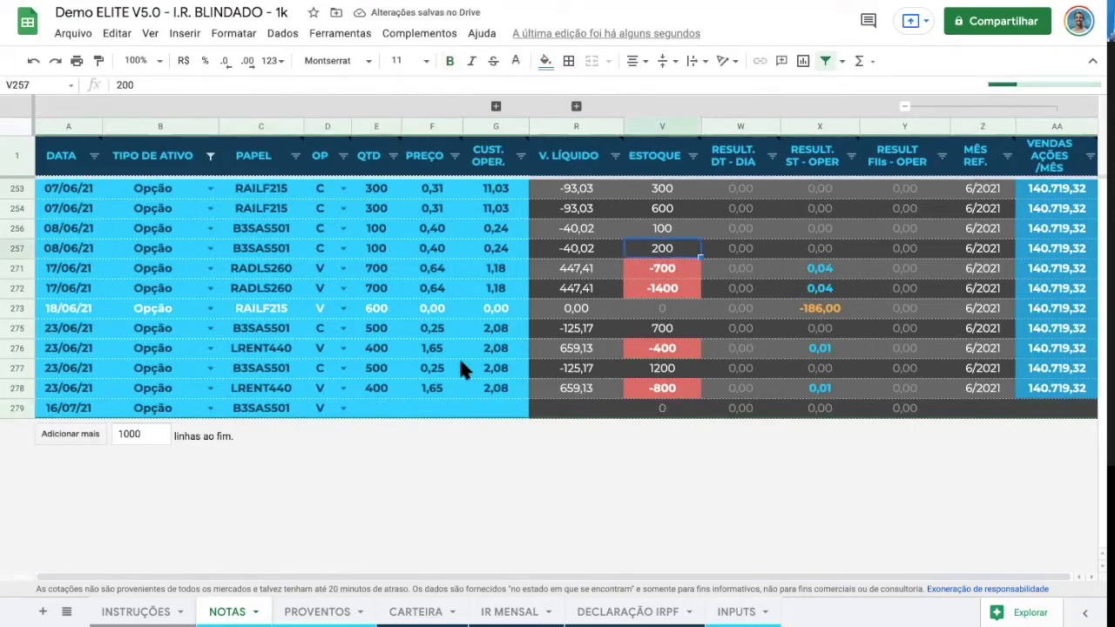
{"action": "left_click", "coordinate": [369, 413]}
{"action": "type", "text": "200"}
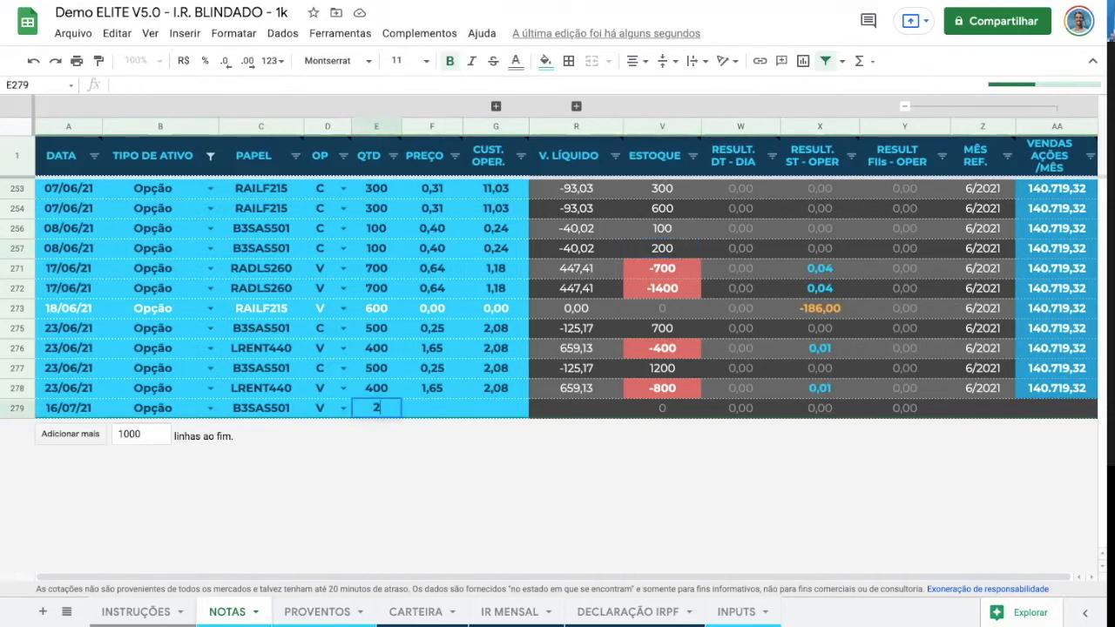
{"action": "key", "text": "Tab"}
{"action": "type", "text": "0,0000001"}
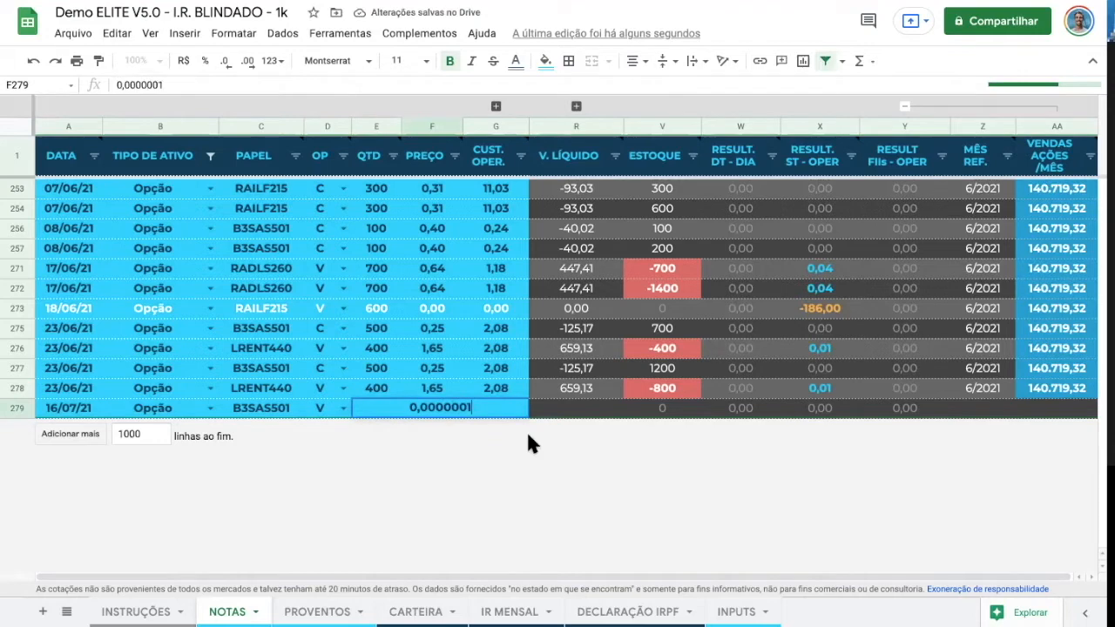
{"action": "left_click", "coordinate": [493, 413]}
{"action": "type", "text": "0"}
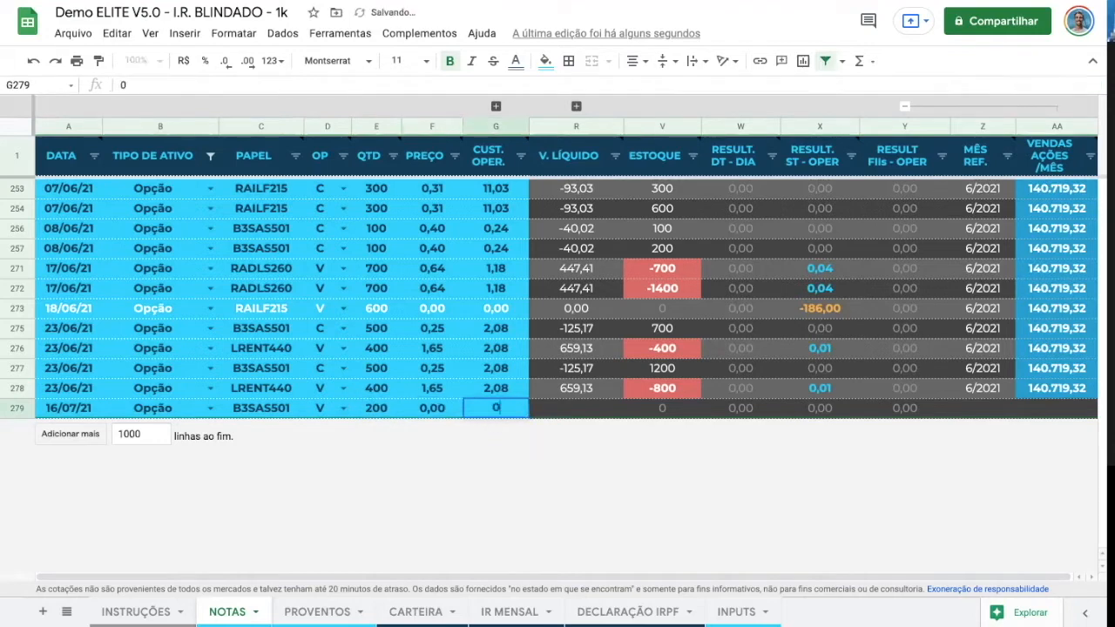
{"action": "key", "text": "Tab"}
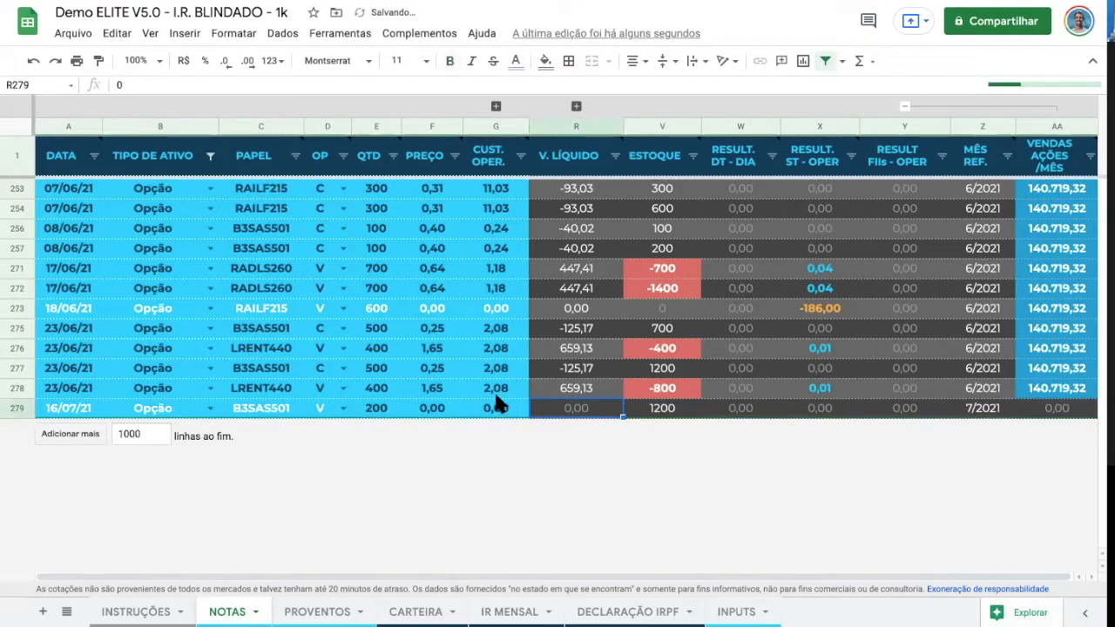
- Compare the quantity in E279 with the sum of the B3SAS501 purchases in E256:E257, E275 and E277
{"action": "left_click", "coordinate": [377, 409]}
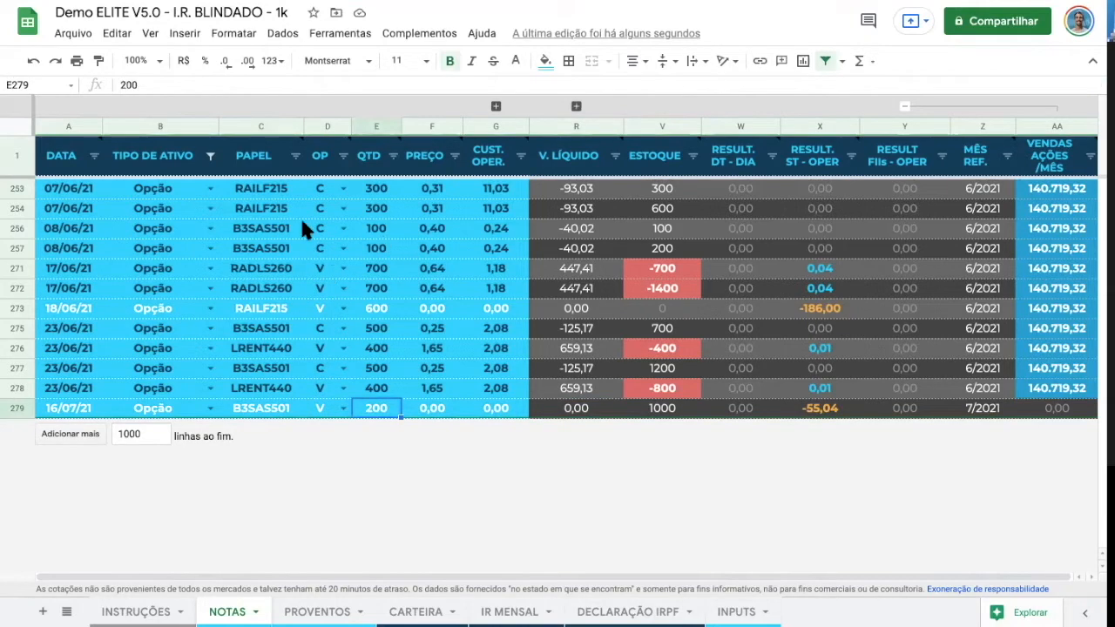
{"action": "left_click", "coordinate": [383, 224]}
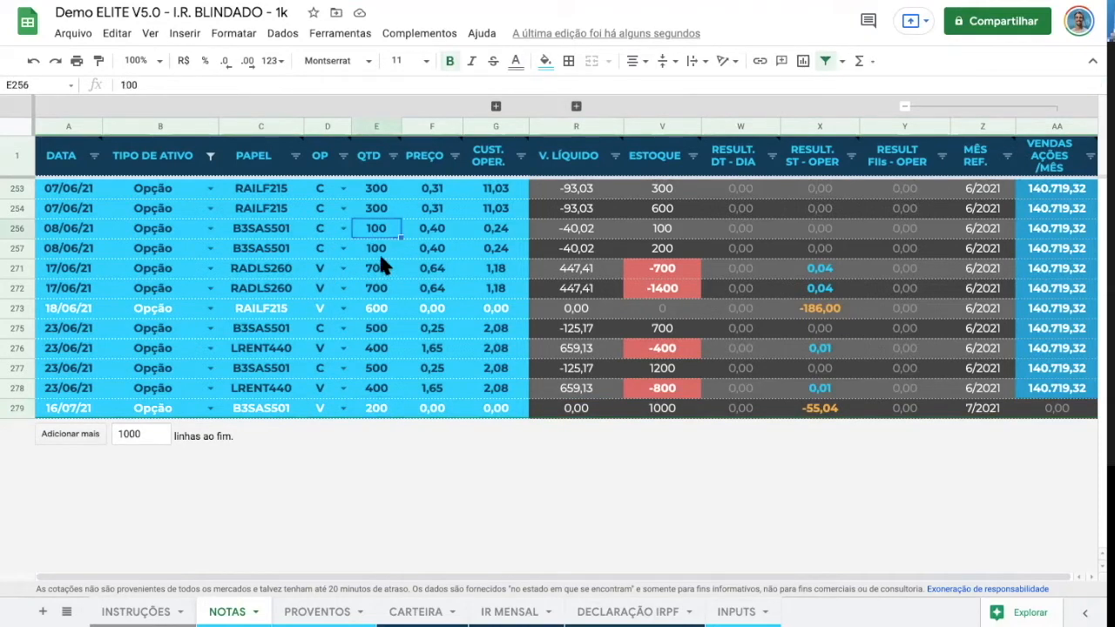
{"action": "left_click", "coordinate": [376, 249], "text": "shift"}
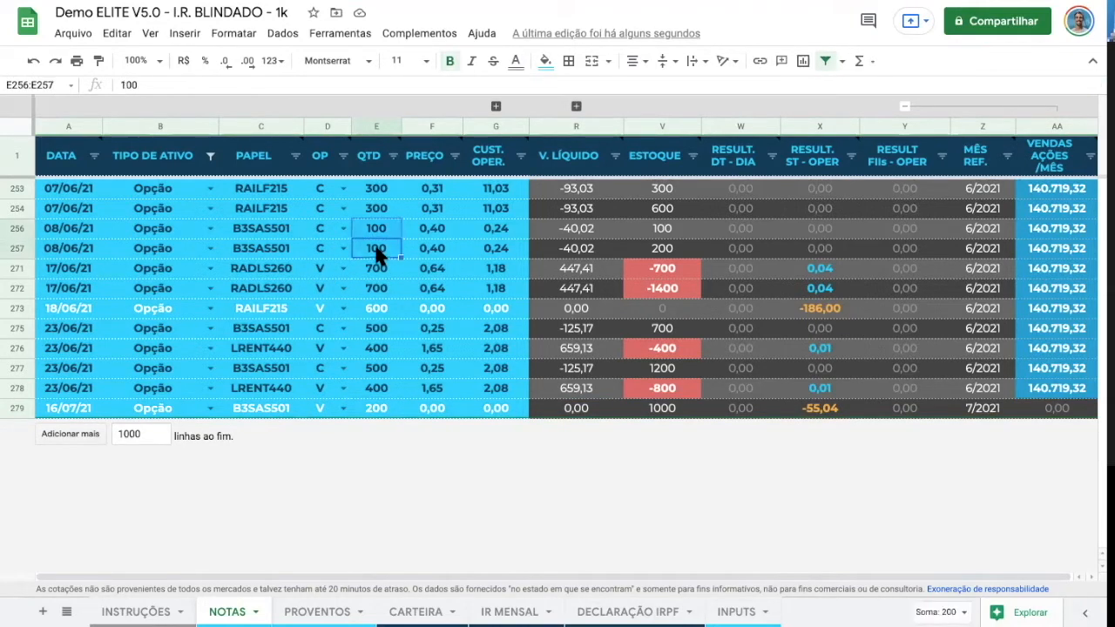
{"action": "left_click", "coordinate": [381, 335], "text": "ctrl"}
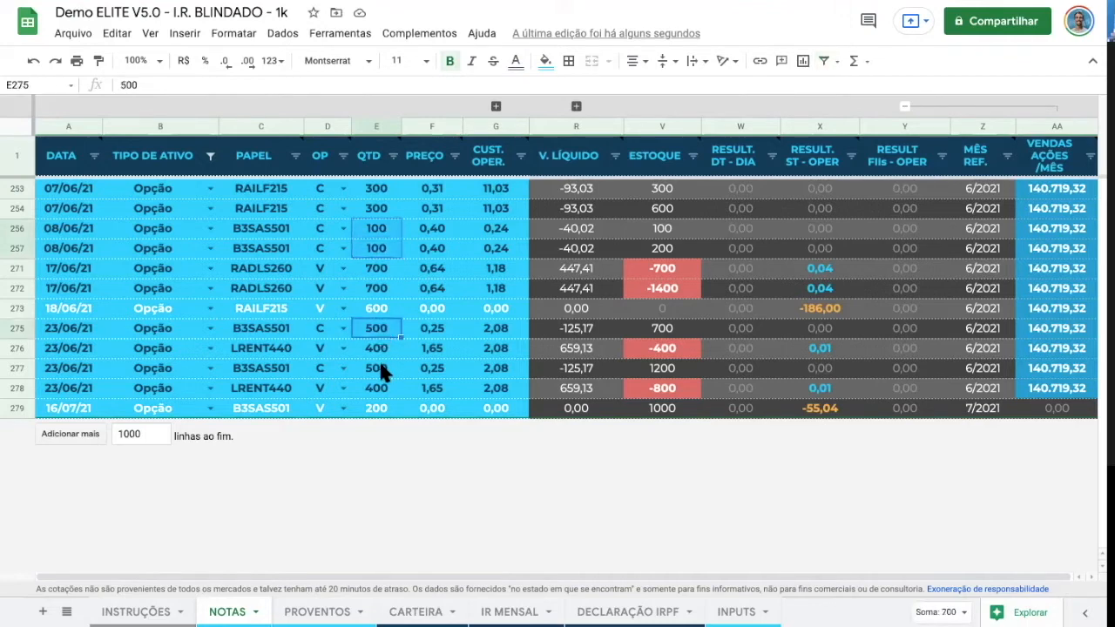
{"action": "left_click", "coordinate": [388, 370], "text": "ctrl"}
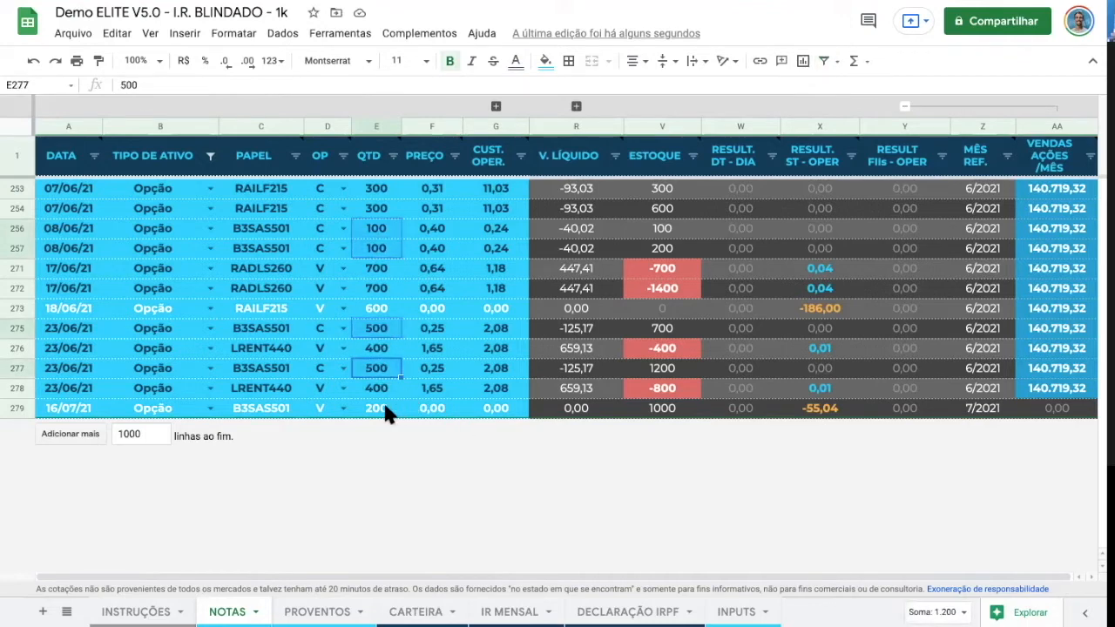
- Set the QTD in E279 to 1.200 to match the B3SAS501 stock in V277, then check row 279's stock and result
{"action": "left_click", "coordinate": [381, 416]}
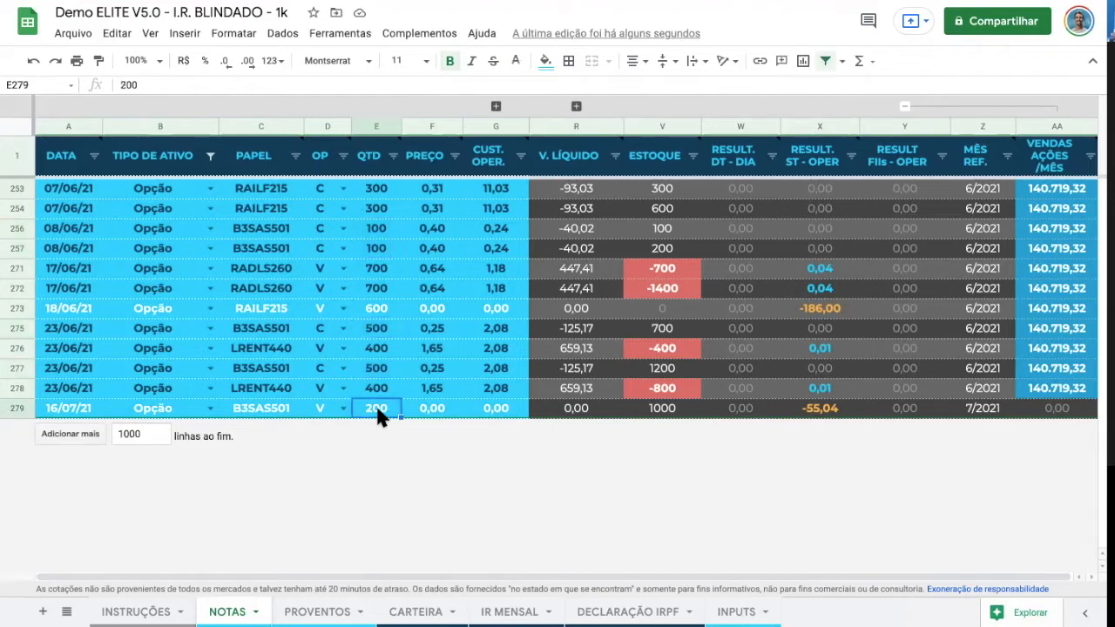
{"action": "left_click", "coordinate": [671, 382]}
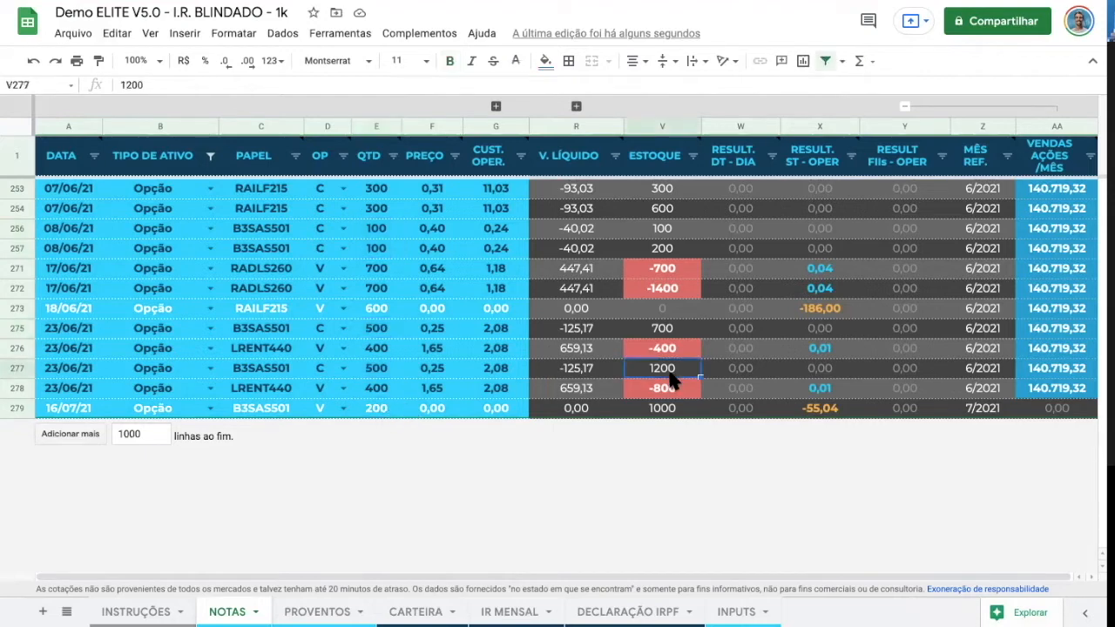
{"action": "left_click", "coordinate": [386, 410]}
{"action": "type", "text": "1.200"}
{"action": "key", "text": "Return"}
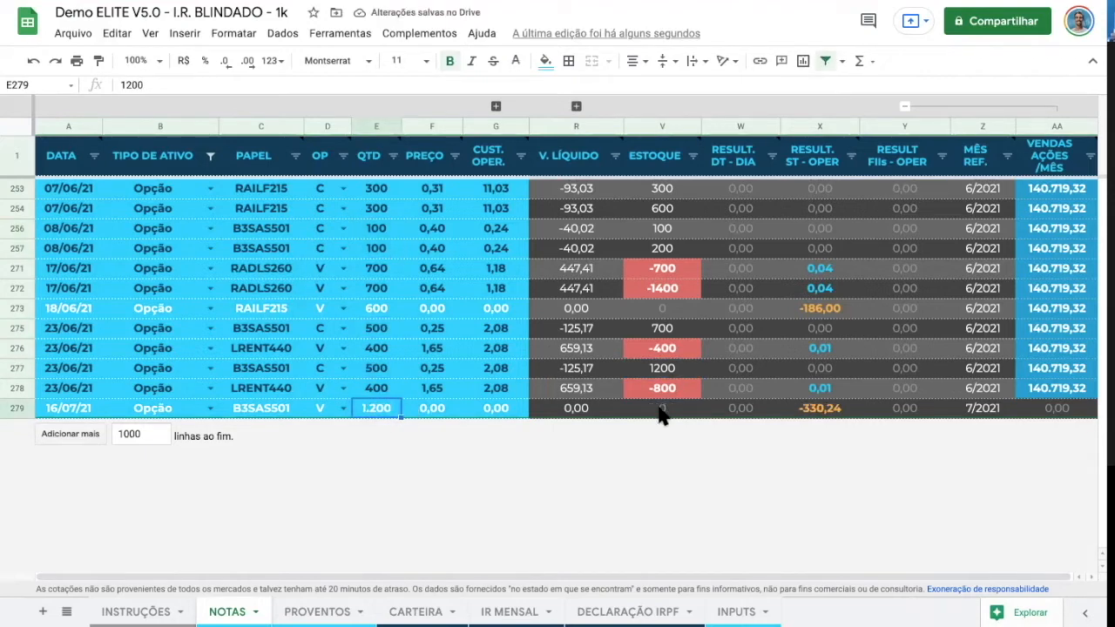
{"action": "left_click", "coordinate": [660, 414]}
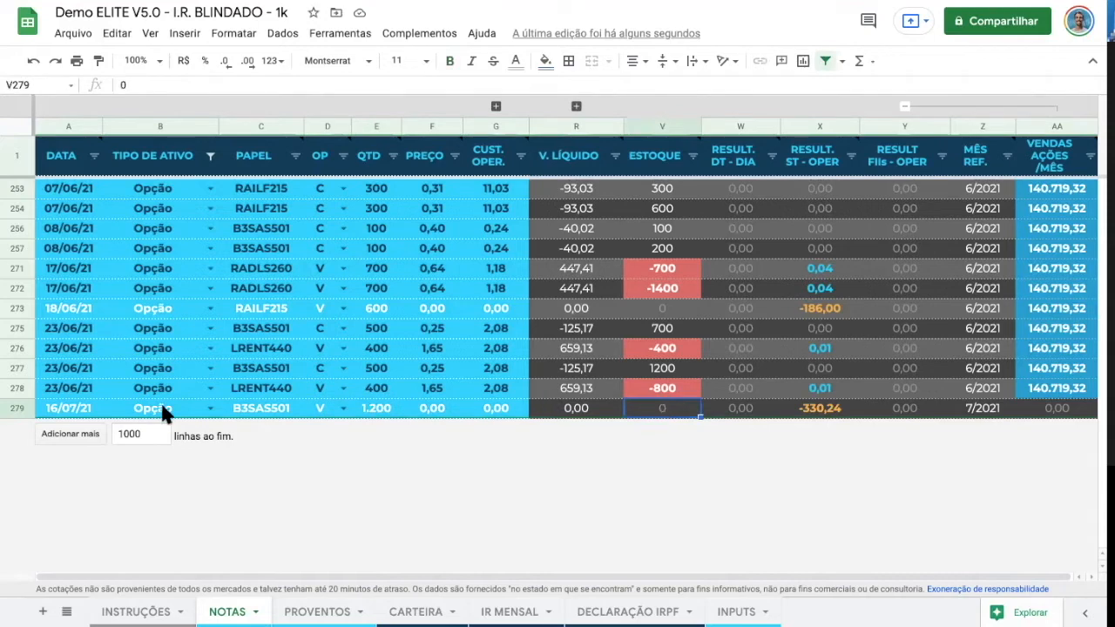
{"action": "left_click", "coordinate": [822, 410]}
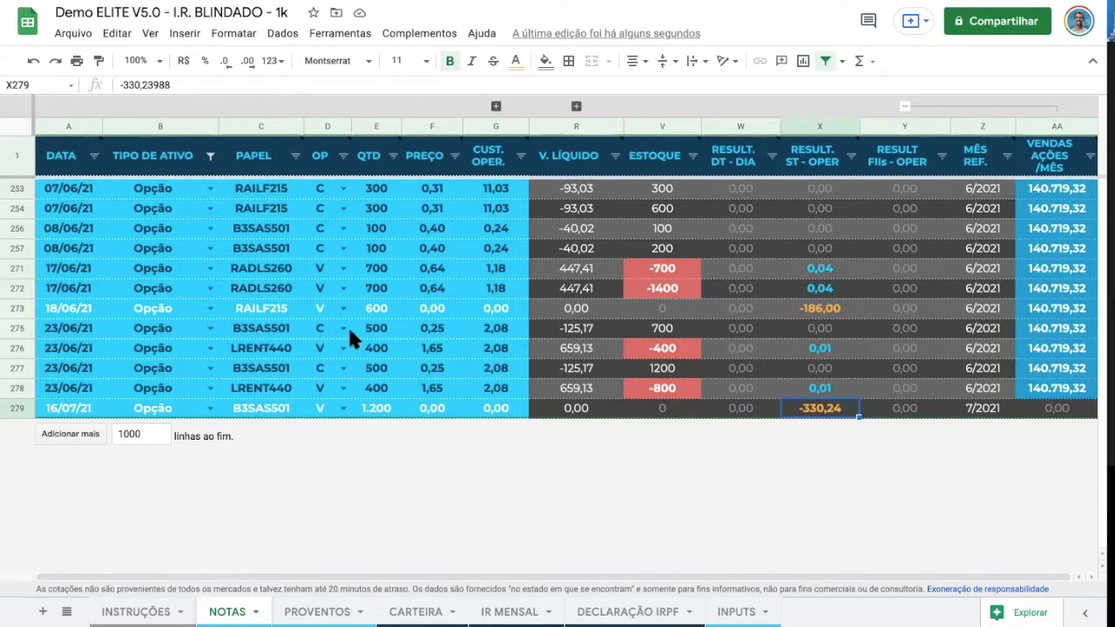
- Compare the bought options RAILF215 and B3SAS501 with the sold options RADLS260 and LRENT440 in the PAPEL column
{"action": "left_click", "coordinate": [260, 193]}
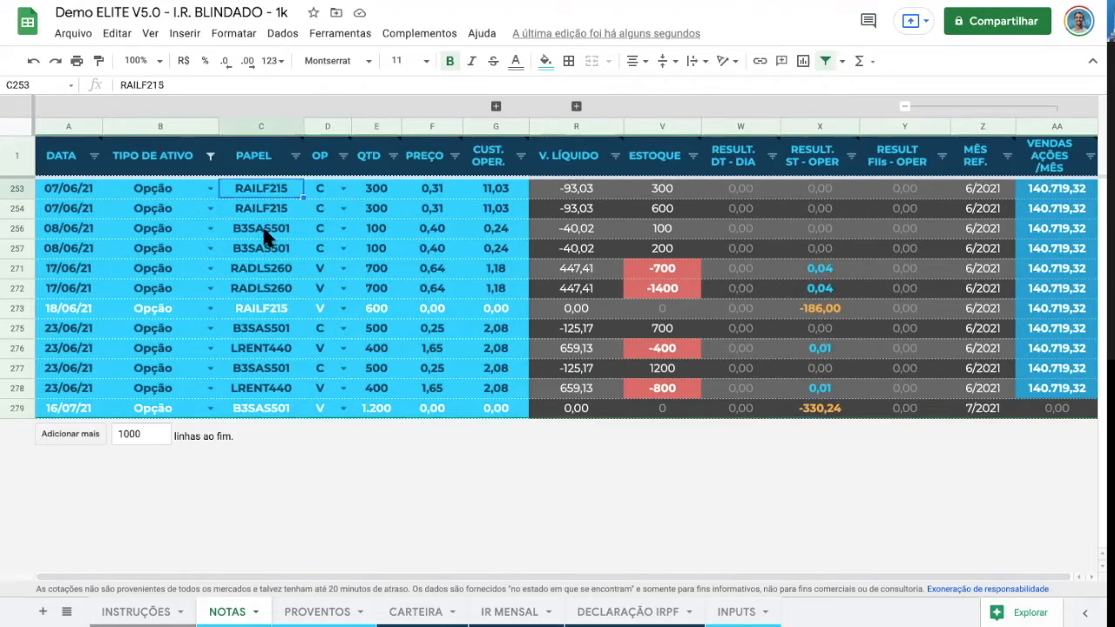
{"action": "left_click", "coordinate": [267, 230]}
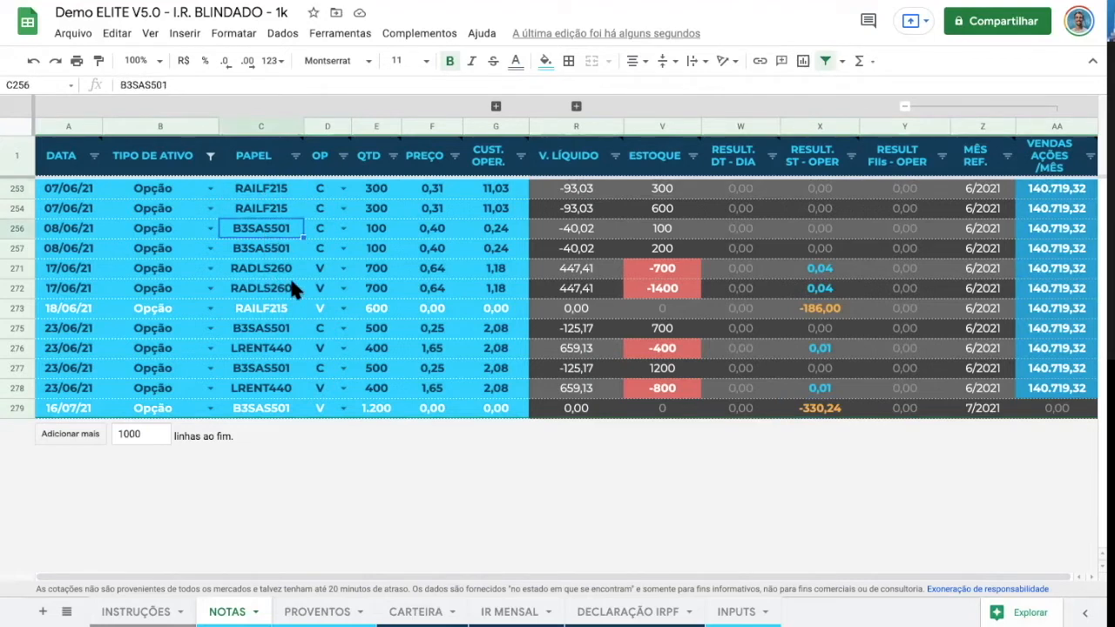
{"action": "left_click", "coordinate": [259, 273]}
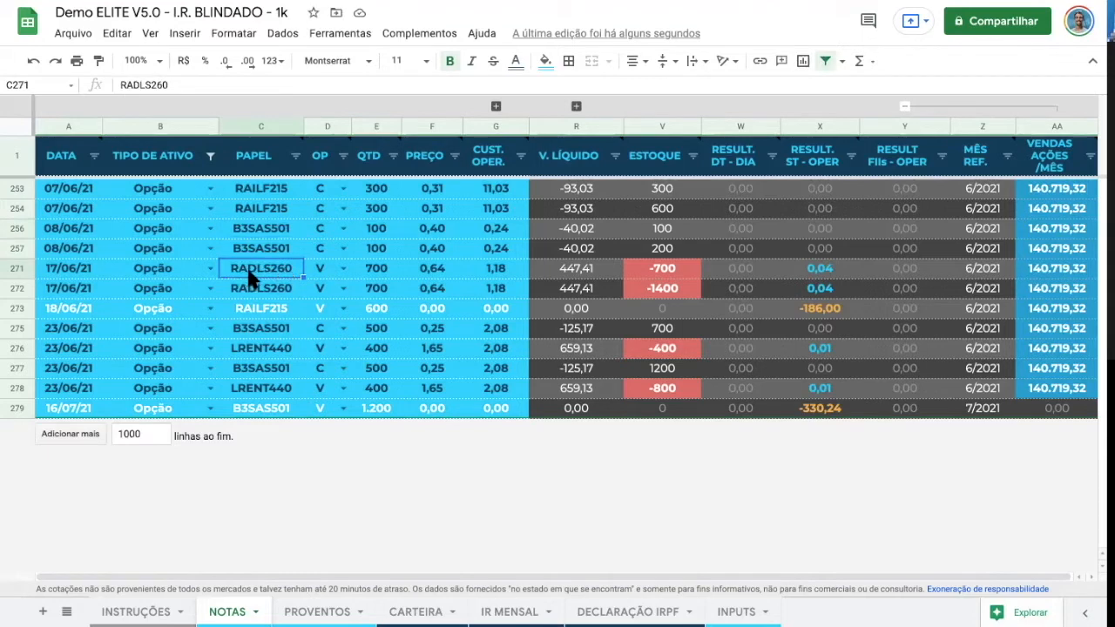
{"action": "left_click", "coordinate": [274, 354]}
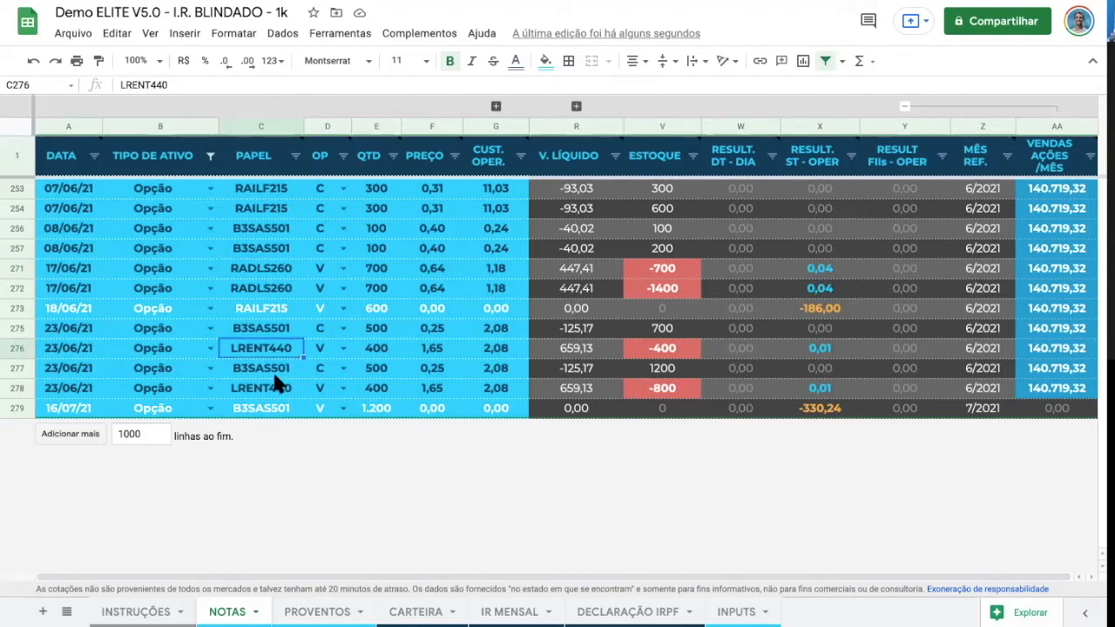
- Copy the ticker RADLS260 from C271 and search Google for it to find the option's expiry date
{"action": "left_click", "coordinate": [261, 272]}
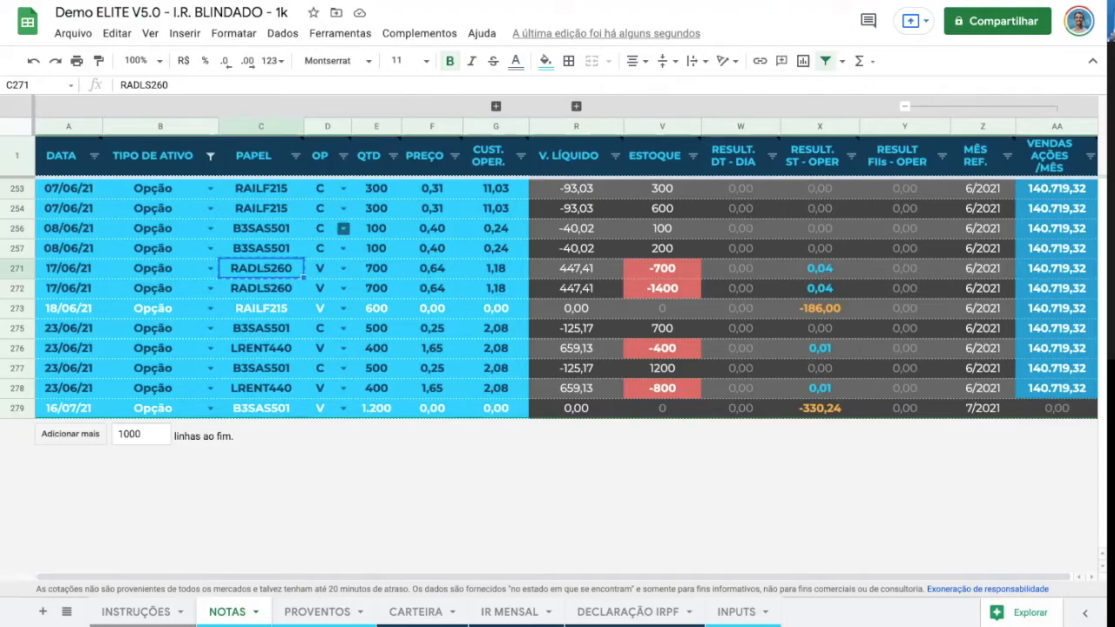
{"action": "key", "text": "ctrl+Tab"}
{"action": "left_click_drag", "start_coordinate": [376, 36], "coordinate": [92, 40]}
{"action": "type", "text": "RADLS260"}
{"action": "key", "text": "Return"}
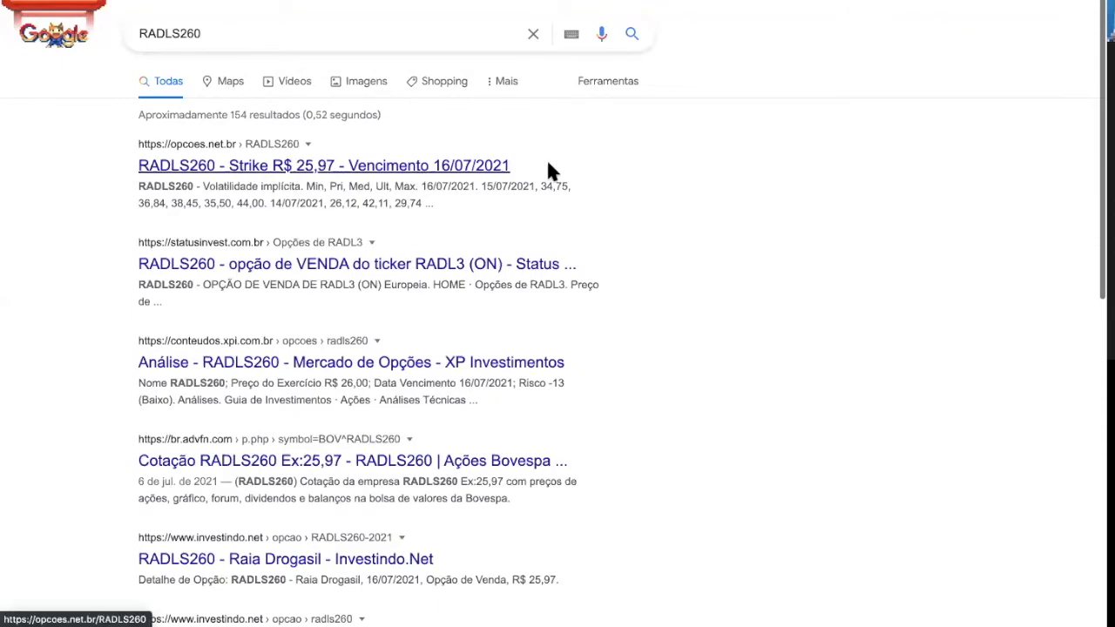
- Return to the spreadsheet, insert a row below row 279 and copy the date from A279 into A280
{"action": "key", "text": "ctrl+Tab"}
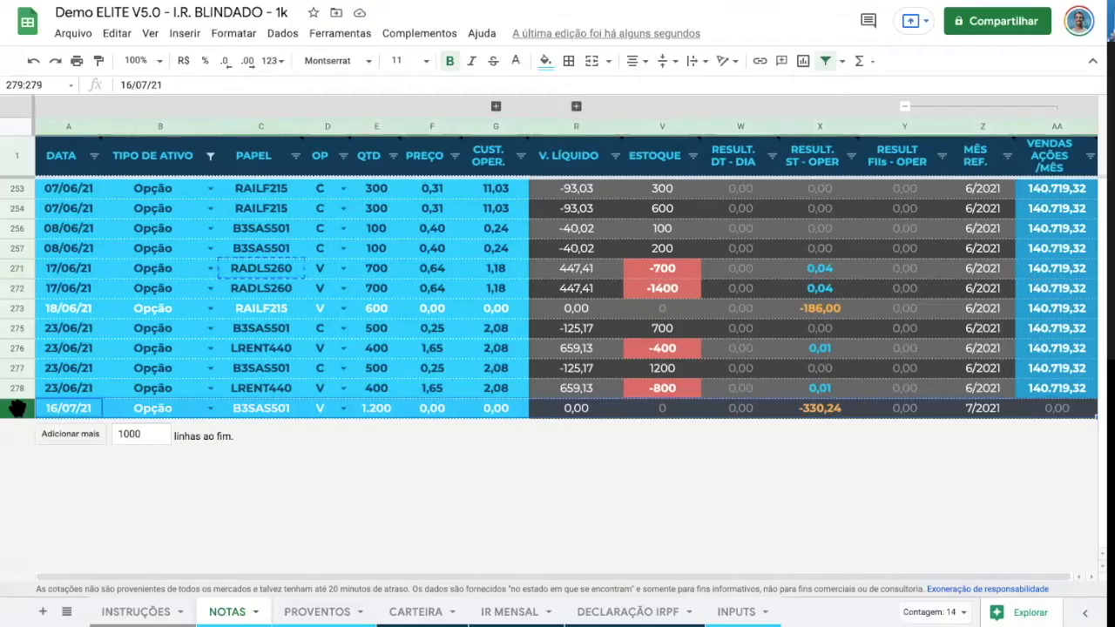
{"action": "right_click", "coordinate": [19, 408]}
{"action": "left_click", "coordinate": [96, 277]}
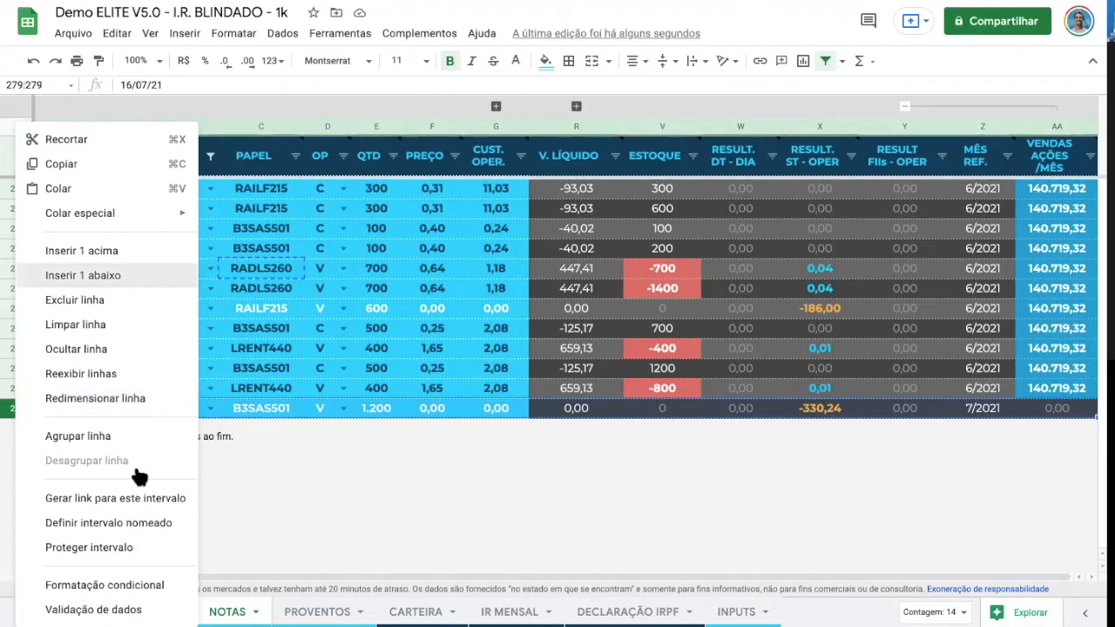
{"action": "left_click", "coordinate": [73, 426]}
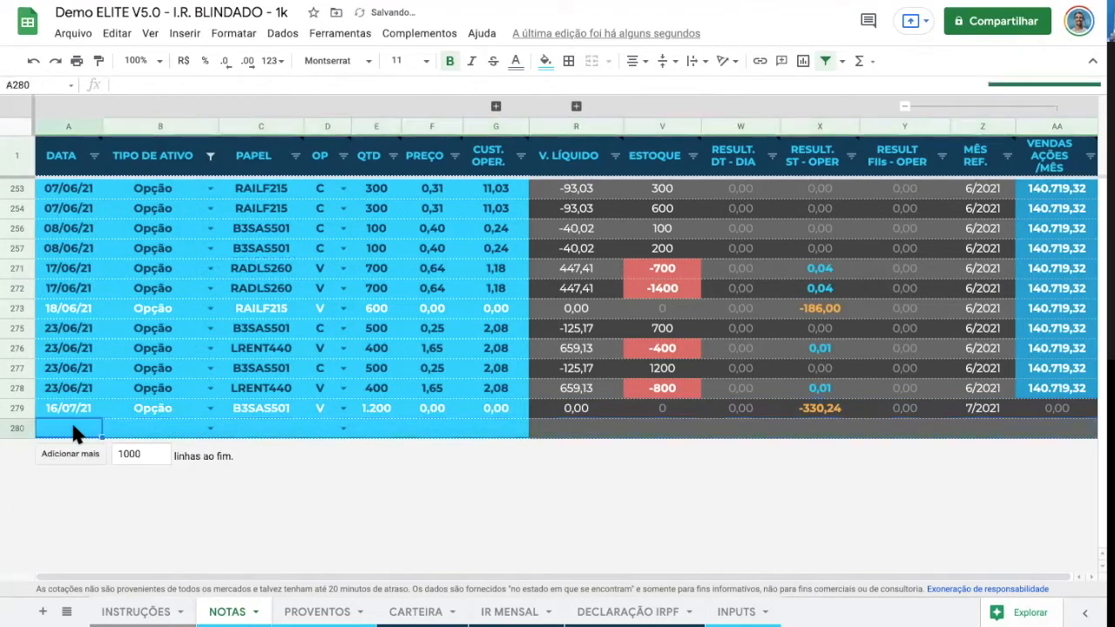
{"action": "key", "text": "Up"}
{"action": "key", "text": "ctrl+c"}
{"action": "key", "text": "Down"}
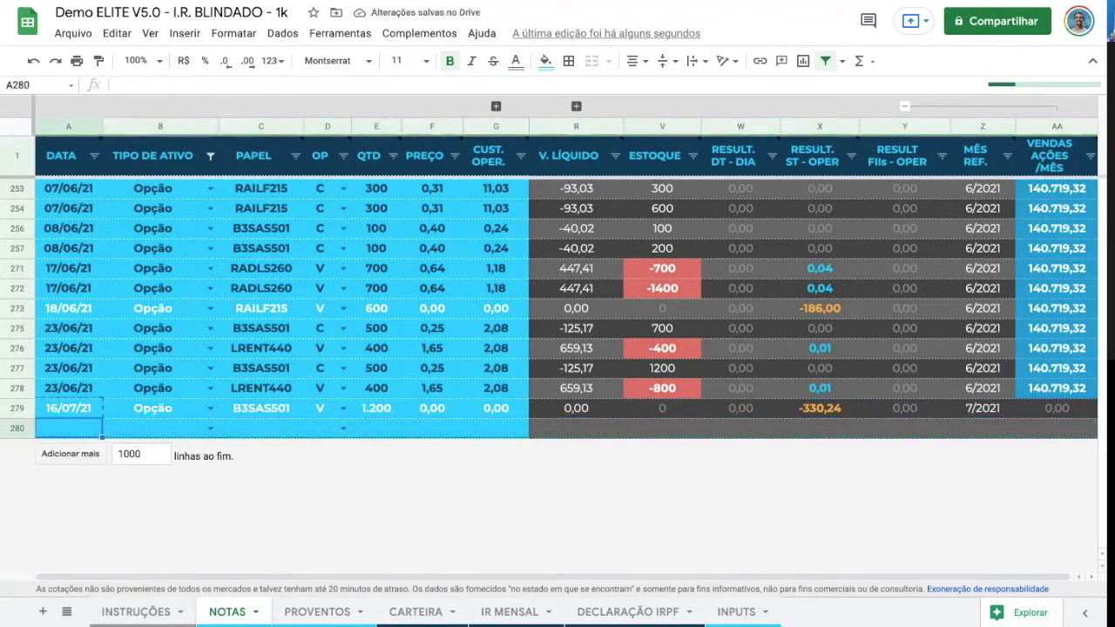
{"action": "key", "text": "ctrl+v"}
- Set the asset type in B280 to Opção and copy the ticker RADLS260 from C271 into C280
{"action": "key", "text": "Tab"}
{"action": "type", "text": "Op'ç"}
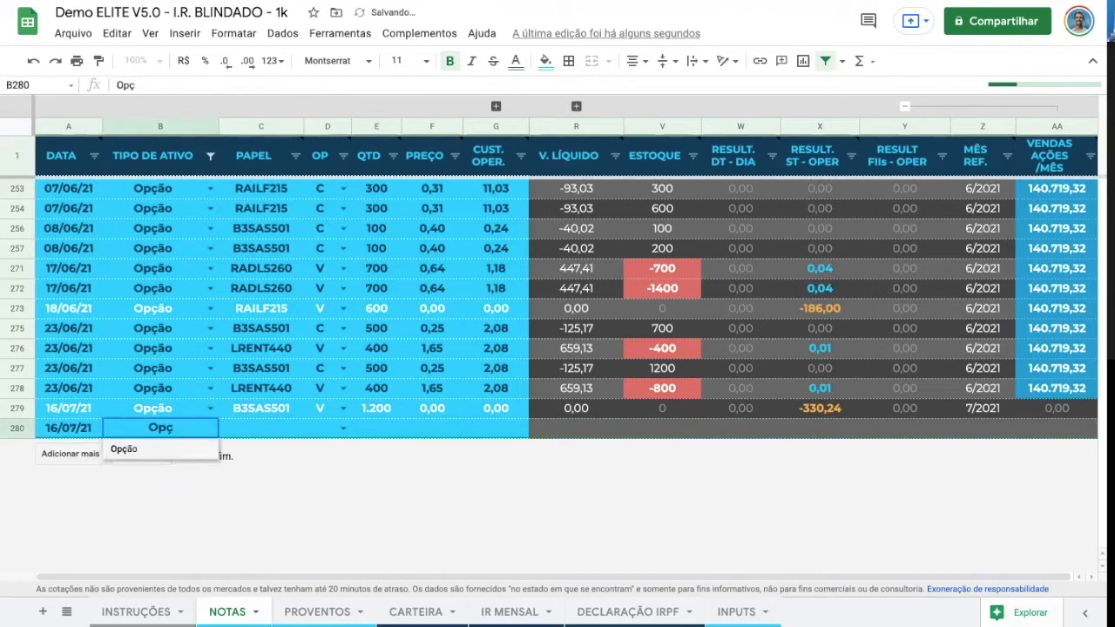
{"action": "key", "text": "Tab"}
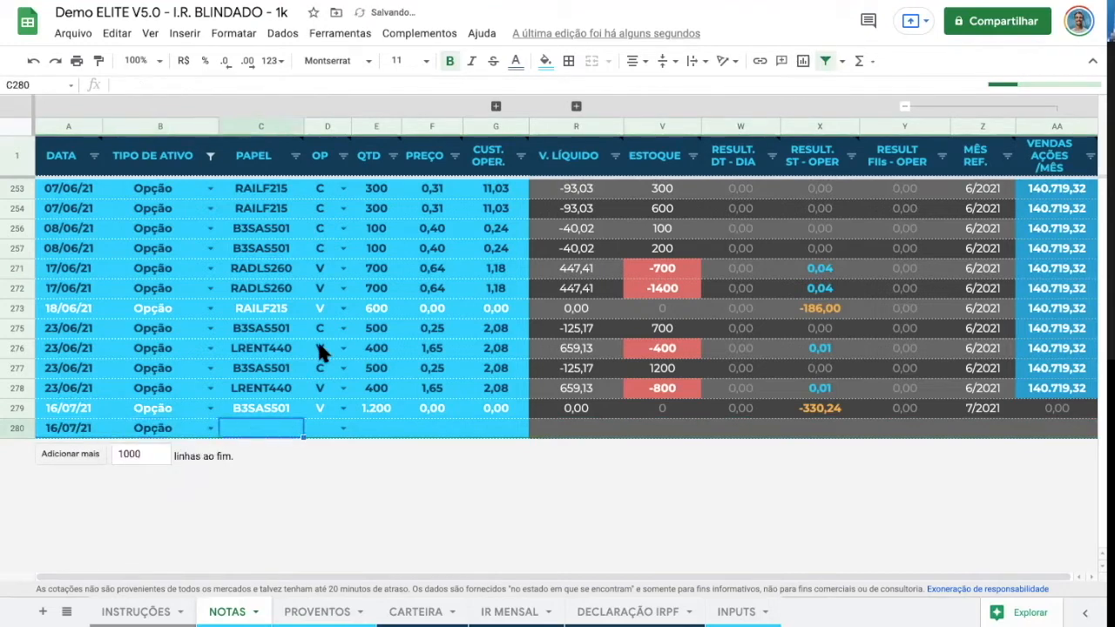
{"action": "left_click", "coordinate": [268, 275]}
{"action": "key", "text": "ctrl+c"}
{"action": "left_click", "coordinate": [268, 428]}
{"action": "key", "text": "ctrl+v"}
{"action": "key", "text": "Tab"}
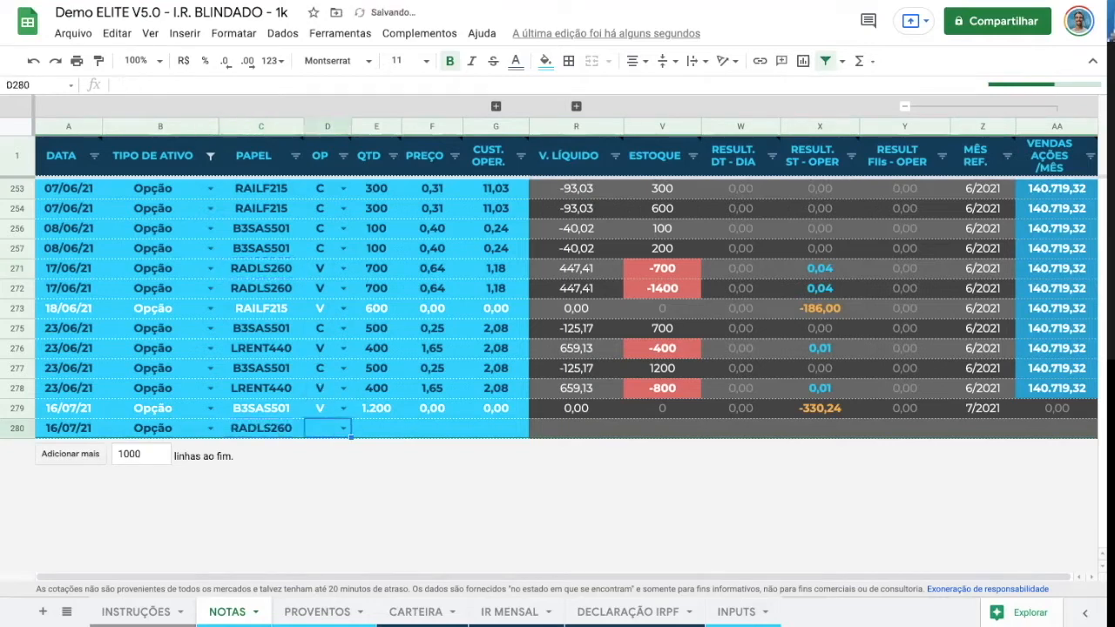
- Set row 280's OP to C and its QTD to 1400, based on the RADLS260 stock in V272
{"action": "type", "text": "C"}
{"action": "key", "text": "Tab"}
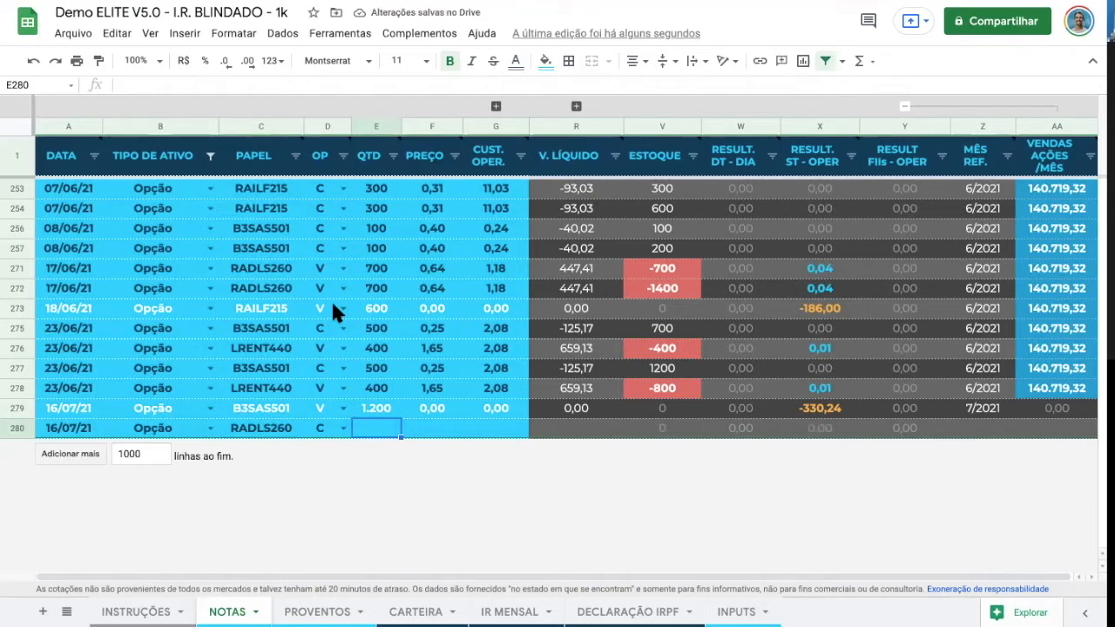
{"action": "left_click", "coordinate": [661, 294]}
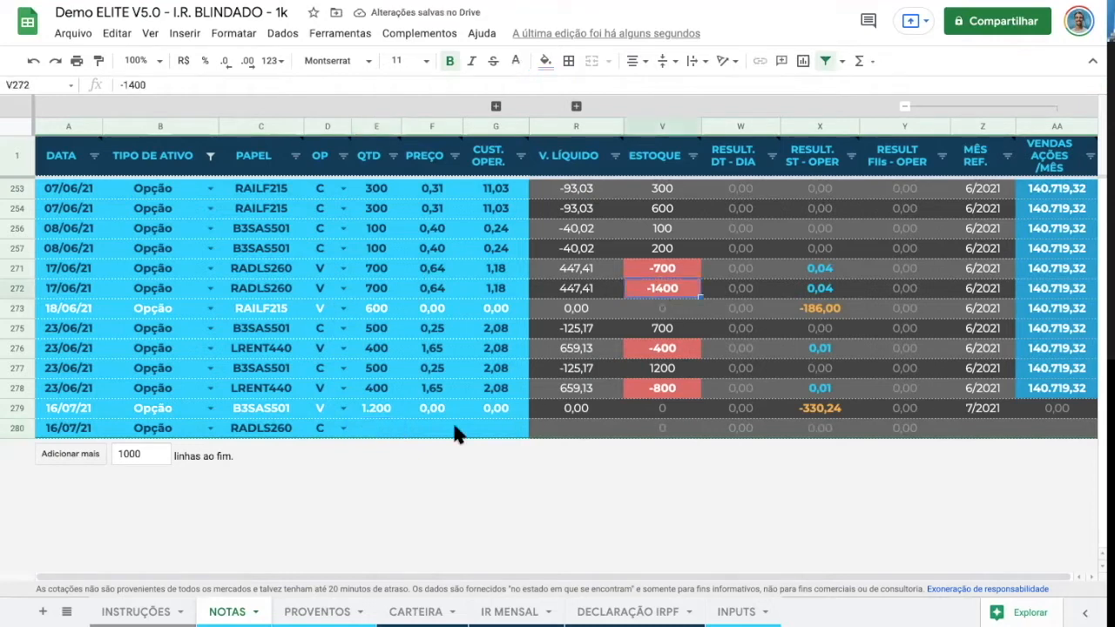
{"action": "left_click", "coordinate": [374, 427]}
{"action": "type", "text": "1400"}
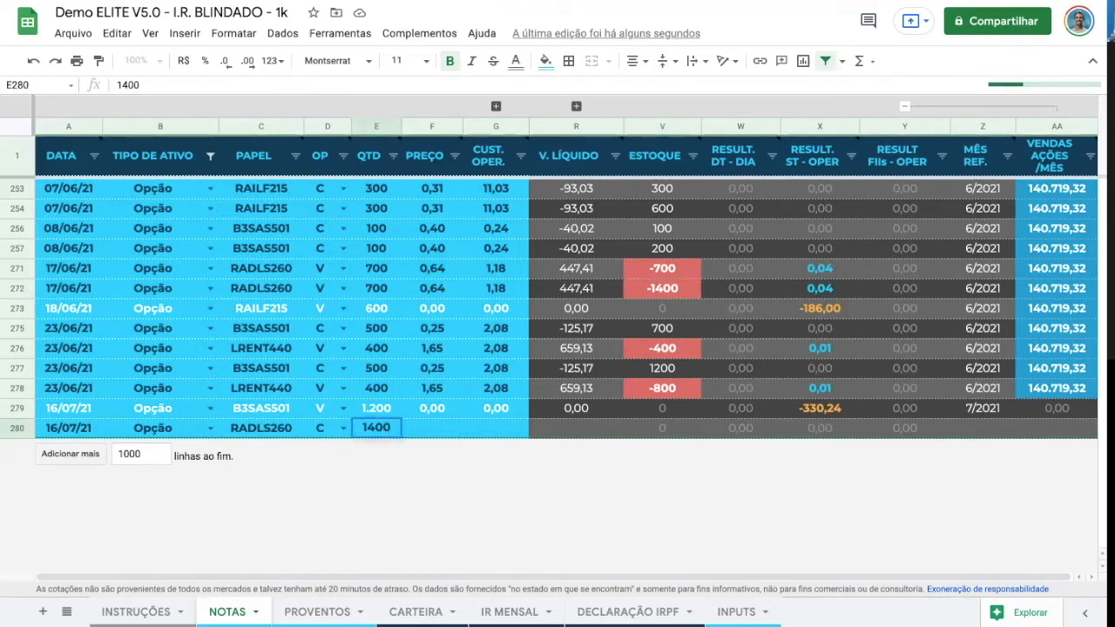
- Set row 280's PREÇO to 0,00001 and its CUST. OPER. to 0
{"action": "key", "text": "Tab"}
{"action": "type", "text": "0,00001"}
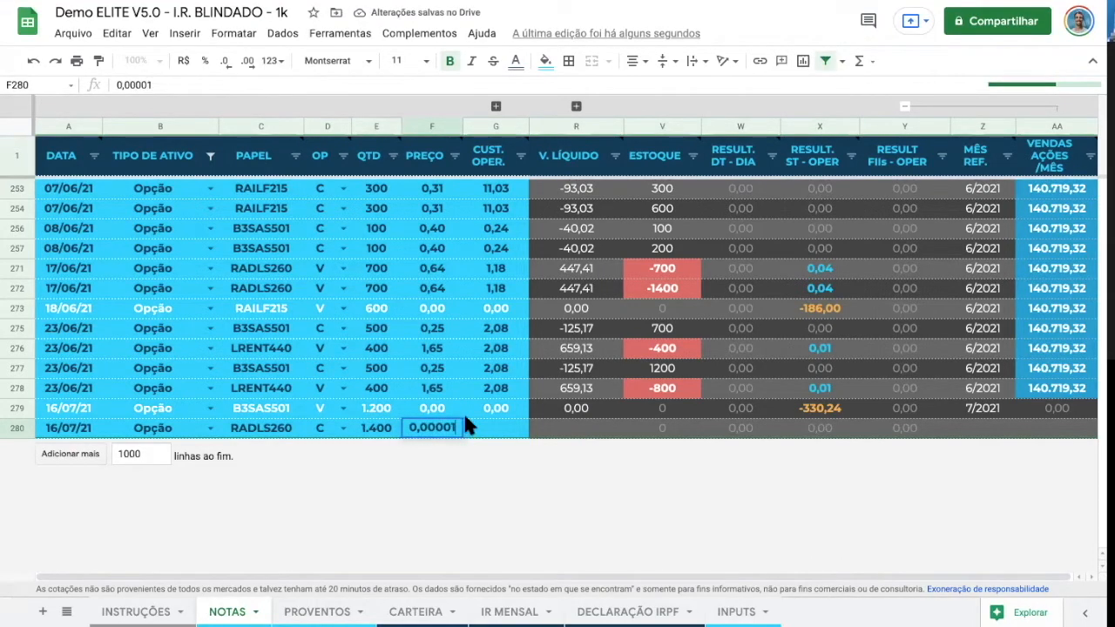
{"action": "left_click", "coordinate": [491, 427]}
{"action": "type", "text": "0"}
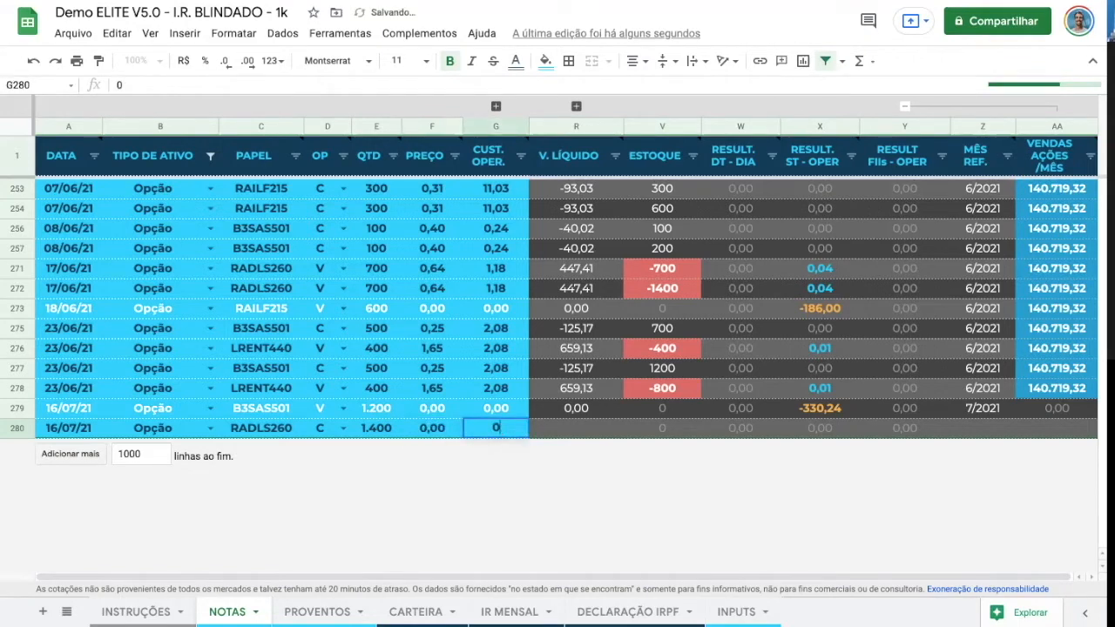
{"action": "key", "text": "Tab"}
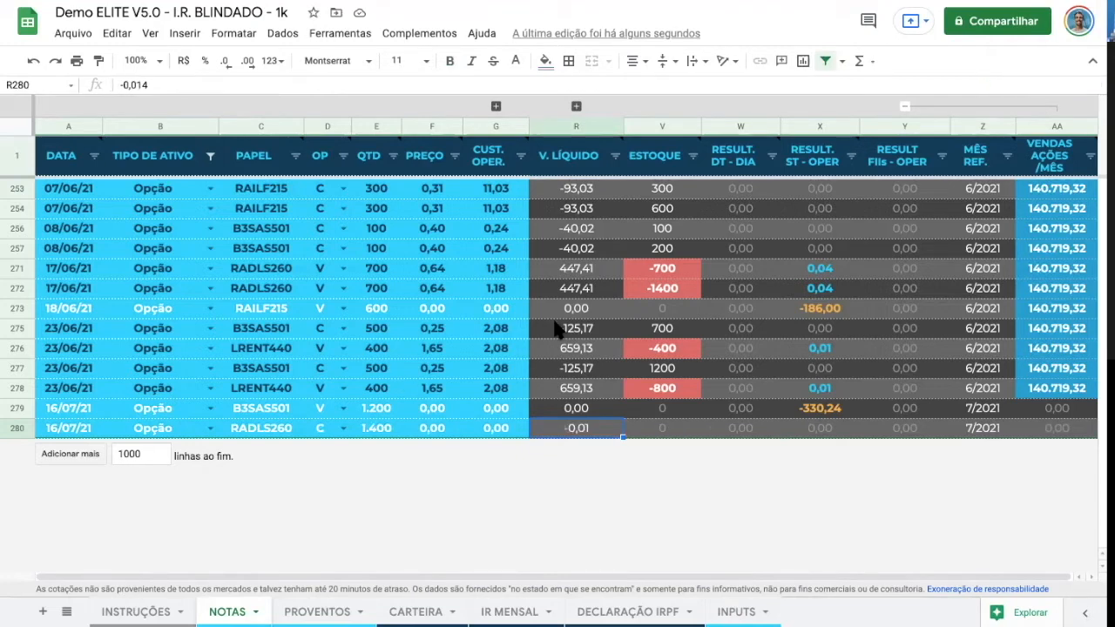
- Check the stock in V280, then move the RADLS260 purchase row 280 above the first RADLS260 sale in row 271
{"action": "left_click", "coordinate": [646, 431]}
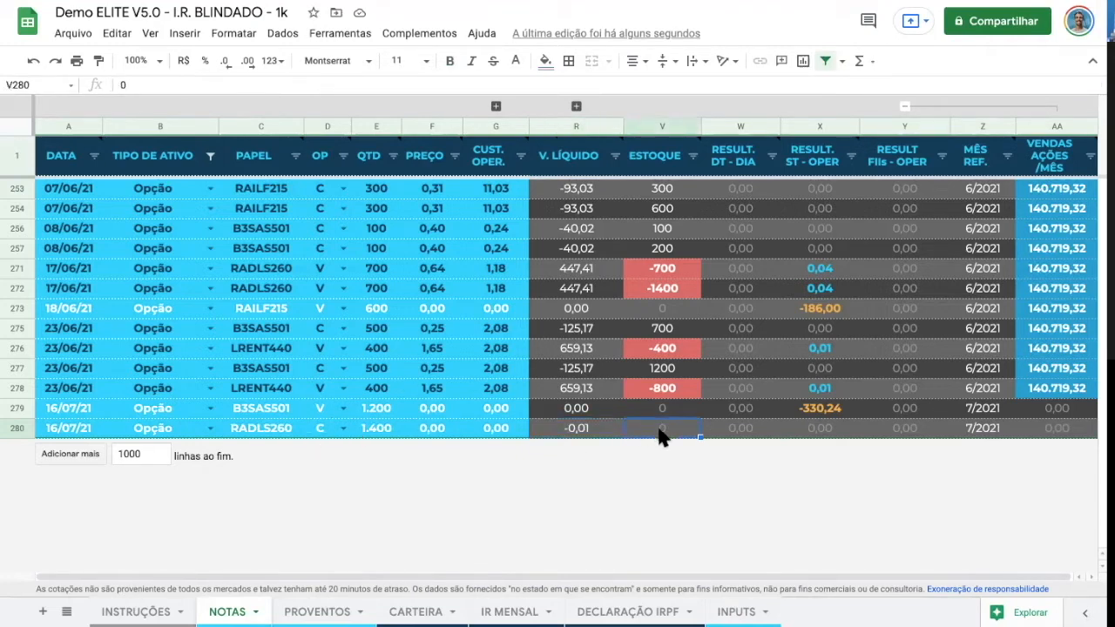
{"action": "left_click", "coordinate": [13, 430]}
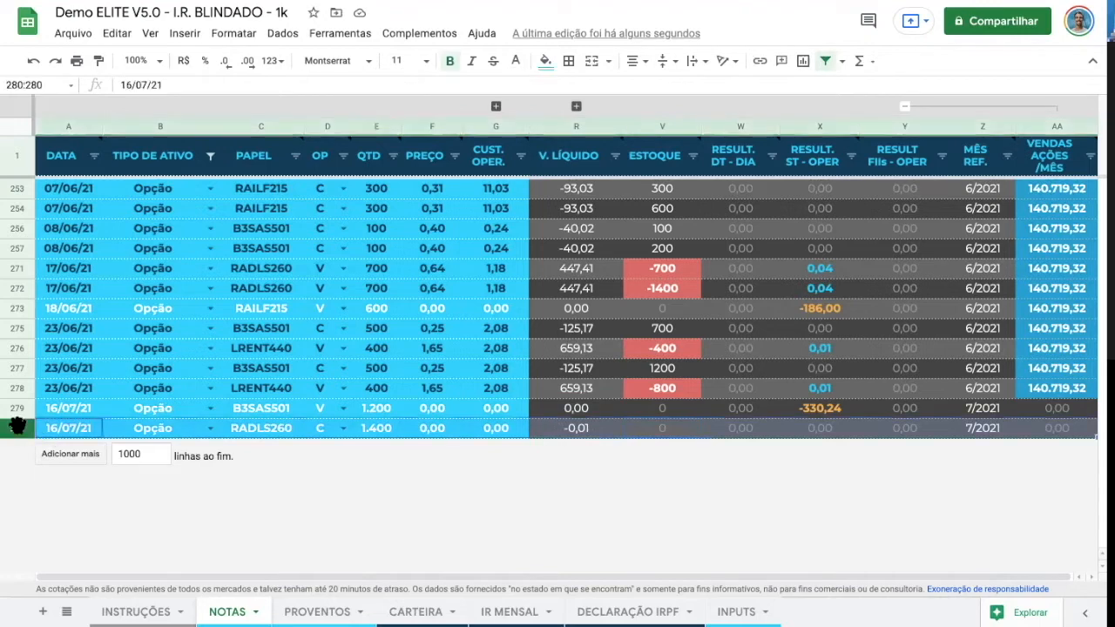
{"action": "left_click", "coordinate": [668, 430]}
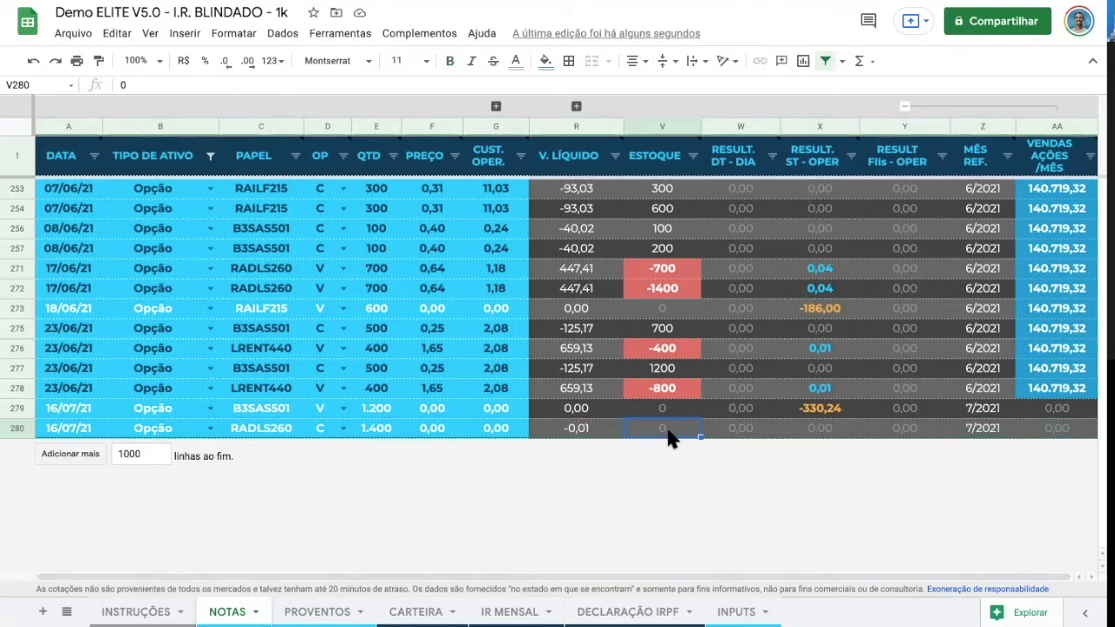
{"action": "left_click", "coordinate": [16, 430]}
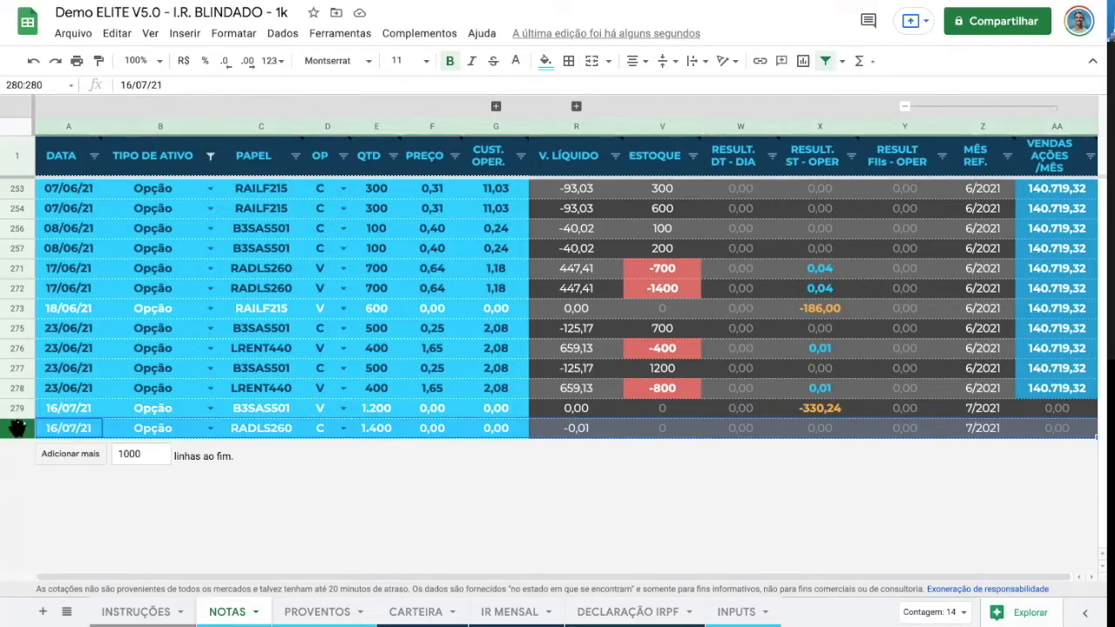
{"action": "left_click_drag", "start_coordinate": [18, 427], "coordinate": [29, 267]}
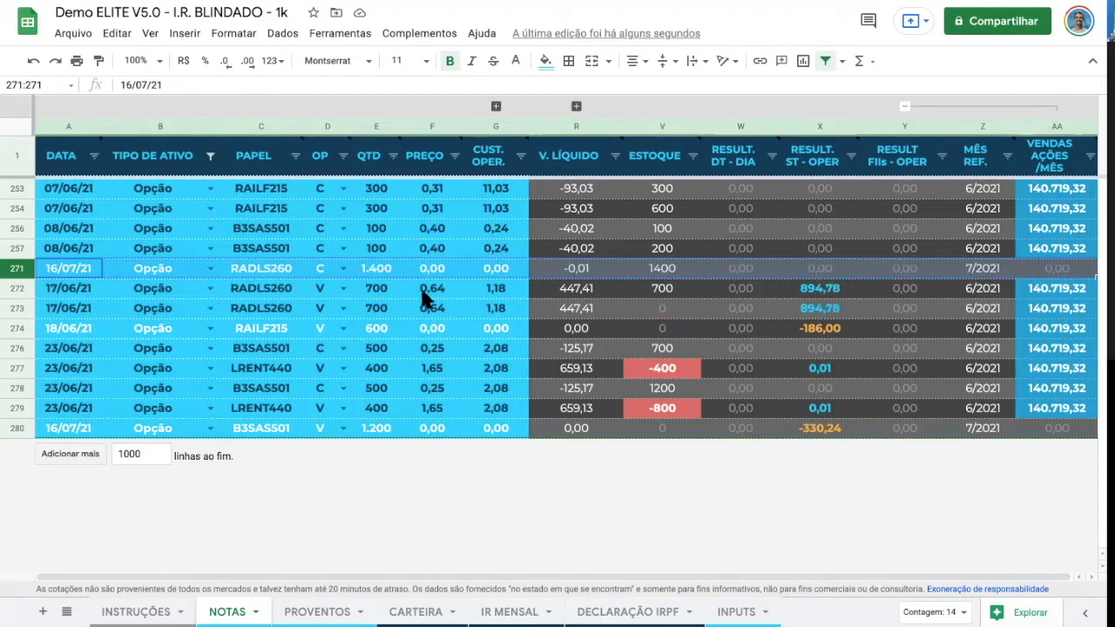
- Check the RADLS260 stock in V273, compare the dates in A271:A273 and examine the sales results in X272:X273
{"action": "left_click", "coordinate": [502, 301]}
{"action": "left_click", "coordinate": [671, 304]}
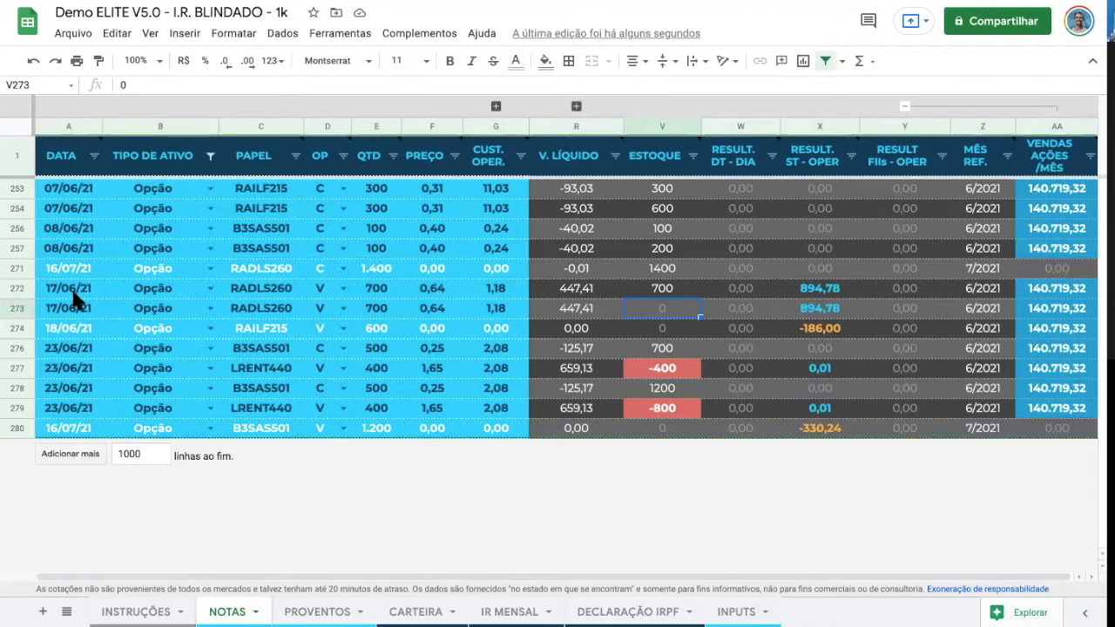
{"action": "left_click_drag", "start_coordinate": [73, 294], "coordinate": [74, 313]}
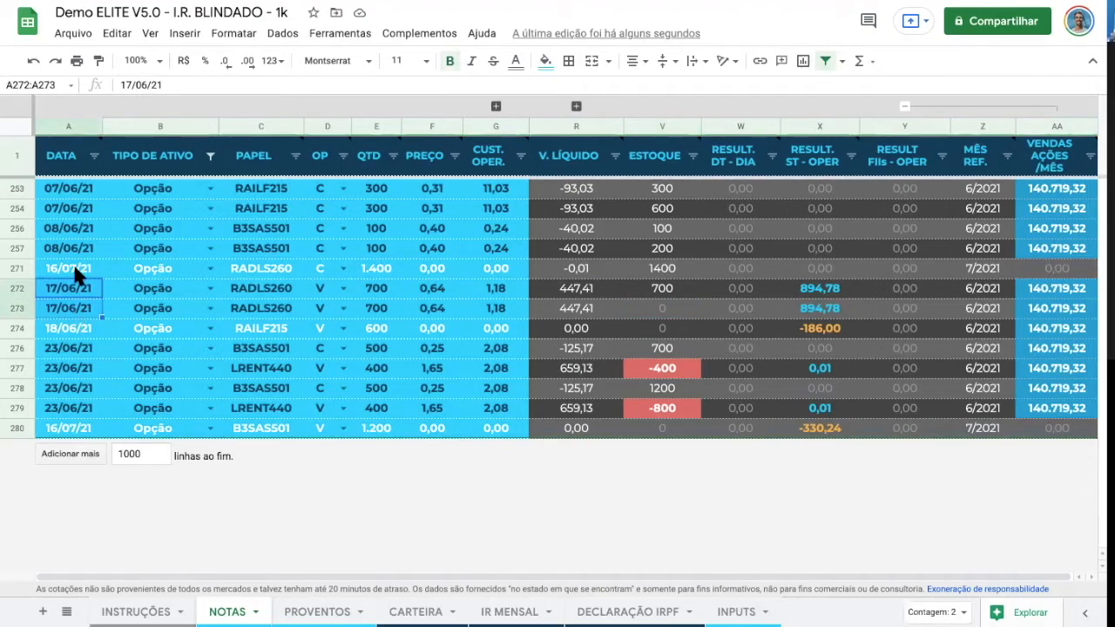
{"action": "left_click", "coordinate": [75, 272]}
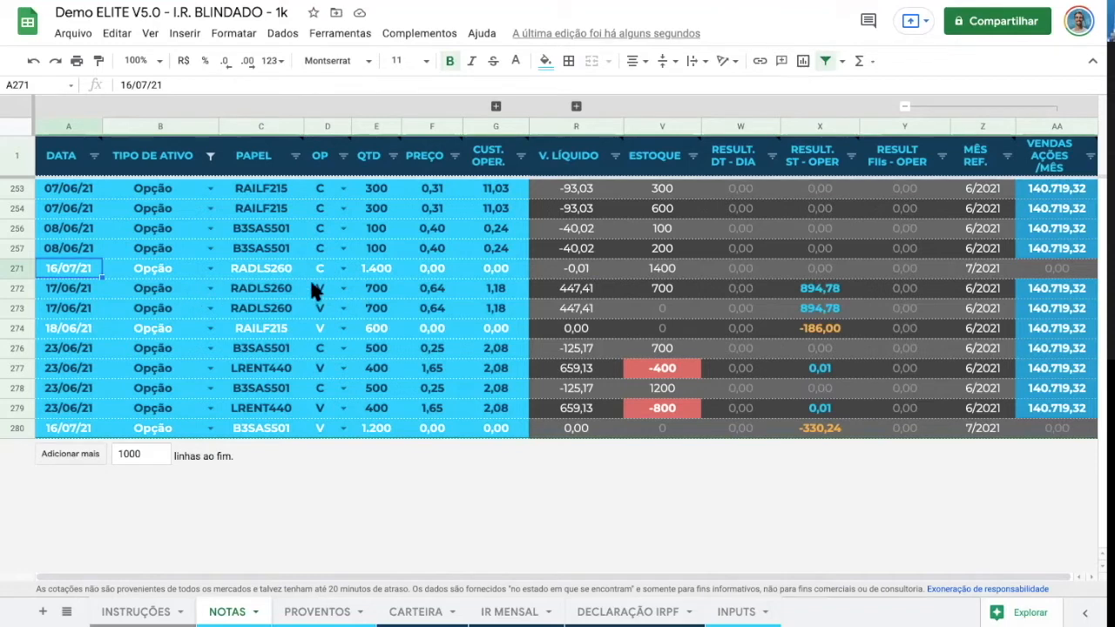
{"action": "left_click", "coordinate": [50, 291]}
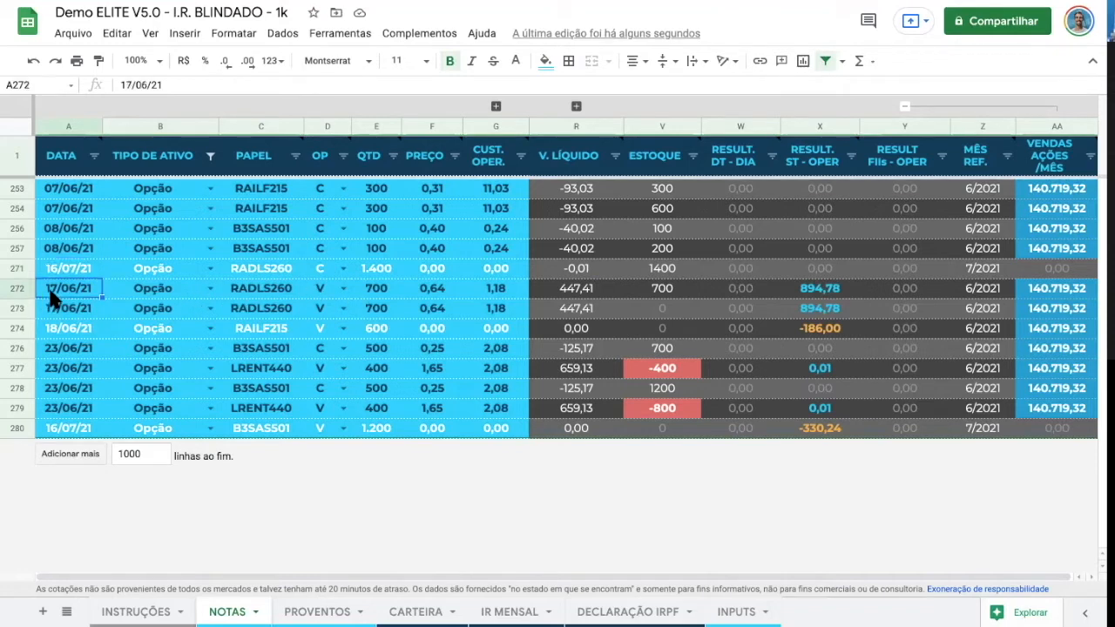
{"action": "left_click", "coordinate": [834, 293]}
{"action": "left_click", "coordinate": [823, 318]}
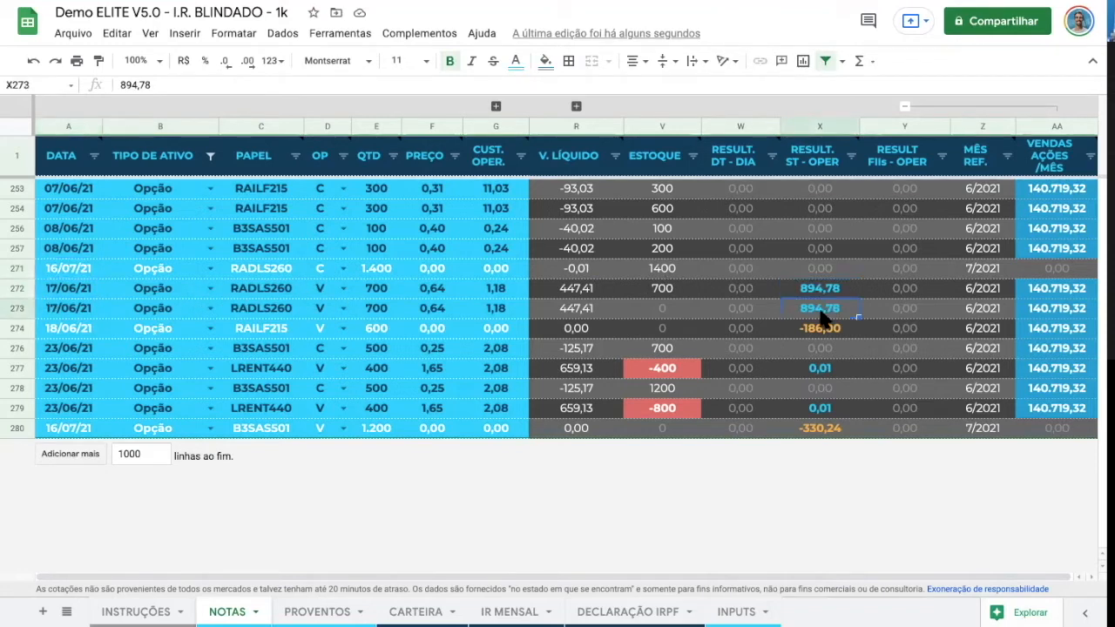
{"action": "left_click", "coordinate": [831, 295], "text": "shift"}
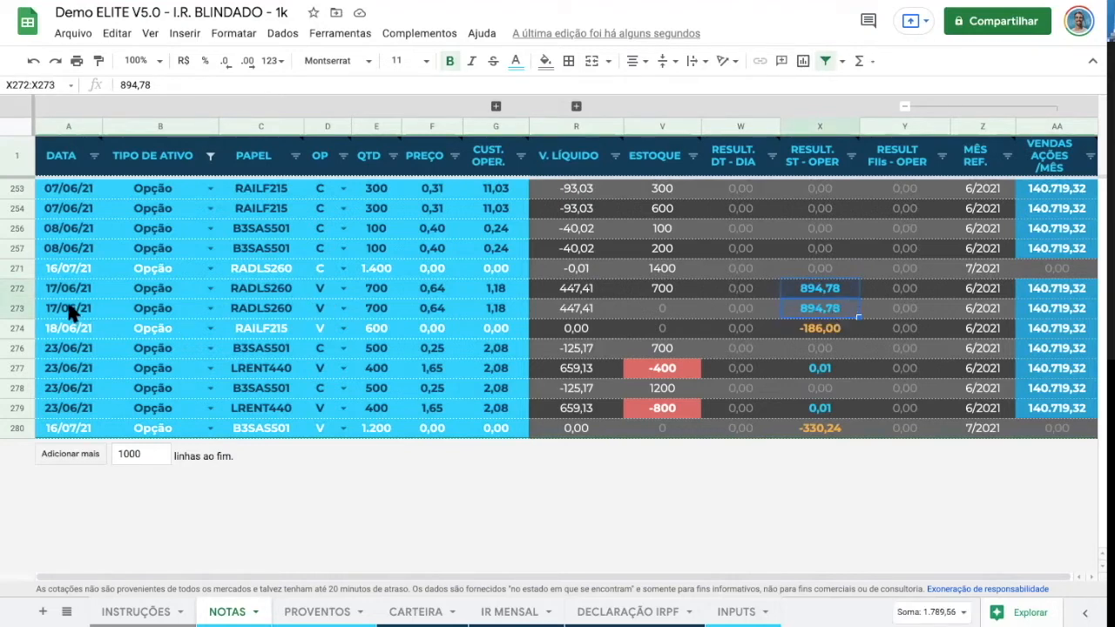
- Check row 272's month reference, result and date, and set the DATA of the RADLS260 purchase in A271 to 17/06/21
{"action": "left_click", "coordinate": [988, 290]}
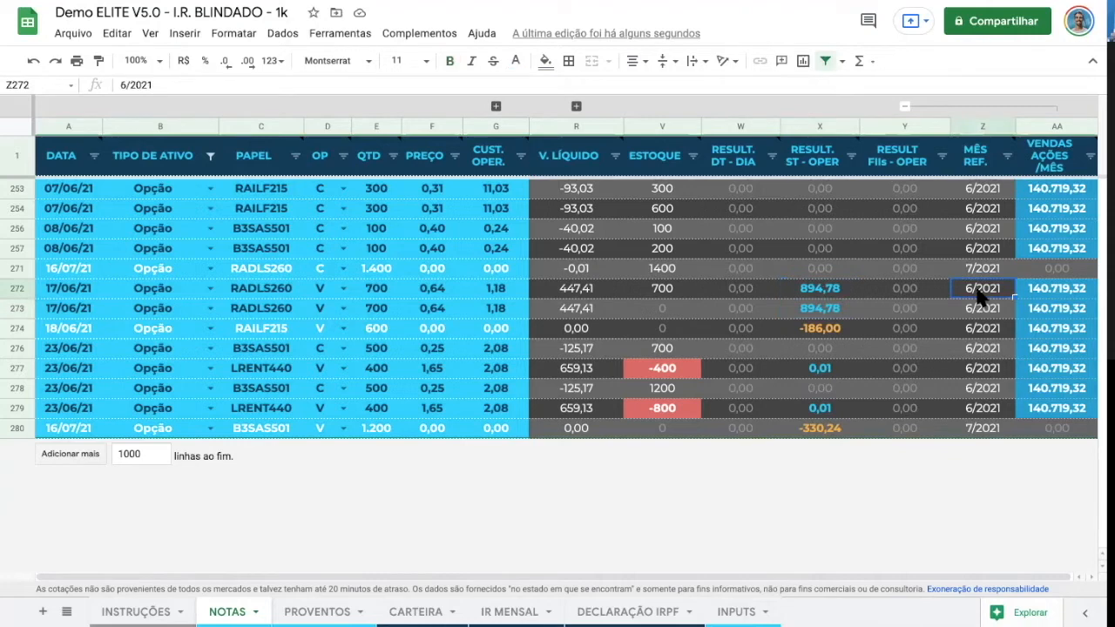
{"action": "left_click", "coordinate": [817, 294]}
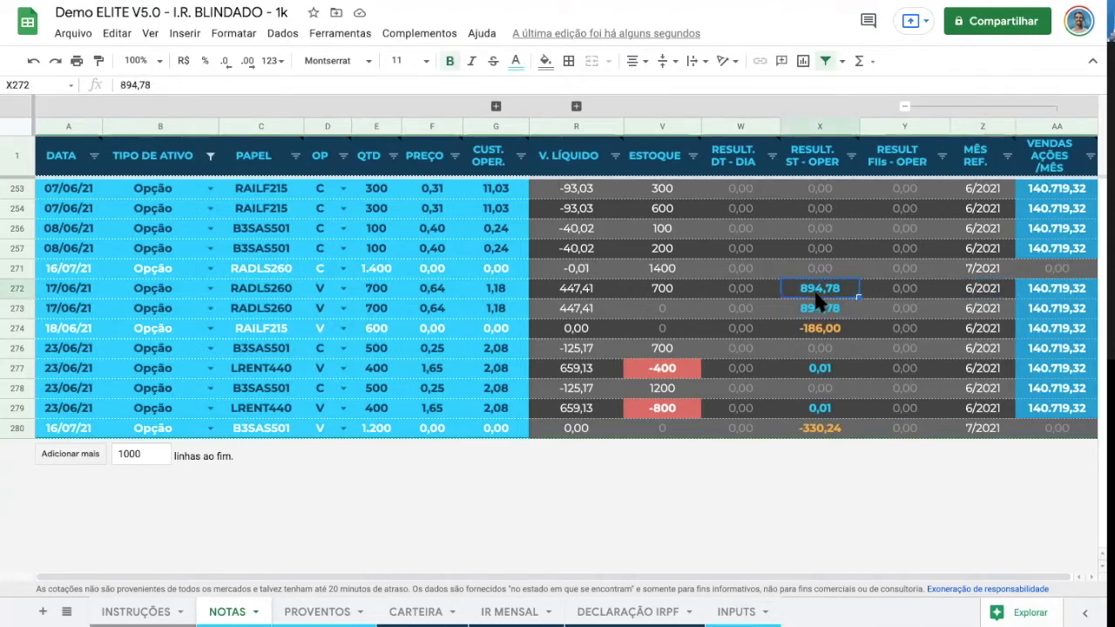
{"action": "key", "text": "Home"}
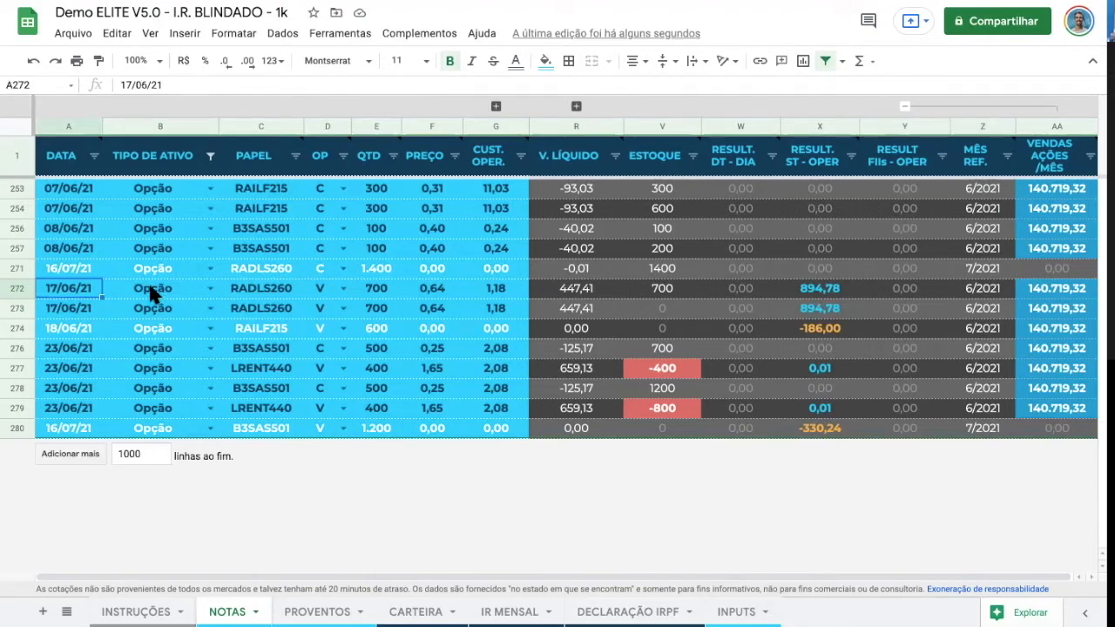
{"action": "key", "text": "Return"}
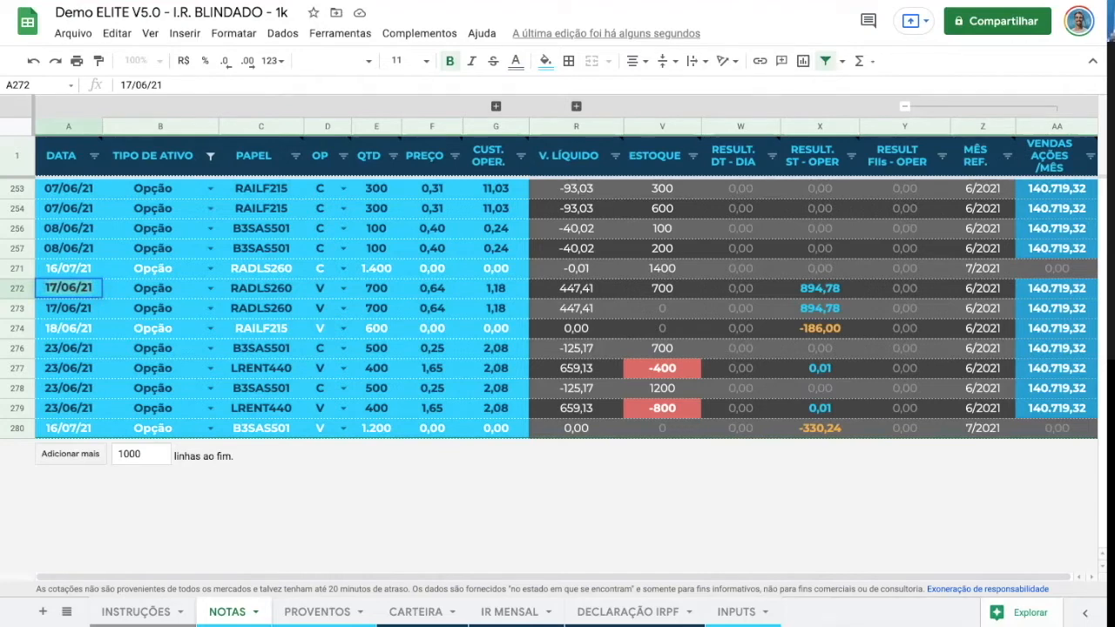
{"action": "key", "text": "Escape"}
{"action": "key", "text": "Up"}
{"action": "key", "text": "Return"}
{"action": "key", "text": "Up"}
{"action": "type", "text": "17/06/21"}
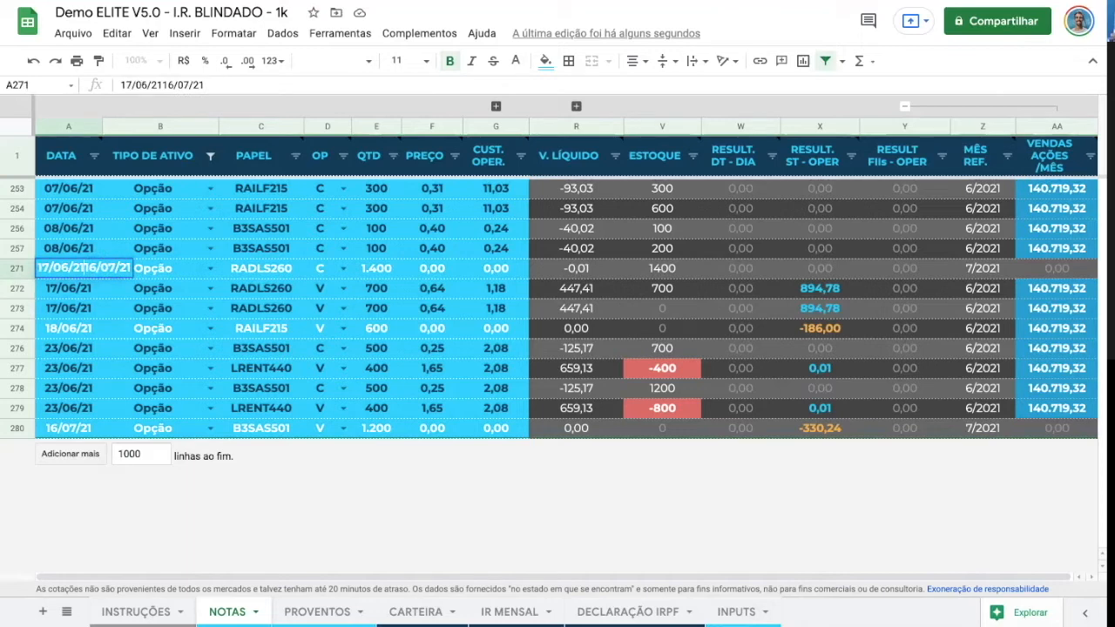
{"action": "key", "text": "Delete"}
{"action": "key", "text": "Delete"}
{"action": "key", "text": "Delete"}
{"action": "key", "text": "Delete"}
{"action": "key", "text": "Delete"}
{"action": "key", "text": "Delete"}
{"action": "key", "text": "Delete"}
{"action": "key", "text": "Delete"}
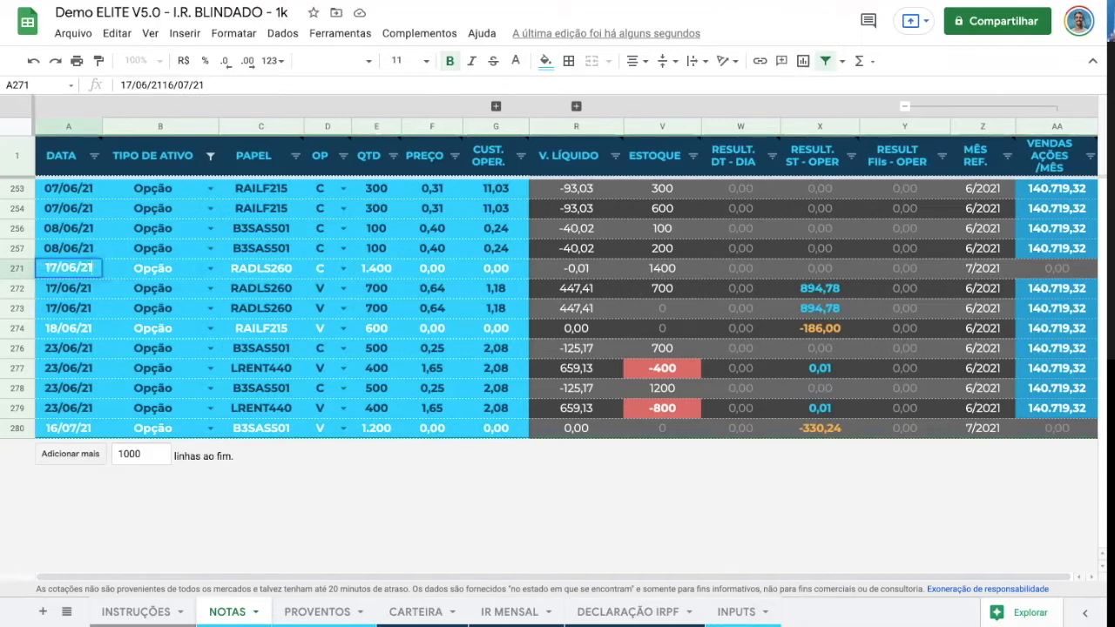
{"action": "key", "text": "Return"}
- Set the DATA of both RADLS260 sales in A272 and A273 to 16/07/21 and check the month reference in Z273
{"action": "type", "text": "16/07/21"}
{"action": "key", "text": "Return"}
{"action": "key", "text": "F2"}
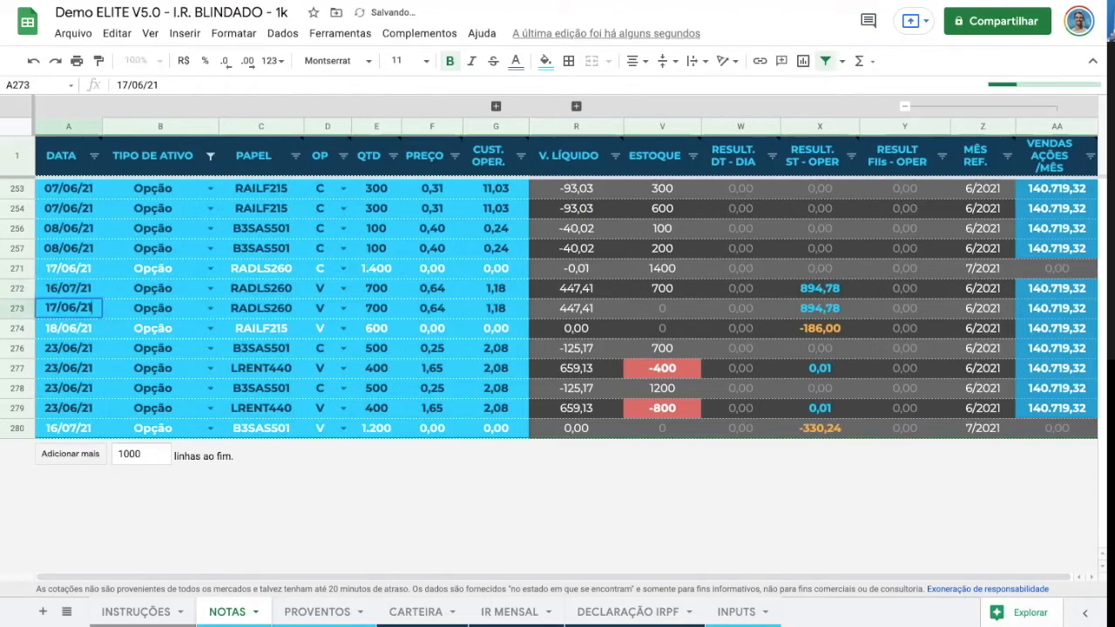
{"action": "type", "text": "16/07/21"}
{"action": "key", "text": "Return"}
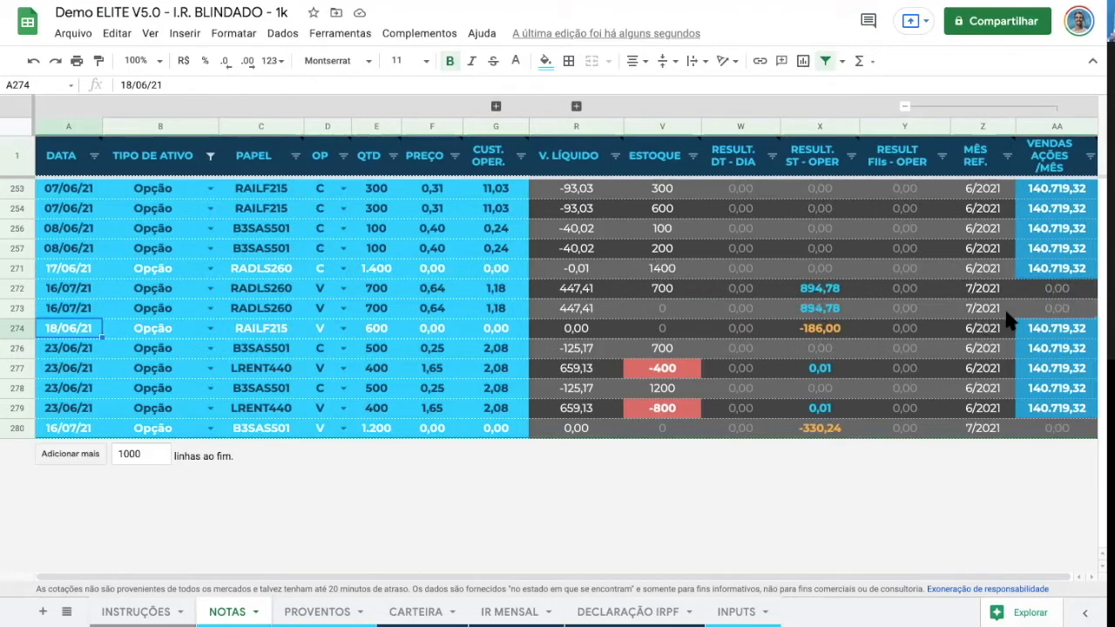
{"action": "left_click", "coordinate": [978, 314]}
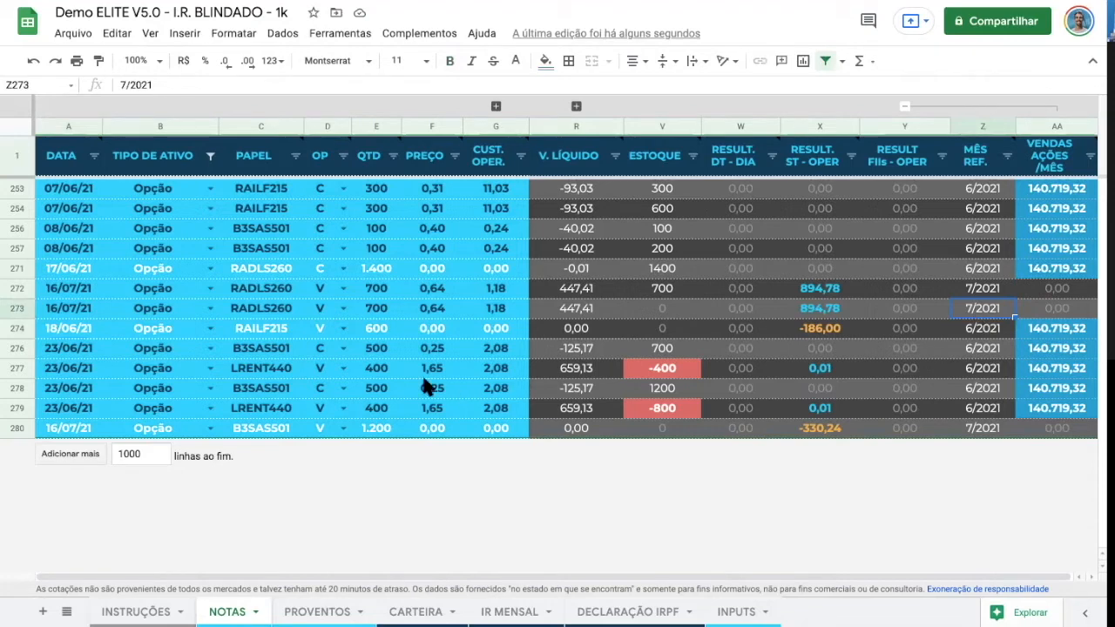
- Copy the LRENT440 ticker from C277, search Google for its expiry date and return to the spreadsheet
{"action": "left_click", "coordinate": [277, 378]}
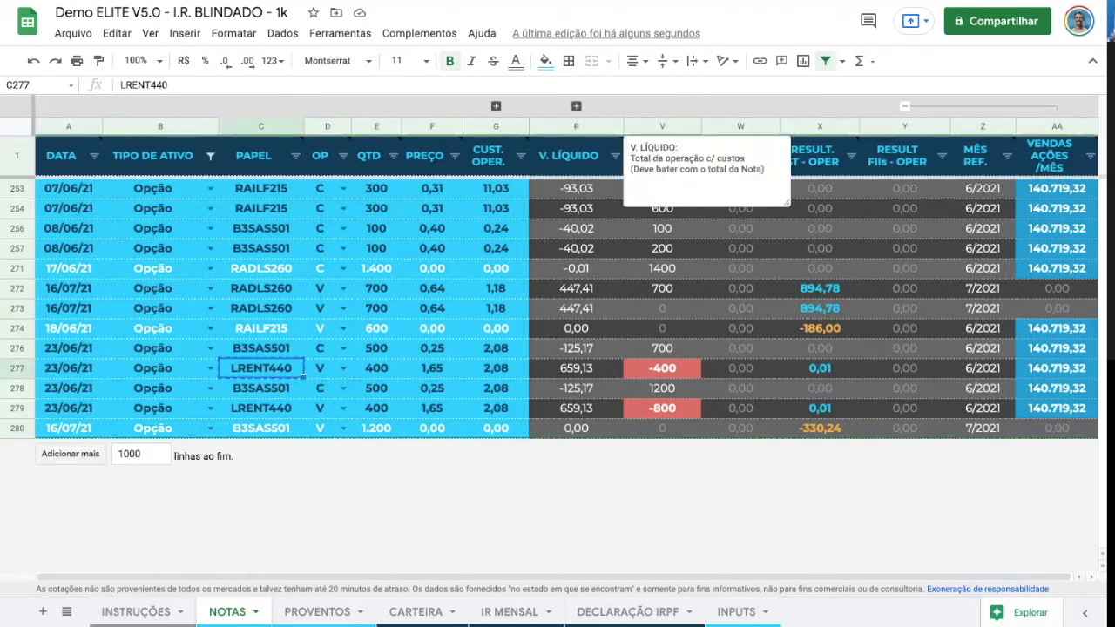
{"action": "key", "text": "ctrl+Tab"}
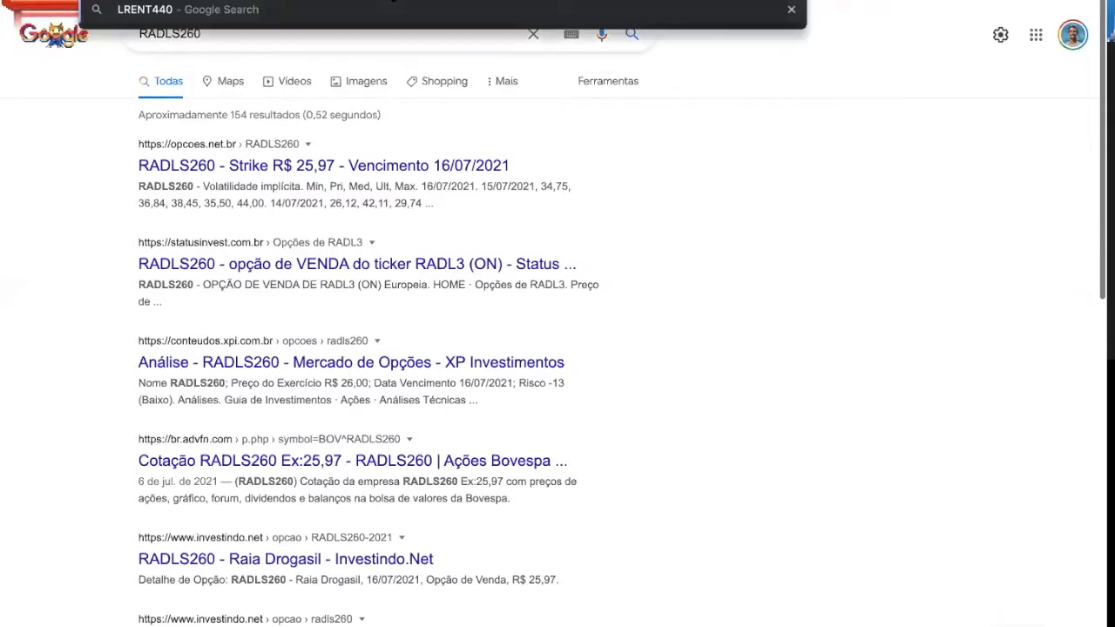
{"action": "key", "text": "ctrl+Tab"}
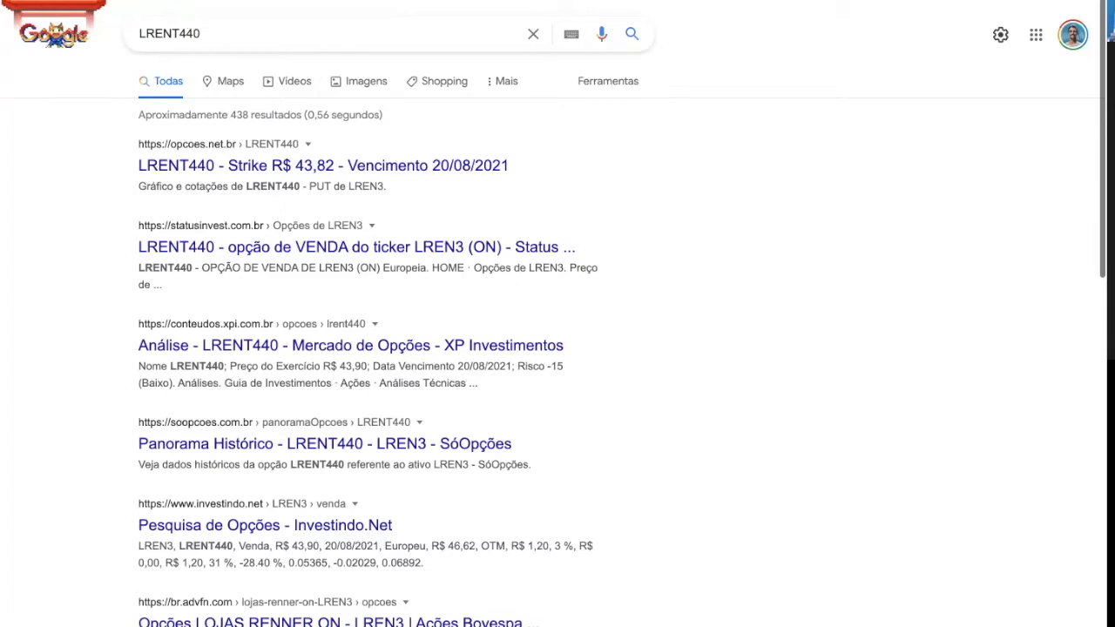
{"action": "key", "text": "super+w"}
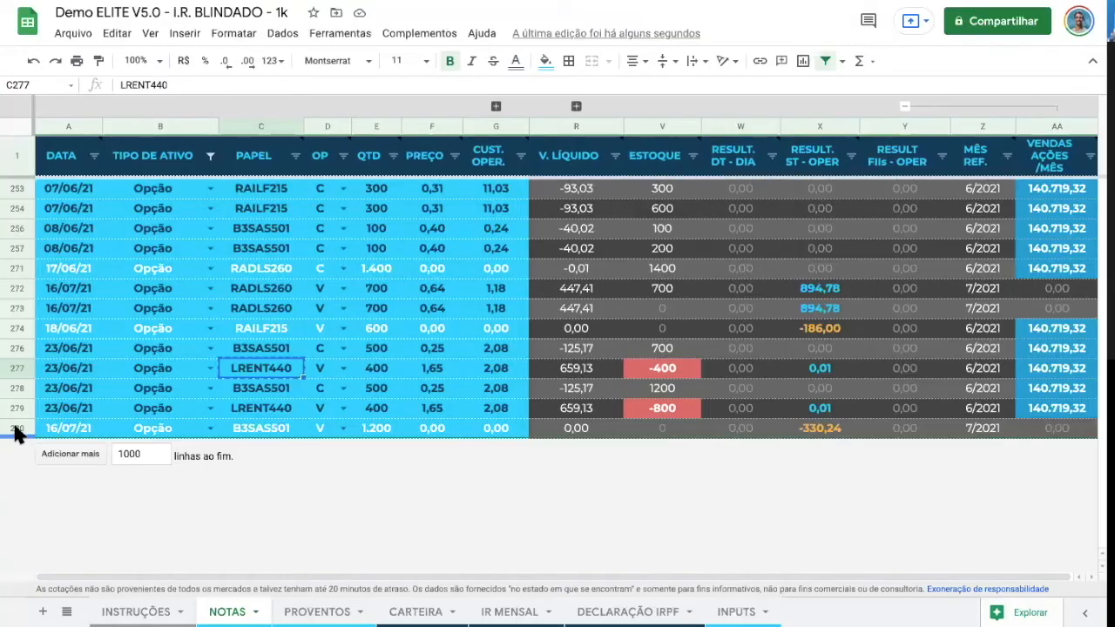
- Insert a row below row 280 and set its DATA to 20/08/21 and its TIPO DE ATIVO to Opção
{"action": "right_click", "coordinate": [17, 427]}
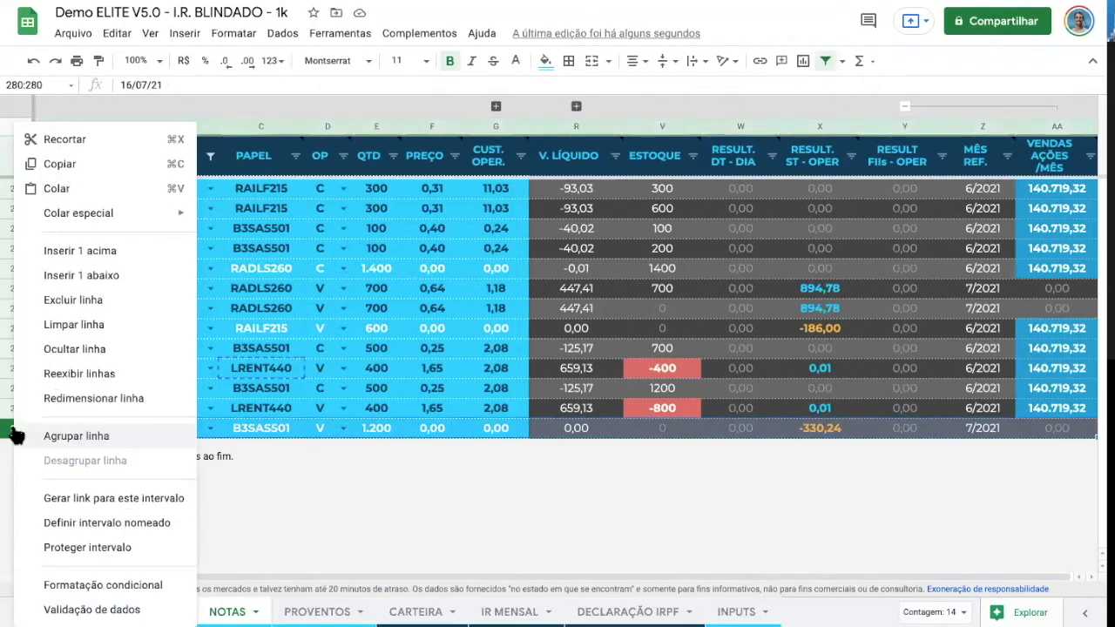
{"action": "left_click", "coordinate": [103, 275]}
{"action": "left_click", "coordinate": [71, 450]}
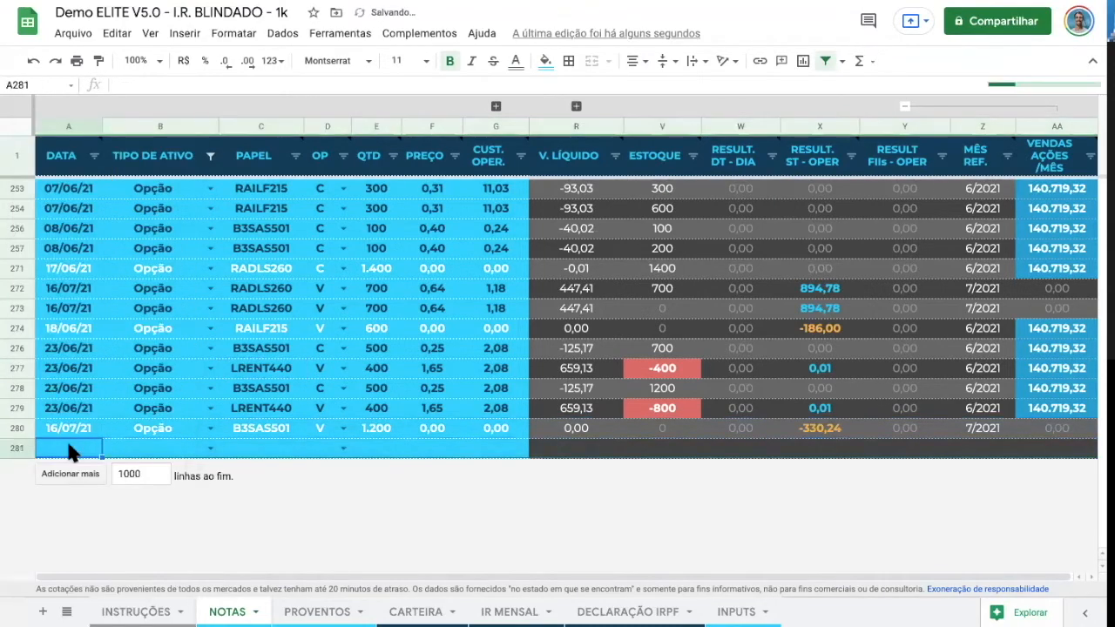
{"action": "type", "text": "20/08/"}
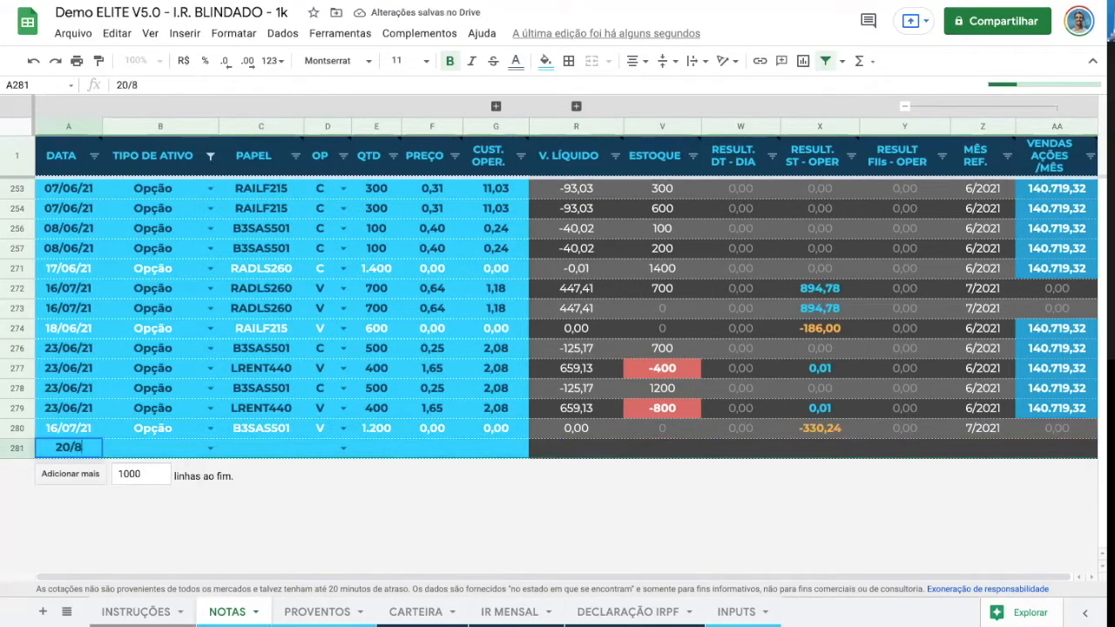
{"action": "type", "text": "21"}
{"action": "key", "text": "Tab"}
{"action": "type", "text": "Op'"}
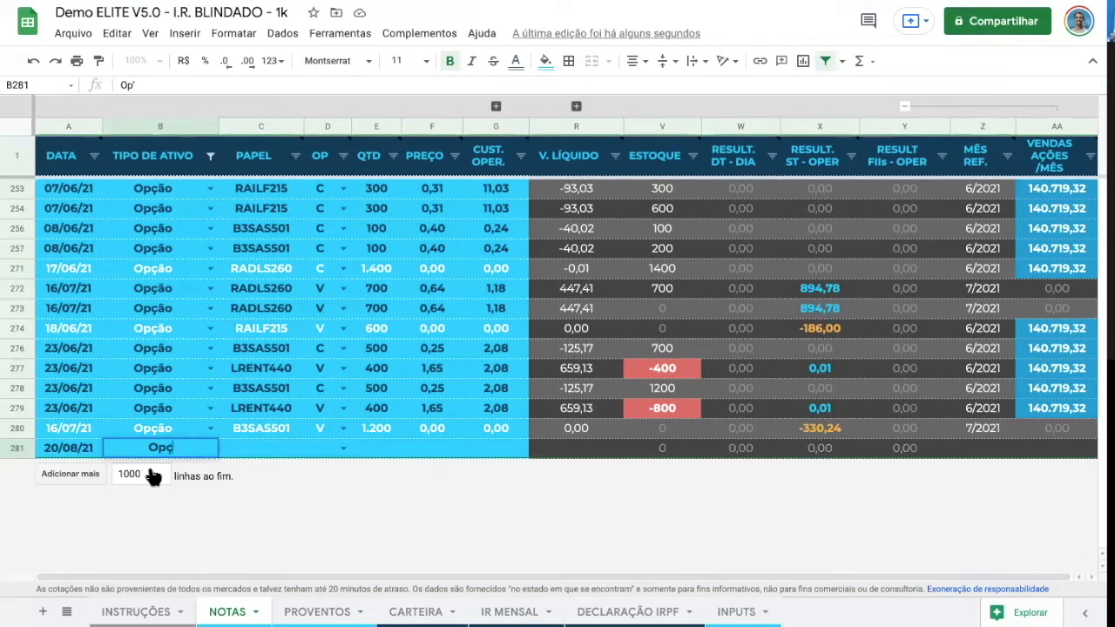
{"action": "type", "text": "ç"}
{"action": "left_click", "coordinate": [187, 469]}
- Copy the LRENT440 ticker from C279 into row 281's PAPEL and set its OP to C
{"action": "left_click", "coordinate": [274, 448]}
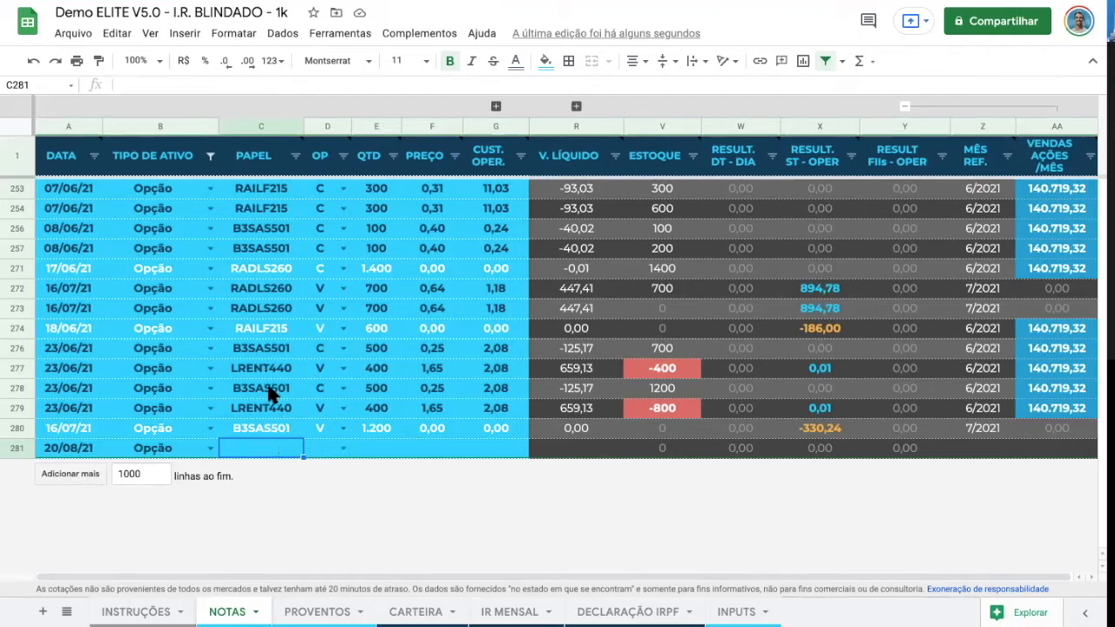
{"action": "left_click", "coordinate": [262, 413]}
{"action": "key", "text": "ctrl+c"}
{"action": "left_click", "coordinate": [267, 453]}
{"action": "key", "text": "ctrl+v"}
{"action": "key", "text": "Tab"}
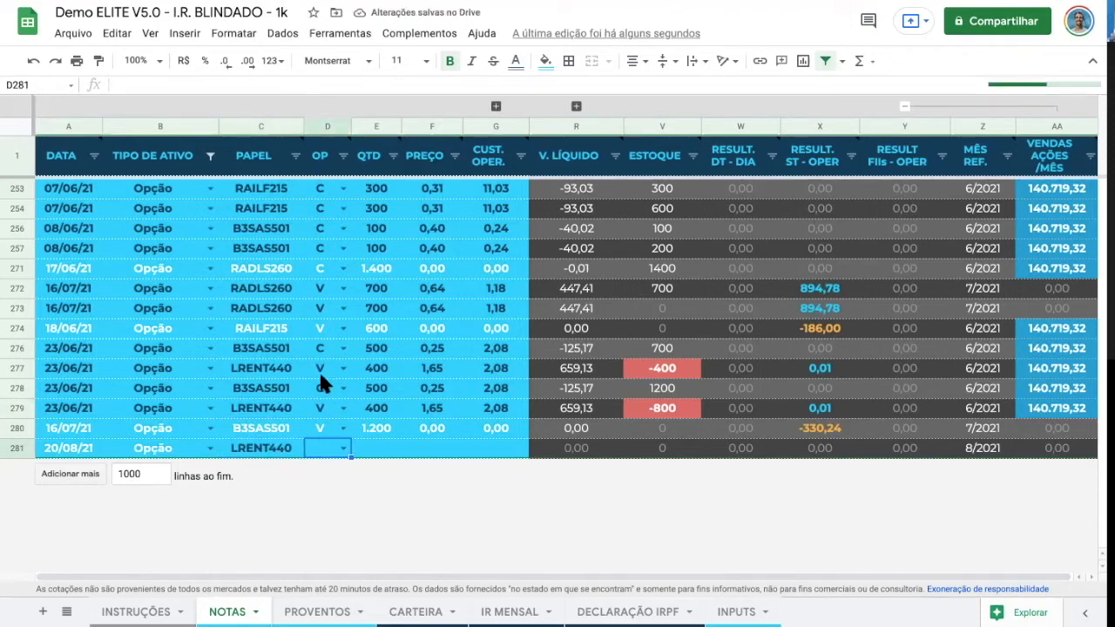
{"action": "type", "text": "C"}
{"action": "key", "text": "Tab"}
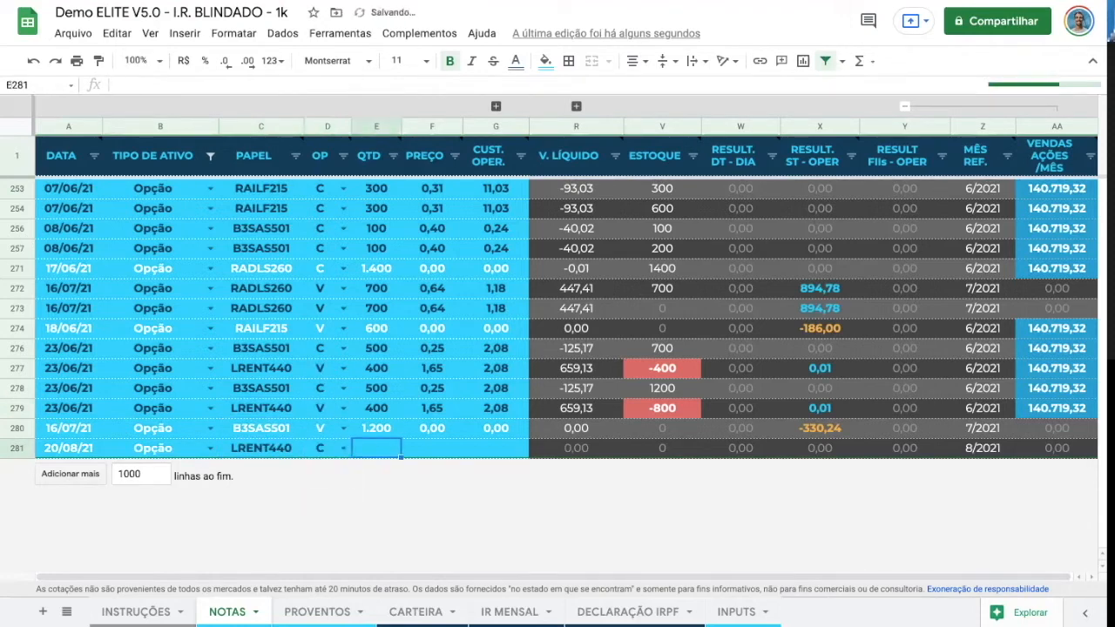
- Set row 281's QTD to 800, based on the LRENT440 stock in V279
{"action": "left_click", "coordinate": [654, 407]}
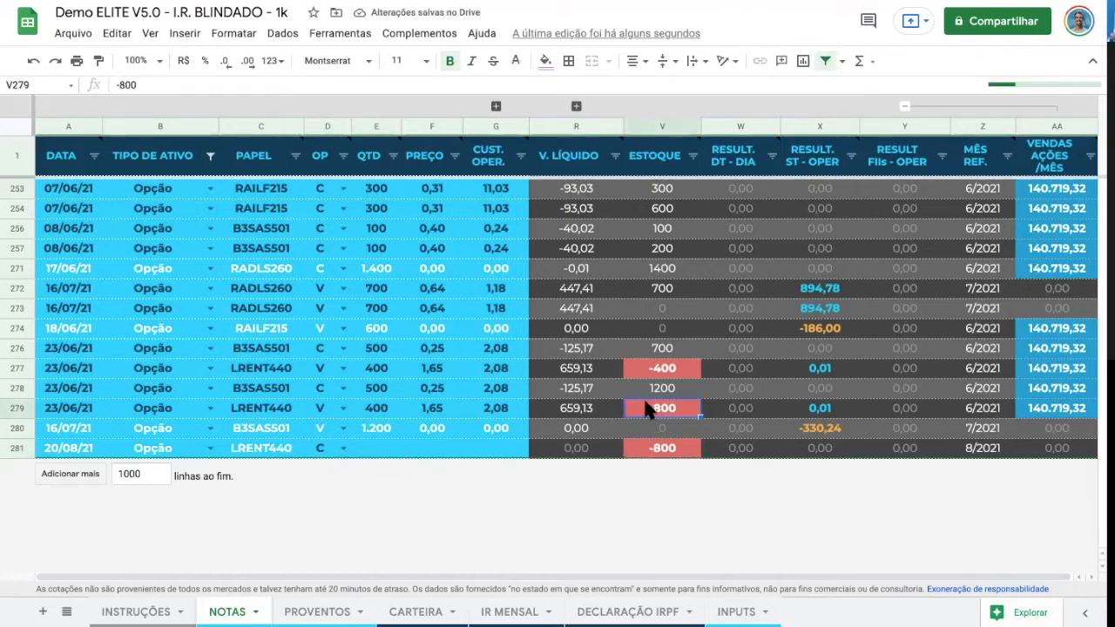
{"action": "left_click", "coordinate": [383, 450]}
{"action": "type", "text": "800"}
{"action": "key", "text": "Tab"}
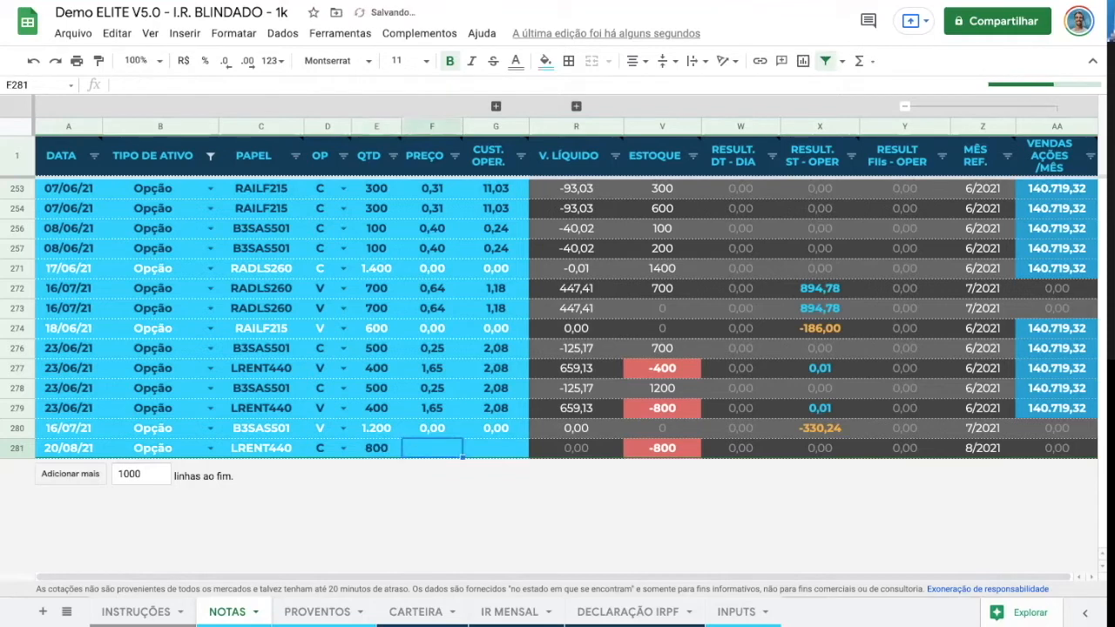
- Set row 281's PREÇO to 0,000001 and its CUST. OPER. to 0, and check the price in F281
{"action": "type", "text": "0,000"}
{"action": "type", "text": "000"}
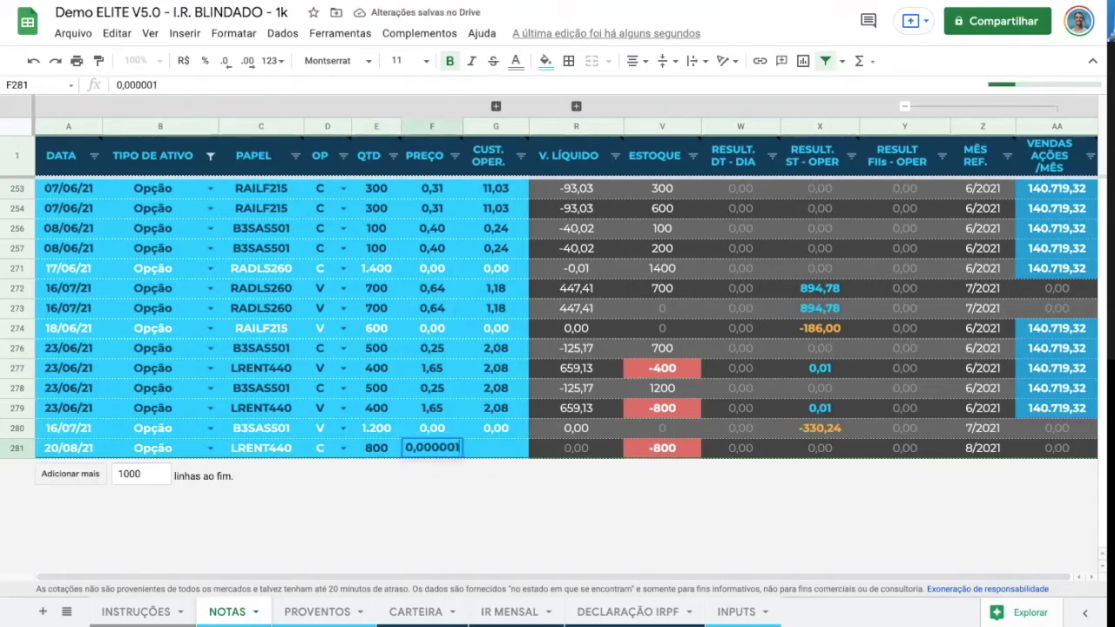
{"action": "key", "text": "Tab"}
{"action": "type", "text": "0"}
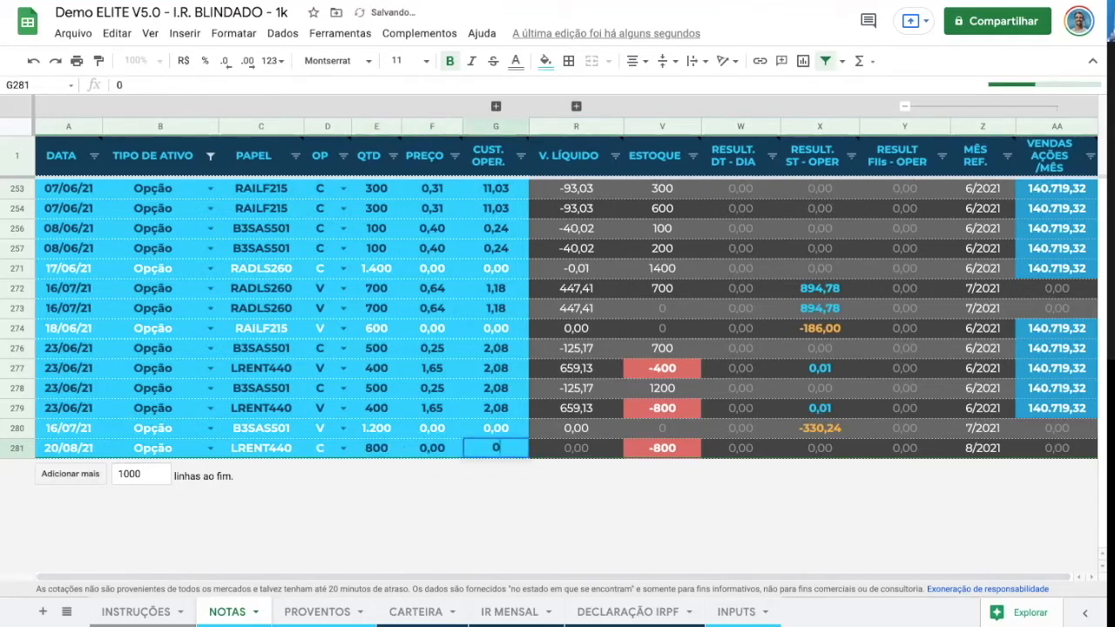
{"action": "key", "text": "Tab"}
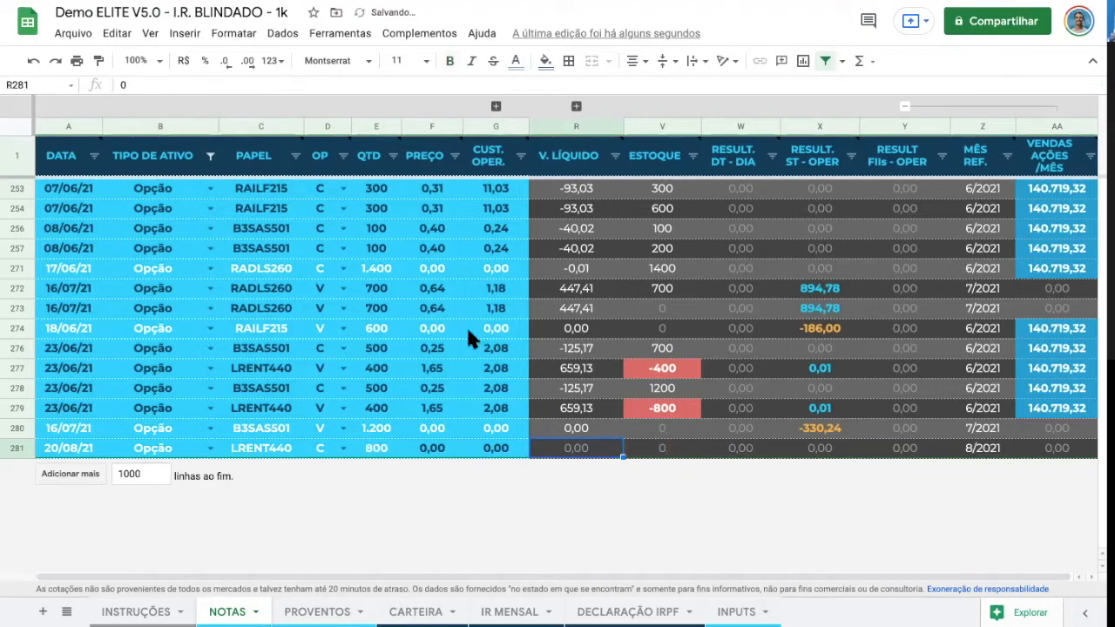
{"action": "left_click", "coordinate": [431, 448]}
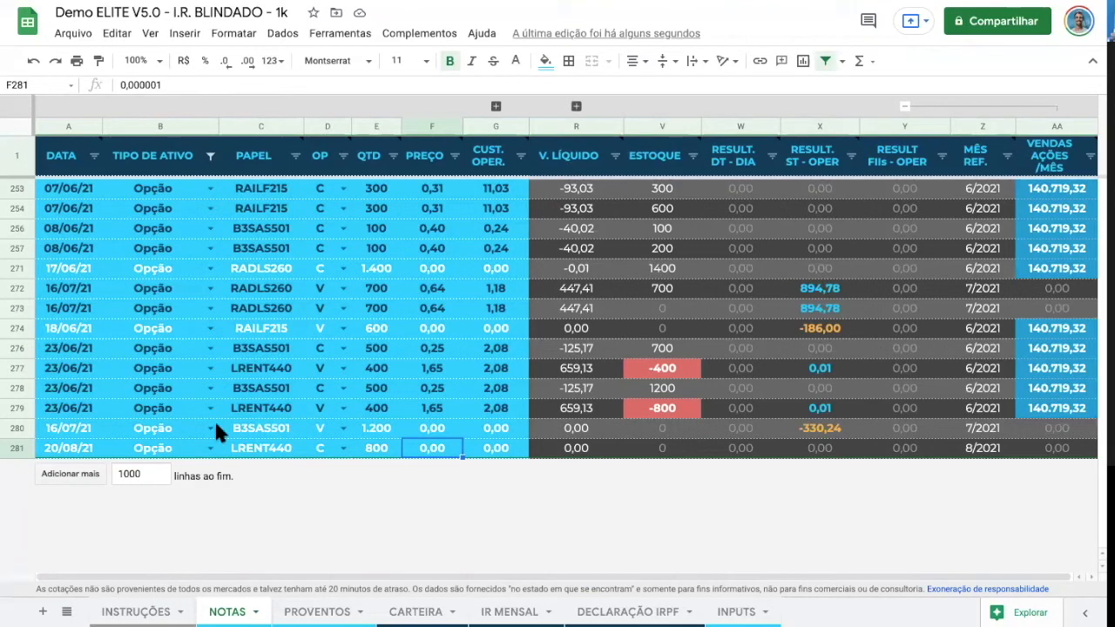
- Move the LRENT440 purchase row 281 above the first LRENT440 sale in row 277 and compare the dates in A277 and A278
{"action": "left_click", "coordinate": [15, 447]}
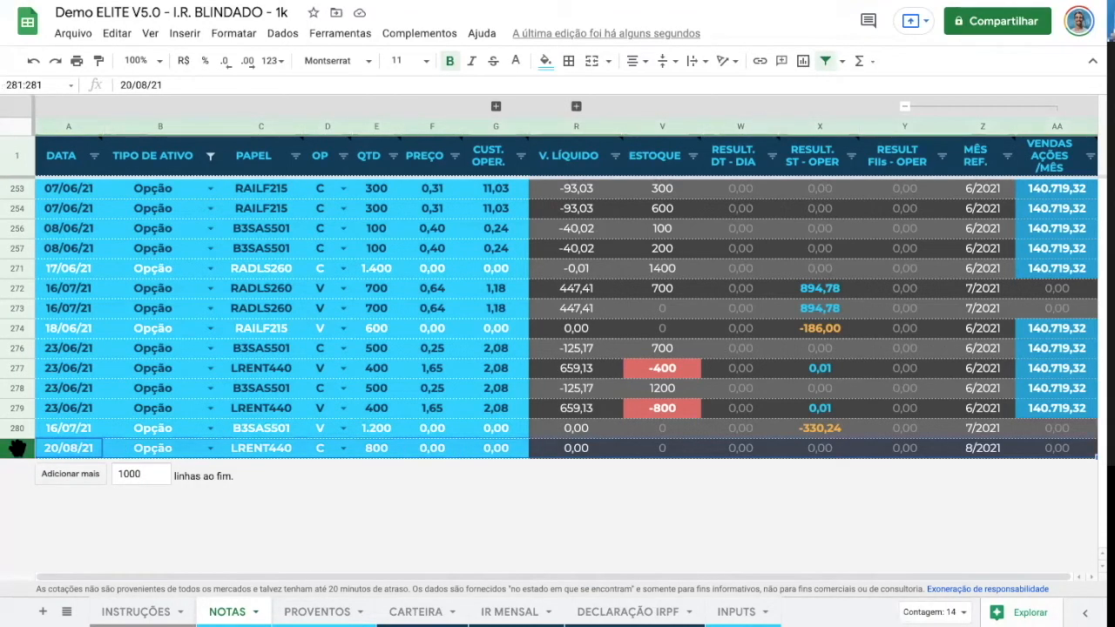
{"action": "left_click_drag", "start_coordinate": [16, 448], "coordinate": [17, 366]}
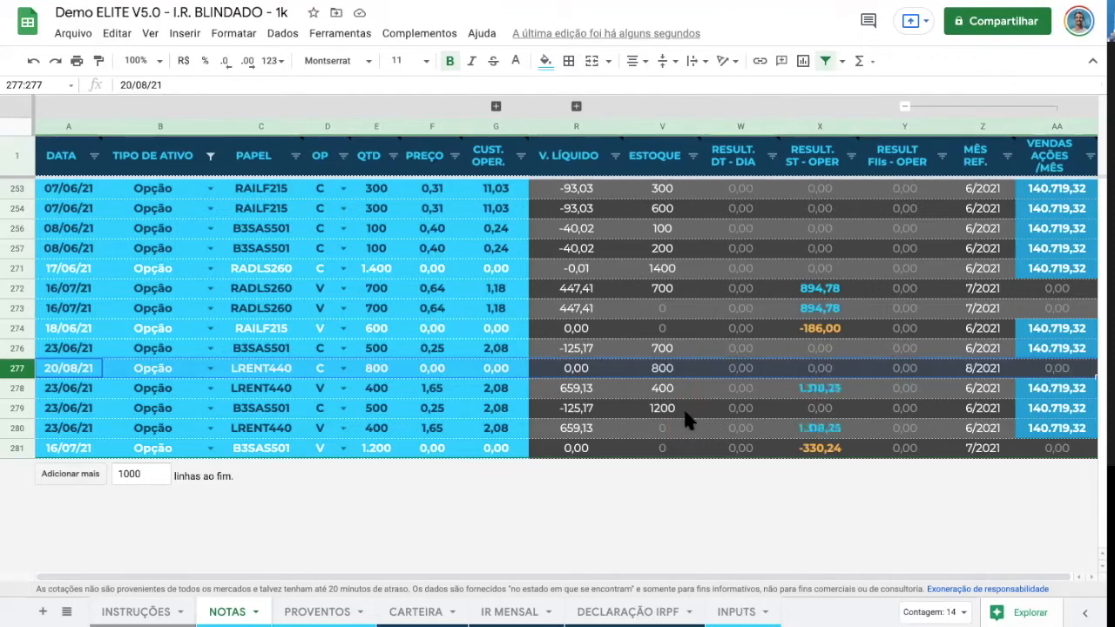
{"action": "left_click", "coordinate": [70, 369]}
{"action": "left_click", "coordinate": [69, 388]}
{"action": "left_click", "coordinate": [70, 367]}
{"action": "left_click", "coordinate": [69, 388]}
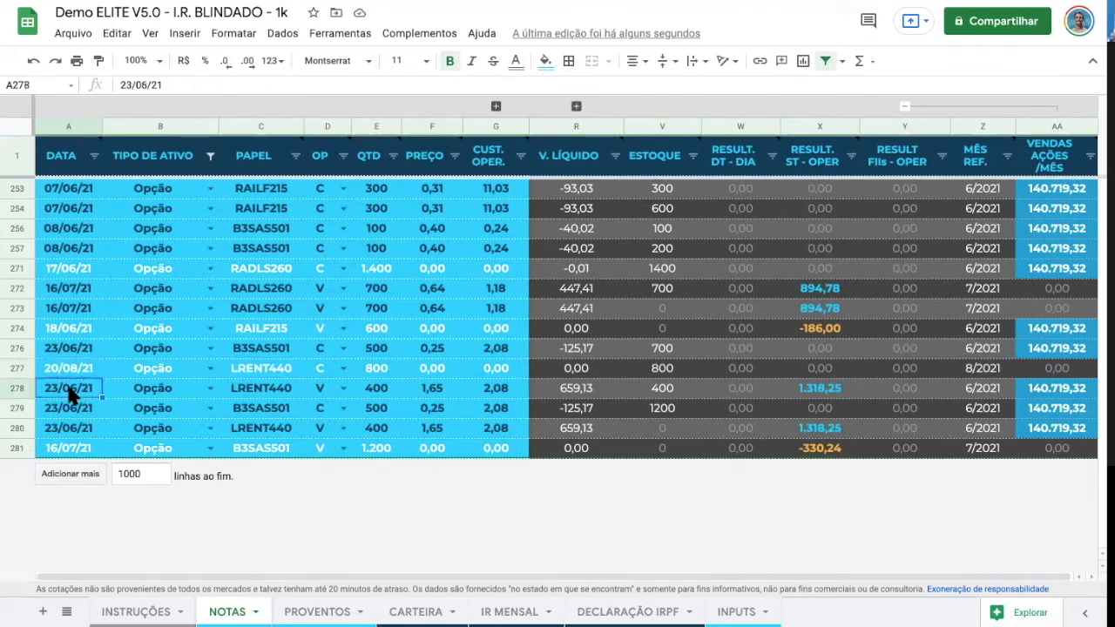
- Filter the PAPEL column to show only the LRENT440 rows
{"action": "left_click", "coordinate": [269, 368]}
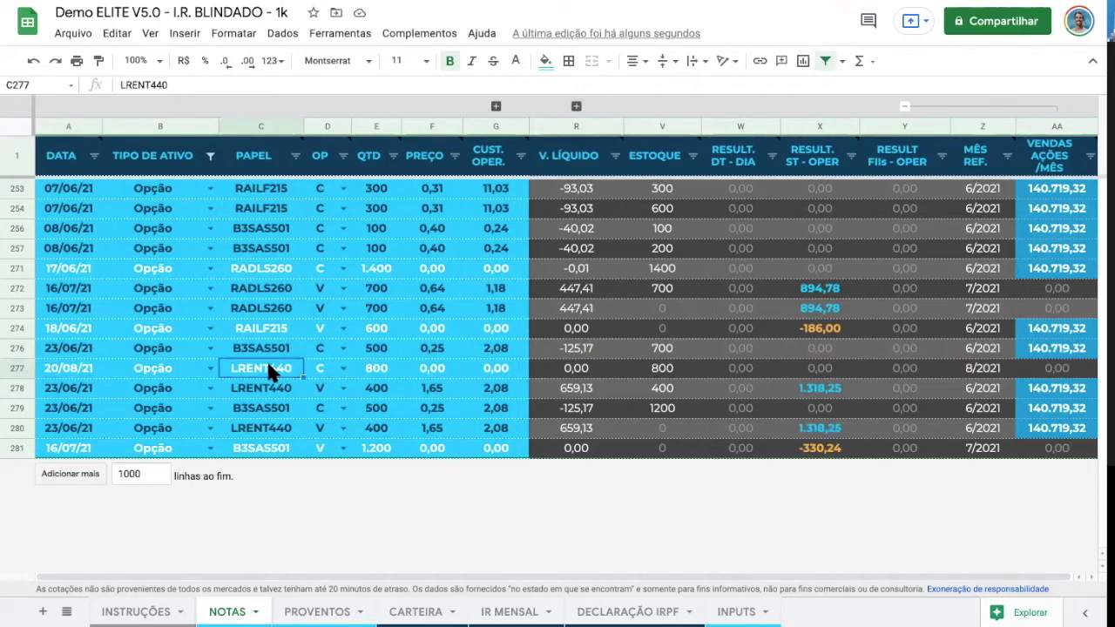
{"action": "left_click", "coordinate": [295, 155]}
{"action": "left_click", "coordinate": [178, 348]}
{"action": "left_click", "coordinate": [180, 378]}
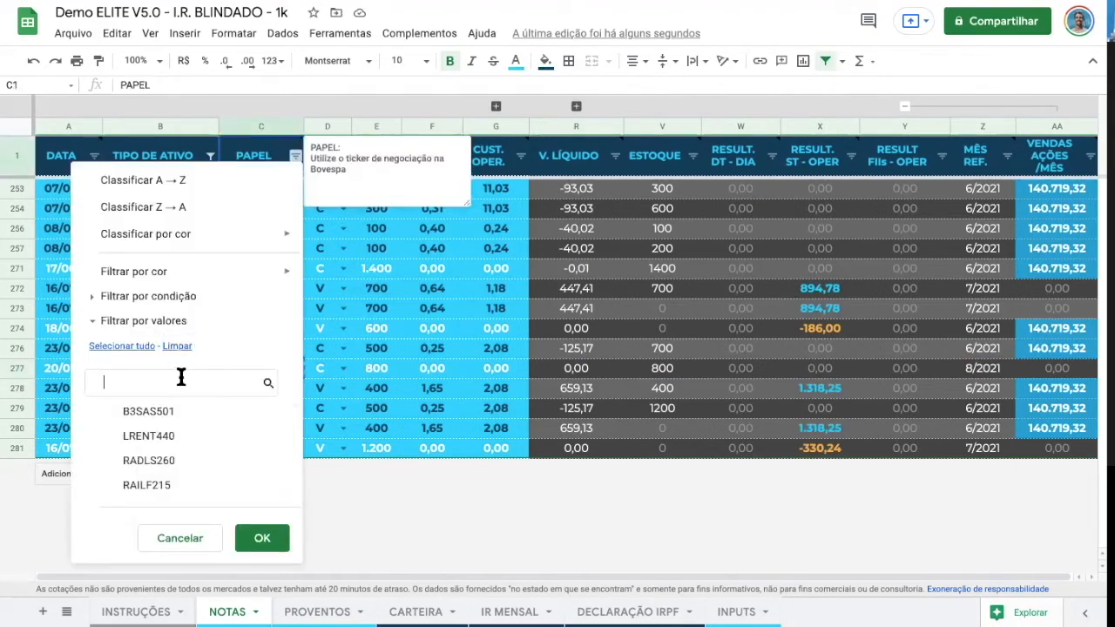
{"action": "type", "text": "LRENT440"}
{"action": "left_click", "coordinate": [155, 414]}
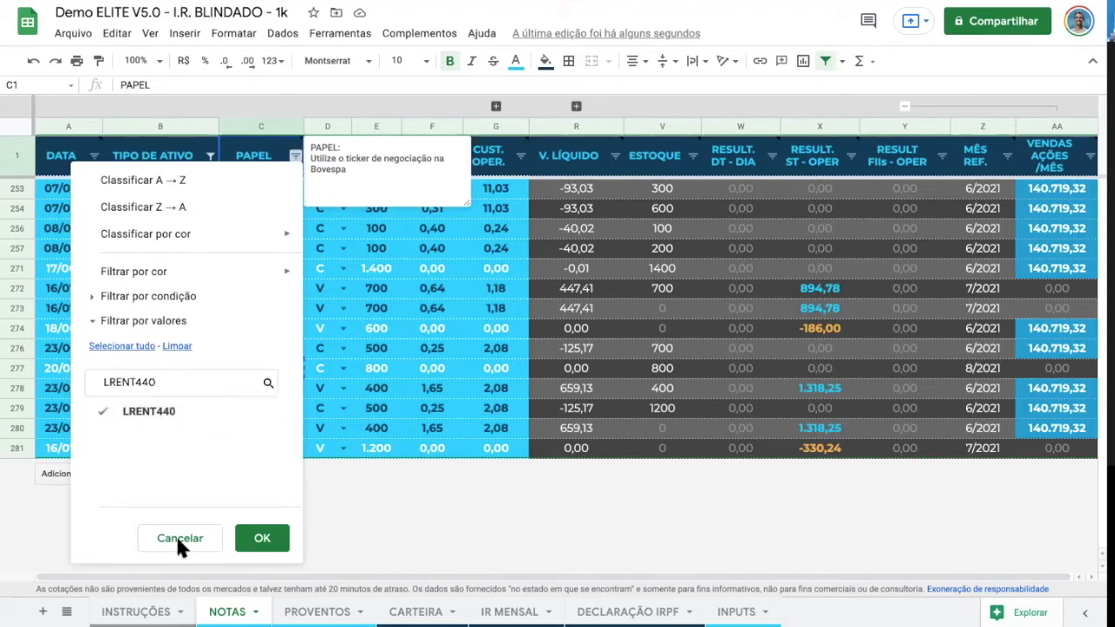
{"action": "left_click", "coordinate": [261, 538]}
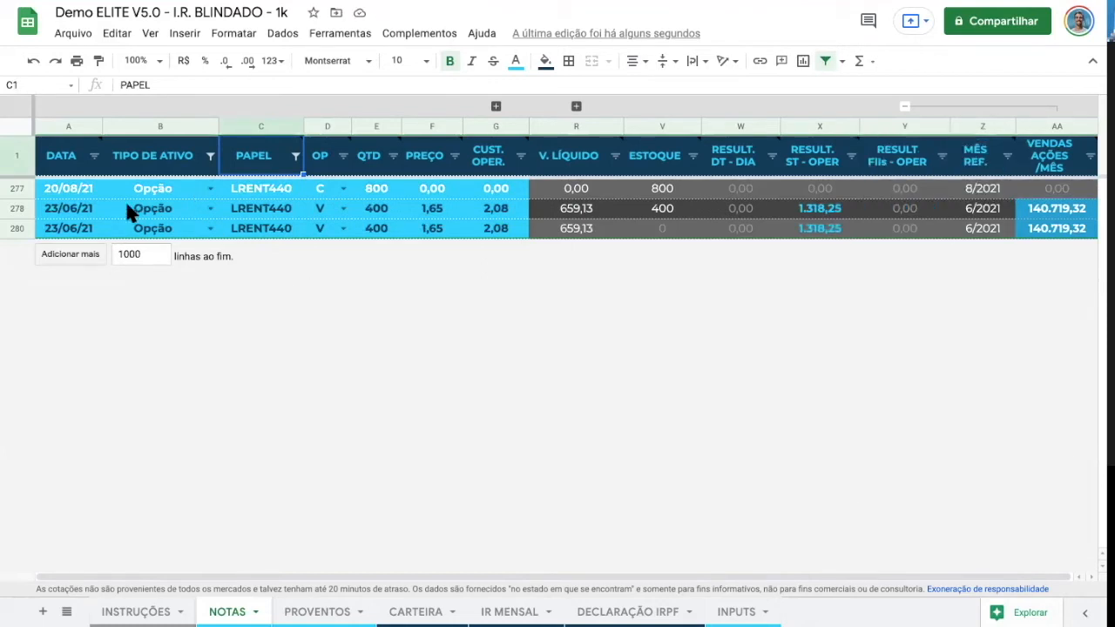
- Compare the LRENT440 purchase and sale dates in A277 and A278, and set the purchase date in A277 to 23/06/21
{"action": "left_click", "coordinate": [81, 188]}
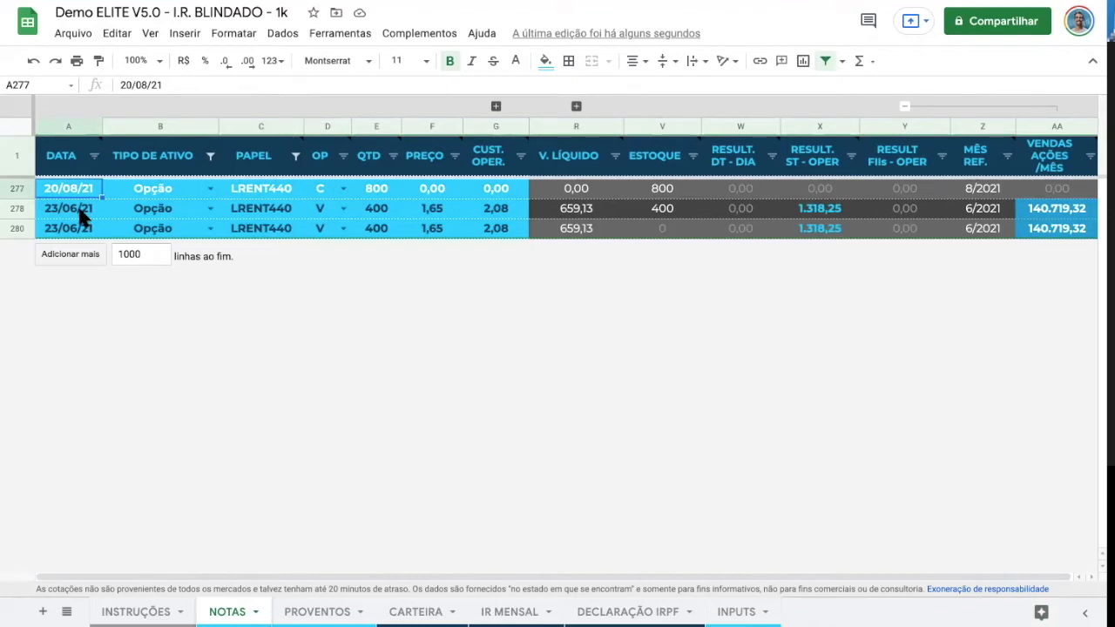
{"action": "left_click", "coordinate": [79, 212]}
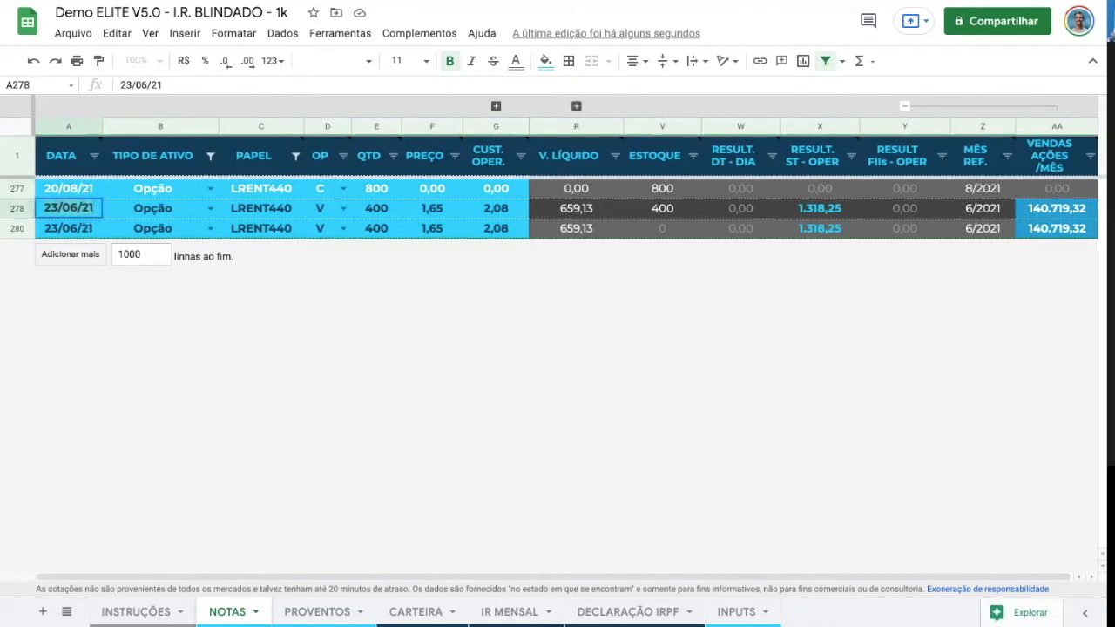
{"action": "double_click", "coordinate": [69, 188]}
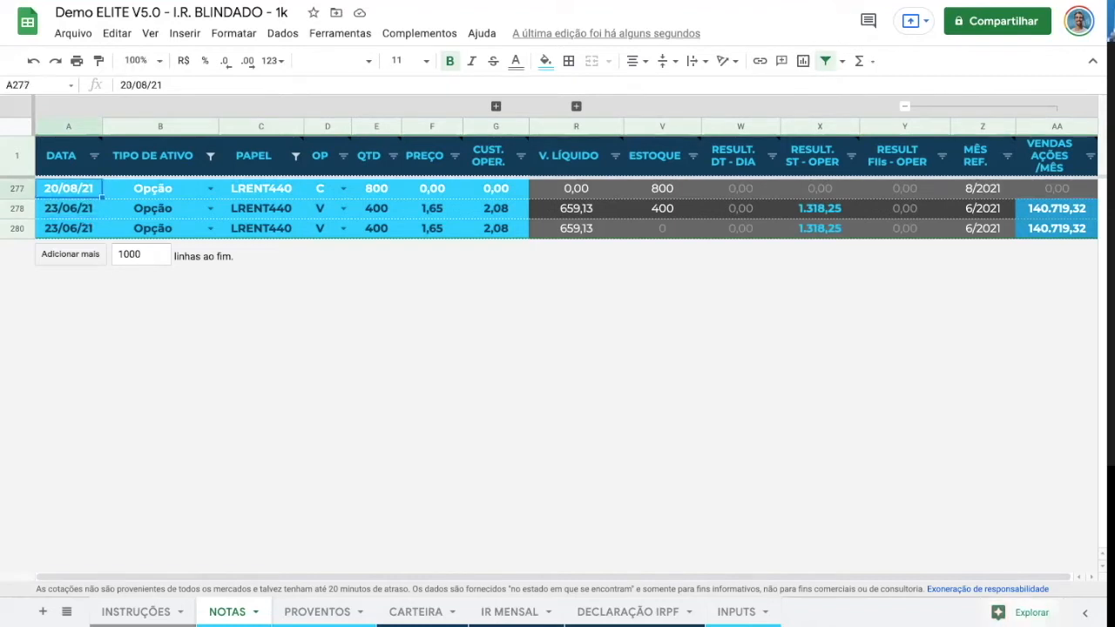
{"action": "type", "text": "23/06/21"}
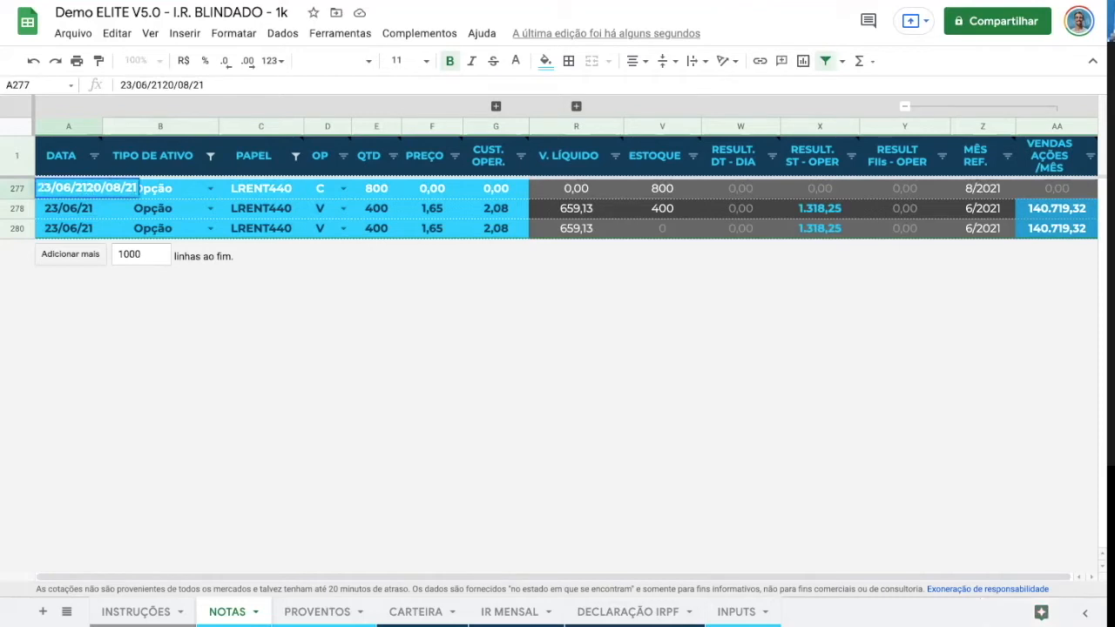
{"action": "key", "text": "BackSpace"}
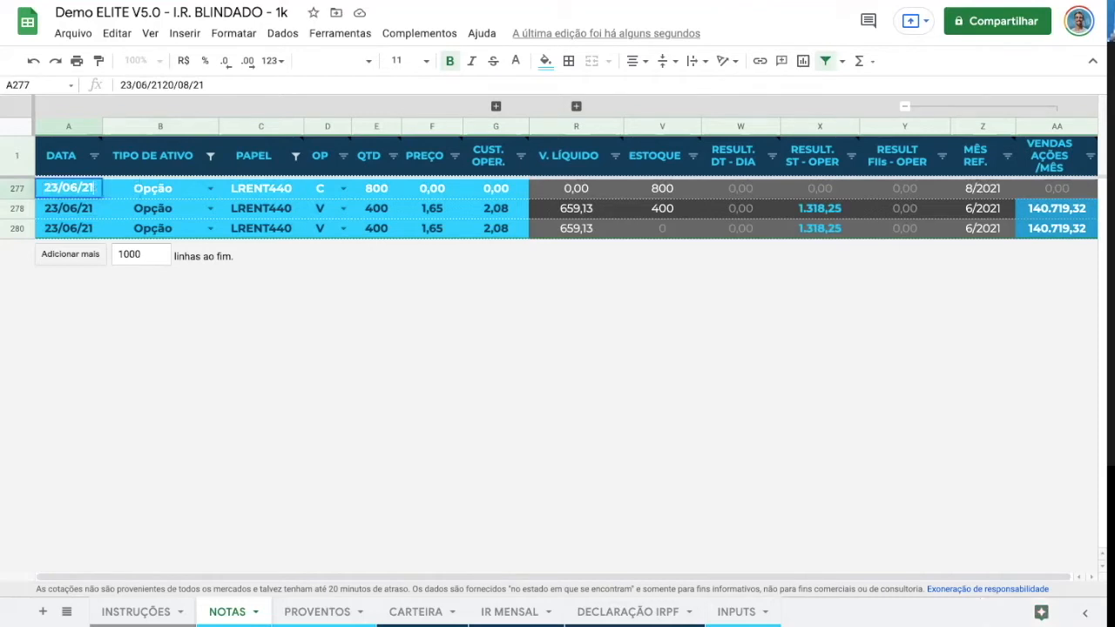
{"action": "key", "text": "Return"}
- Set the dates of both LRENT440 sales, in A278 and A280, to 20/08/21
{"action": "type", "text": "20/08/21"}
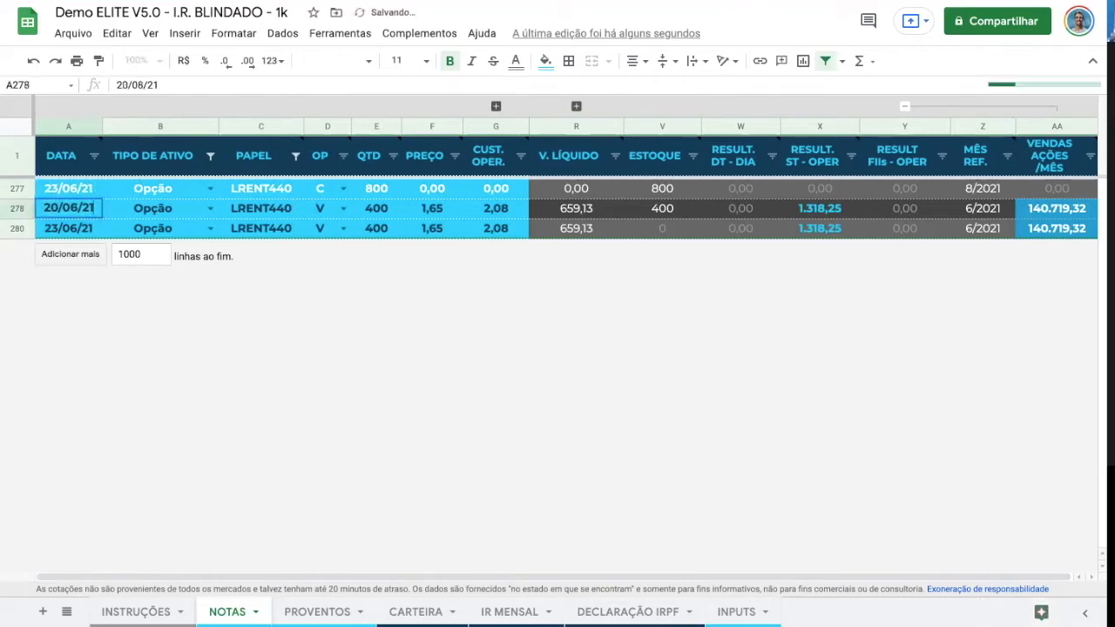
{"action": "key", "text": "Return"}
{"action": "type", "text": "20/08/21"}
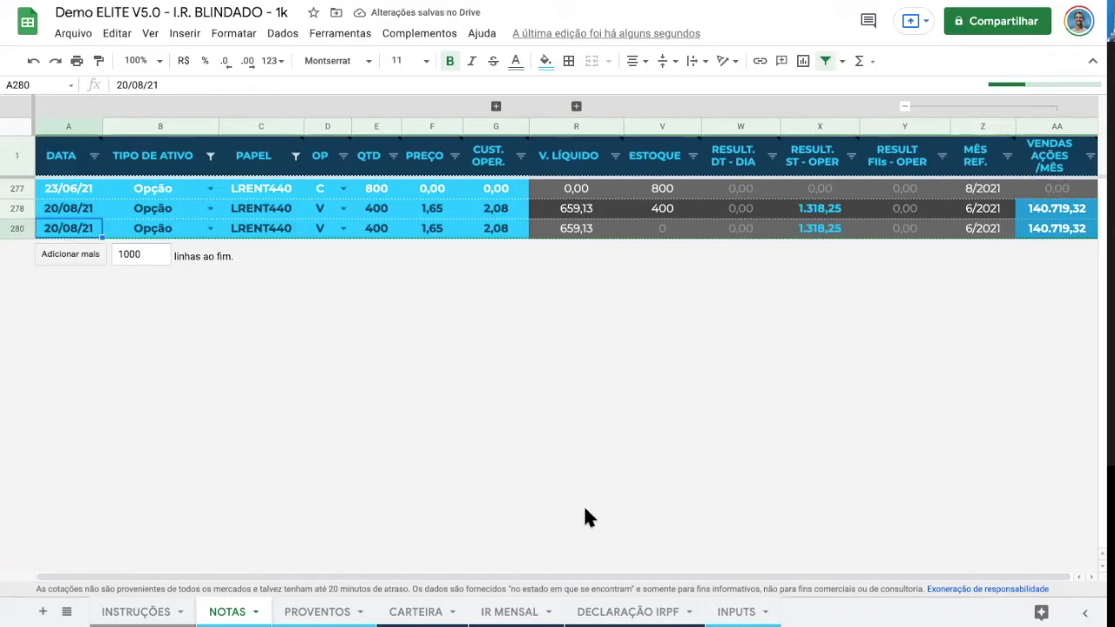
- Check the reference month and swing trade result of the two LRENT440 sales in rows 278 and 280
{"action": "left_click", "coordinate": [985, 213]}
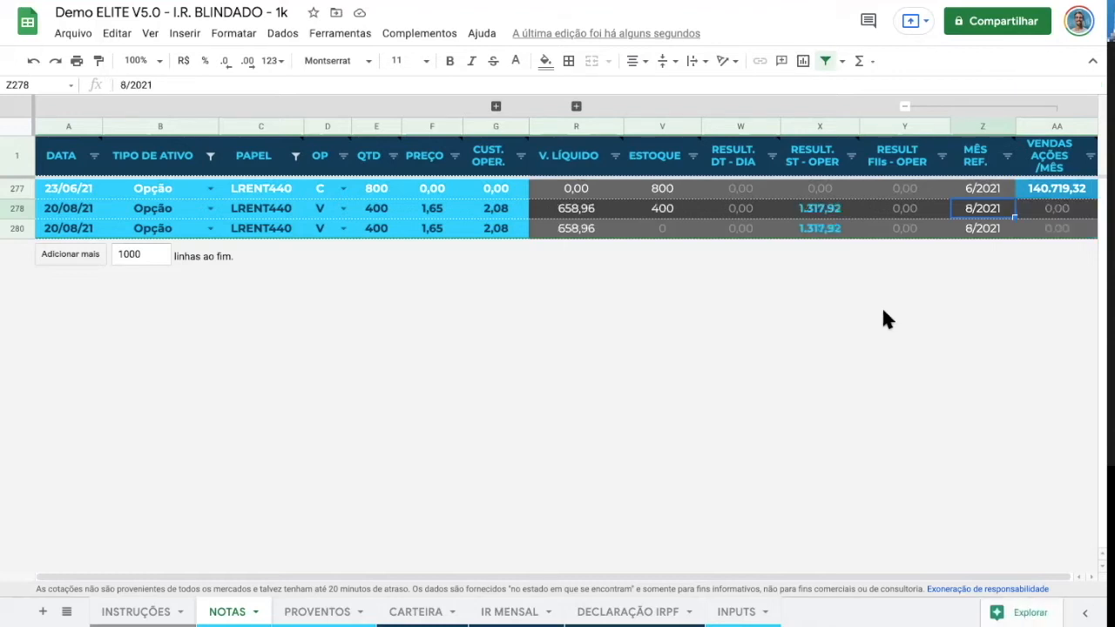
{"action": "left_click", "coordinate": [823, 211]}
{"action": "left_click", "coordinate": [820, 228]}
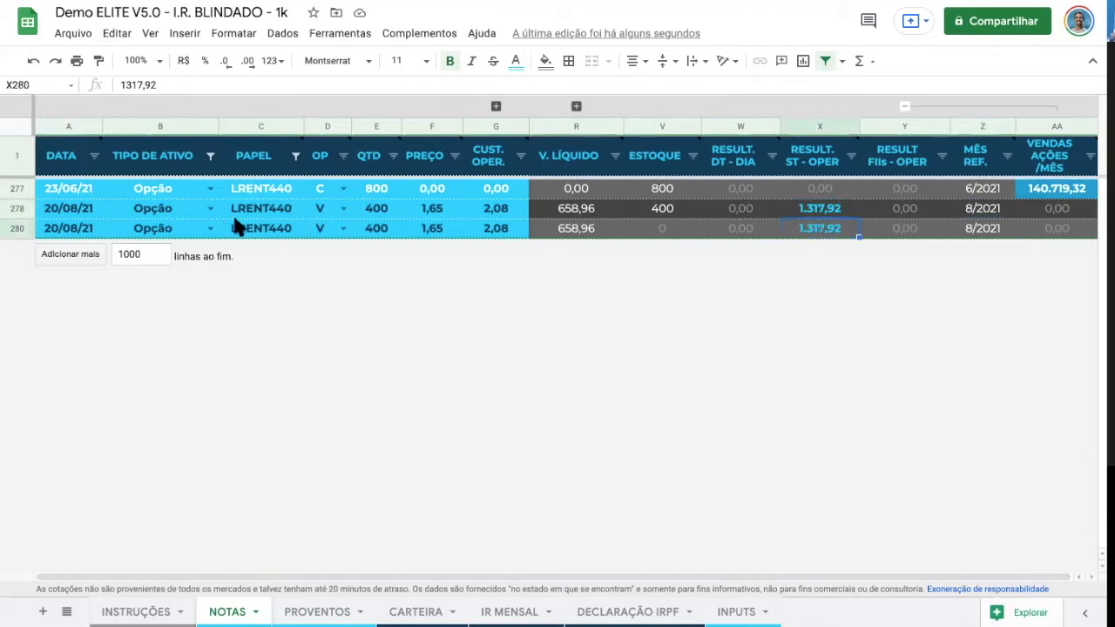
{"action": "left_click", "coordinate": [987, 217]}
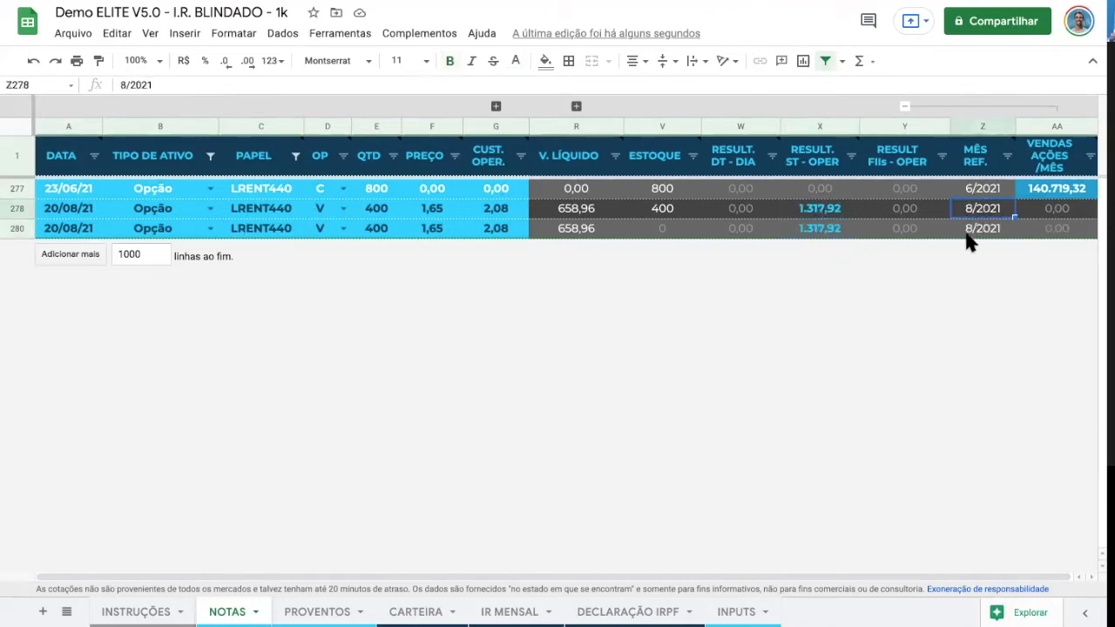
{"action": "left_click", "coordinate": [982, 228]}
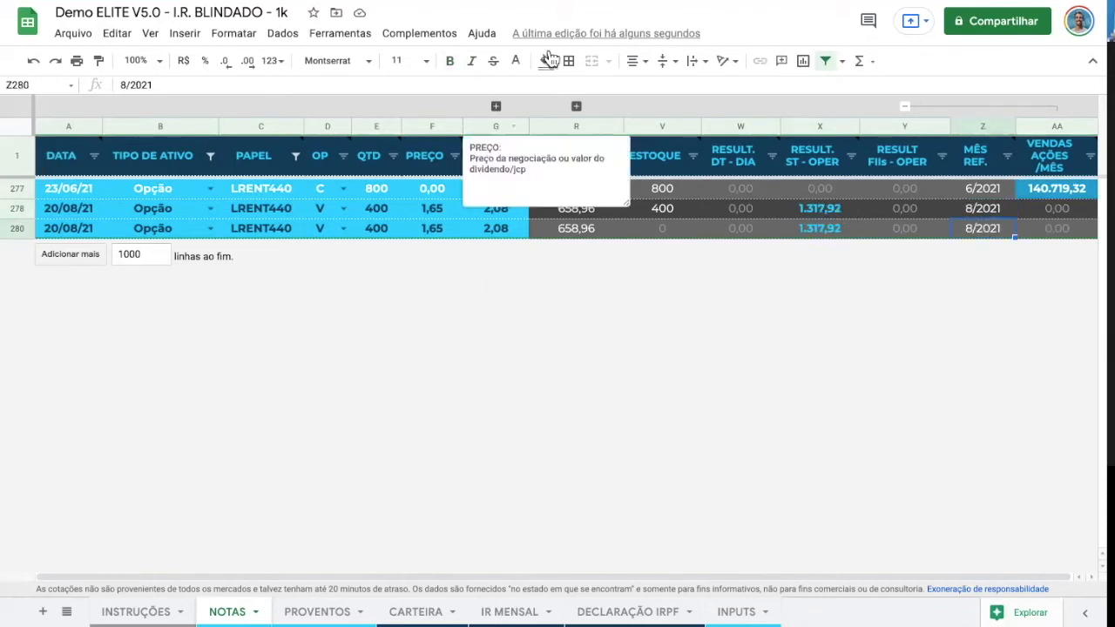
- Include all asset types in the TIPO DE ATIVO filter and examine the June stock operations in rows 267 to 275
{"action": "left_click", "coordinate": [209, 157]}
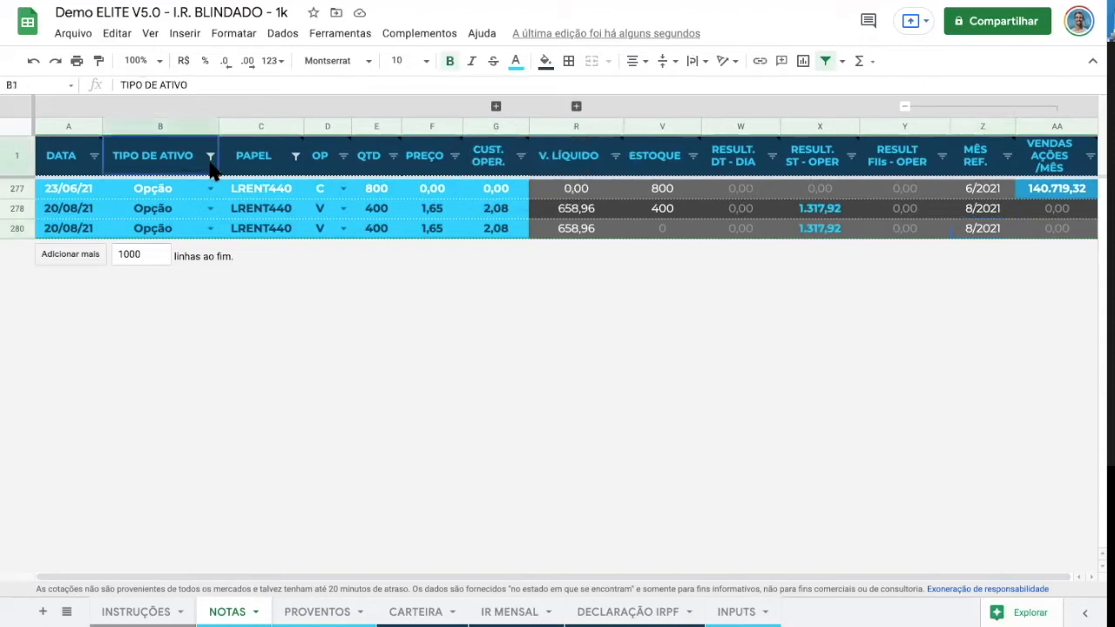
{"action": "left_click", "coordinate": [257, 346]}
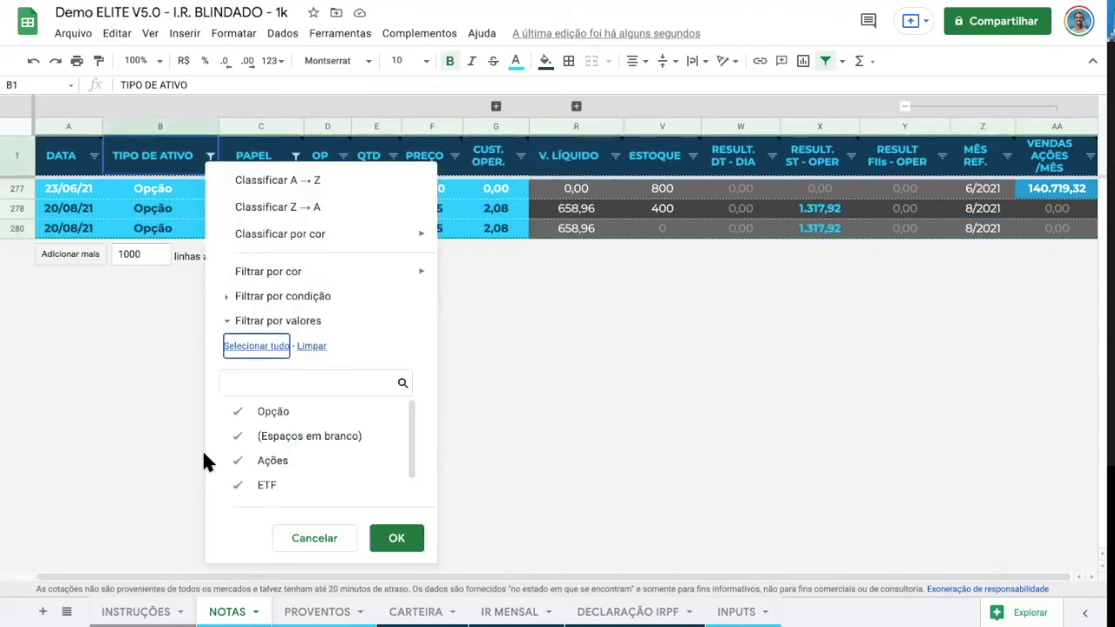
{"action": "left_click", "coordinate": [396, 539]}
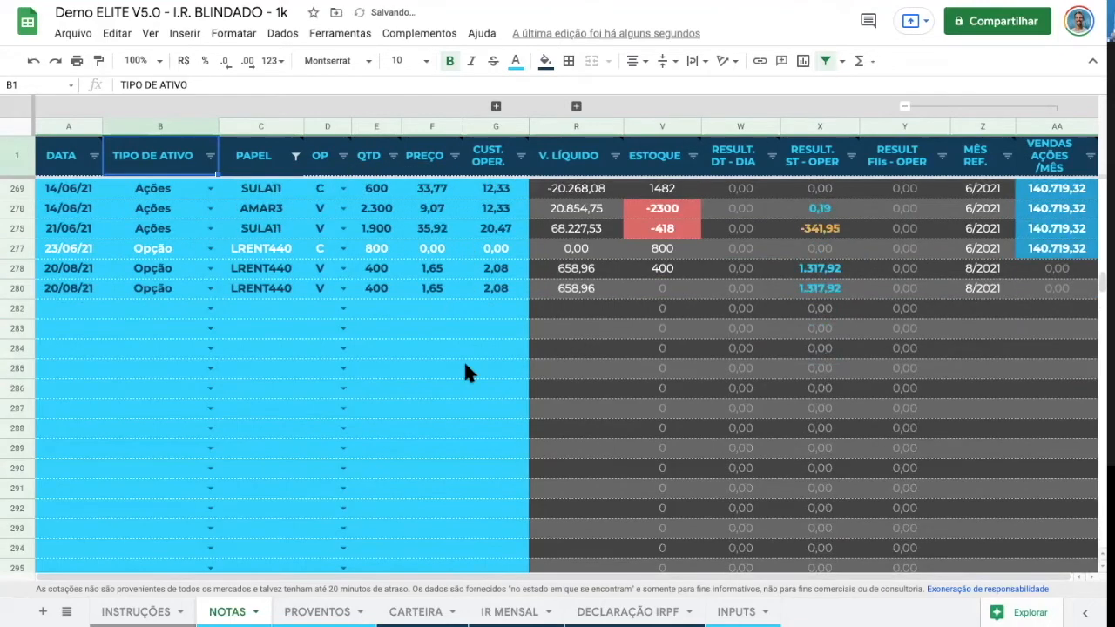
{"action": "scroll", "coordinate": [466, 372], "scroll_direction": "up", "scroll_amount": 2}
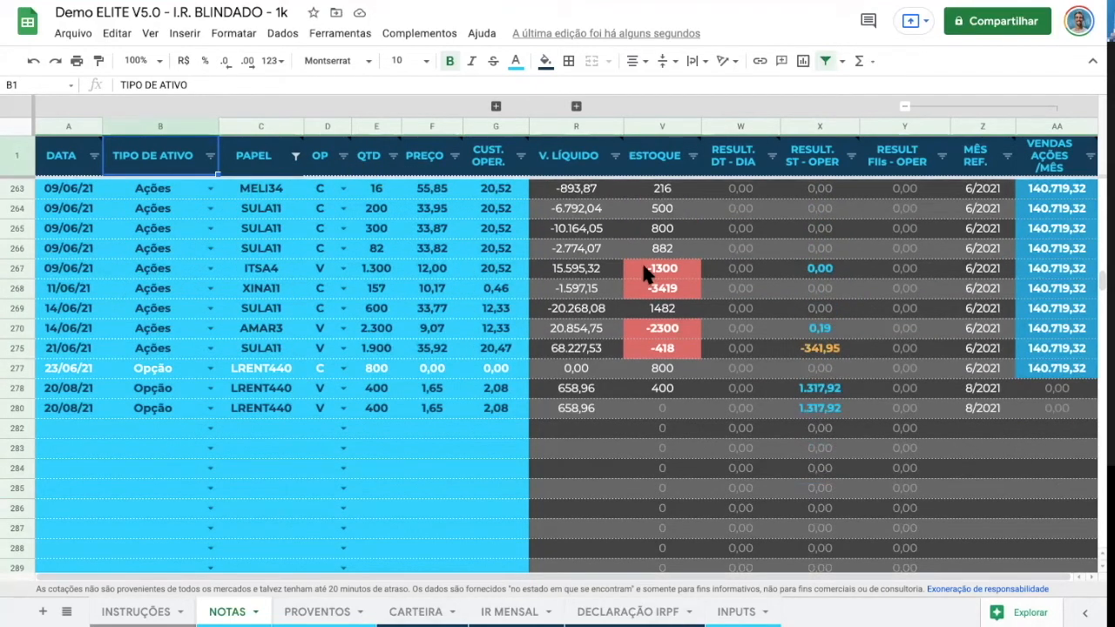
{"action": "left_click", "coordinate": [18, 268]}
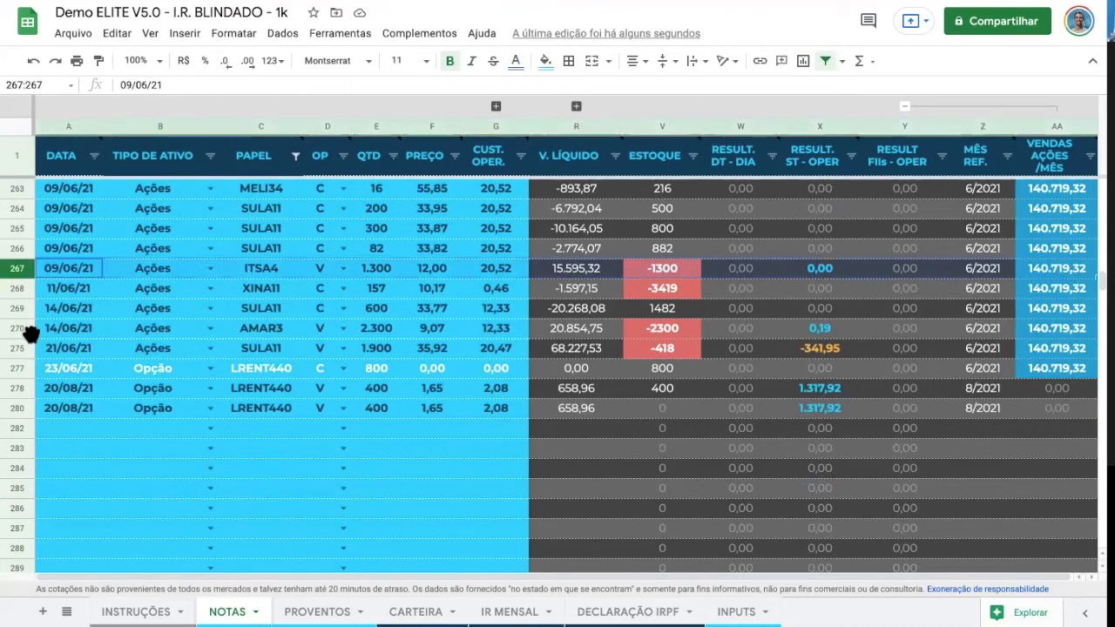
{"action": "left_click", "coordinate": [18, 348]}
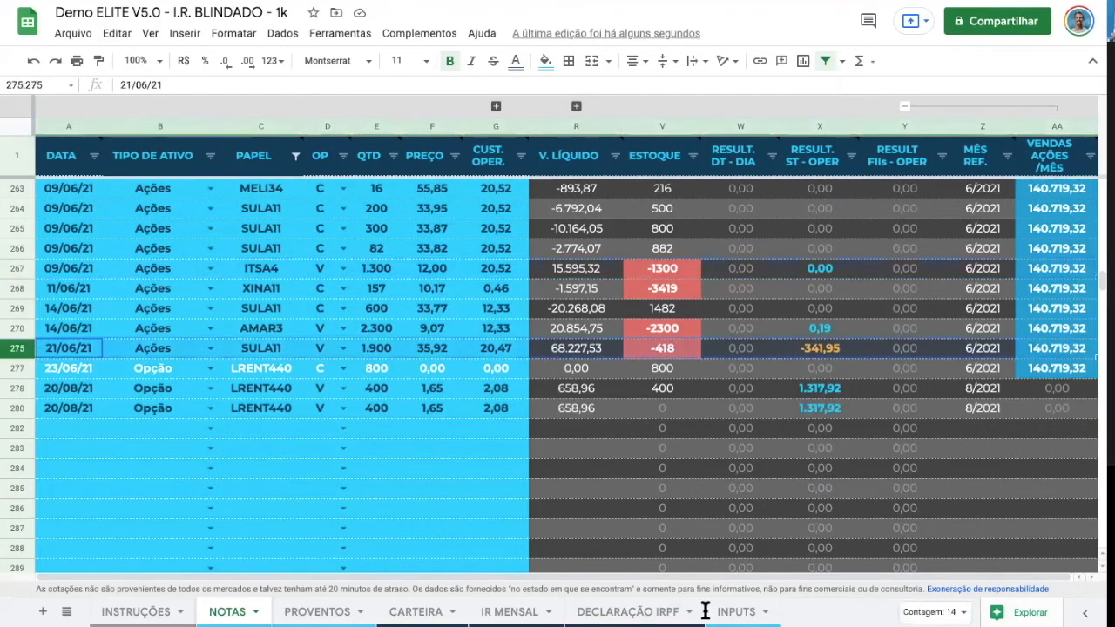
- Examine the ago./21 row of the IR MENSAL sheet, including its DARF value in AB11
{"action": "left_click", "coordinate": [509, 612]}
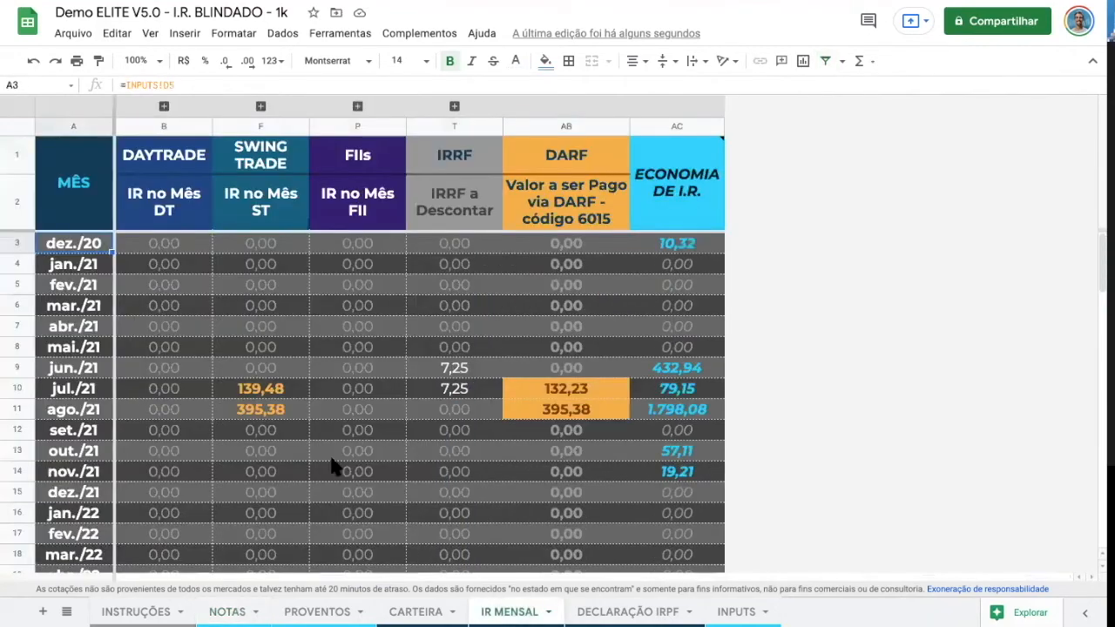
{"action": "left_click", "coordinate": [18, 409]}
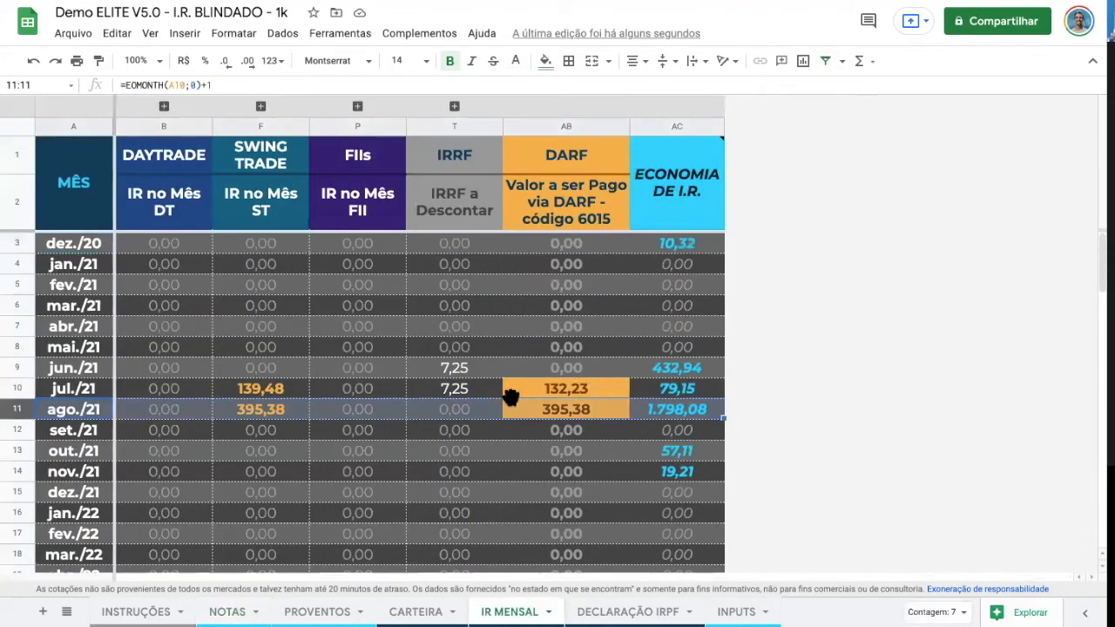
{"action": "left_click", "coordinate": [571, 413]}
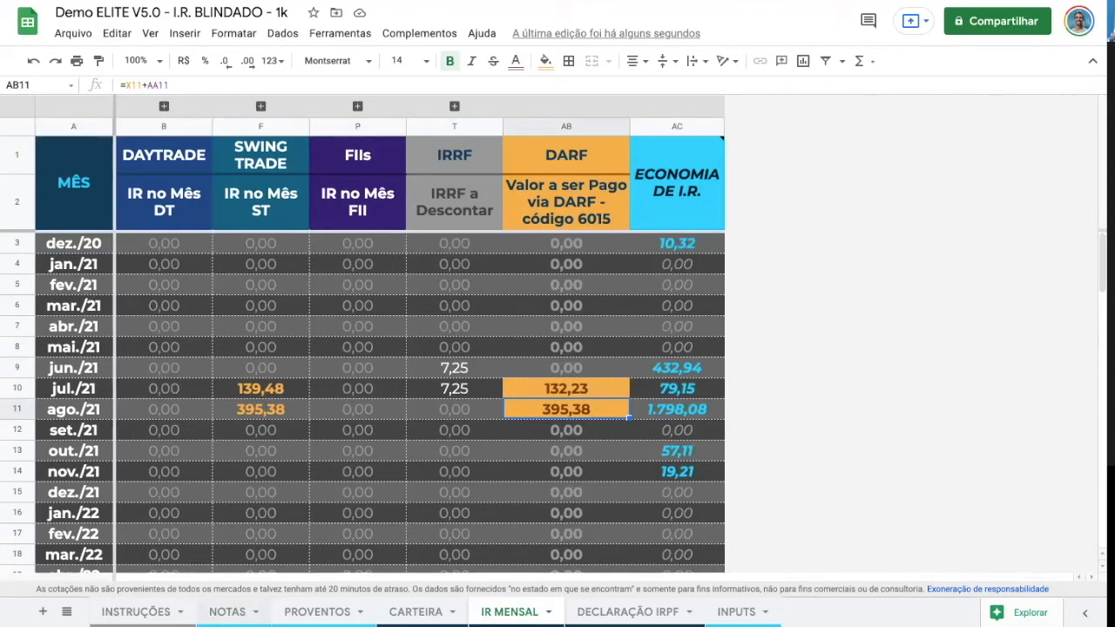
{"action": "left_click", "coordinate": [17, 410]}
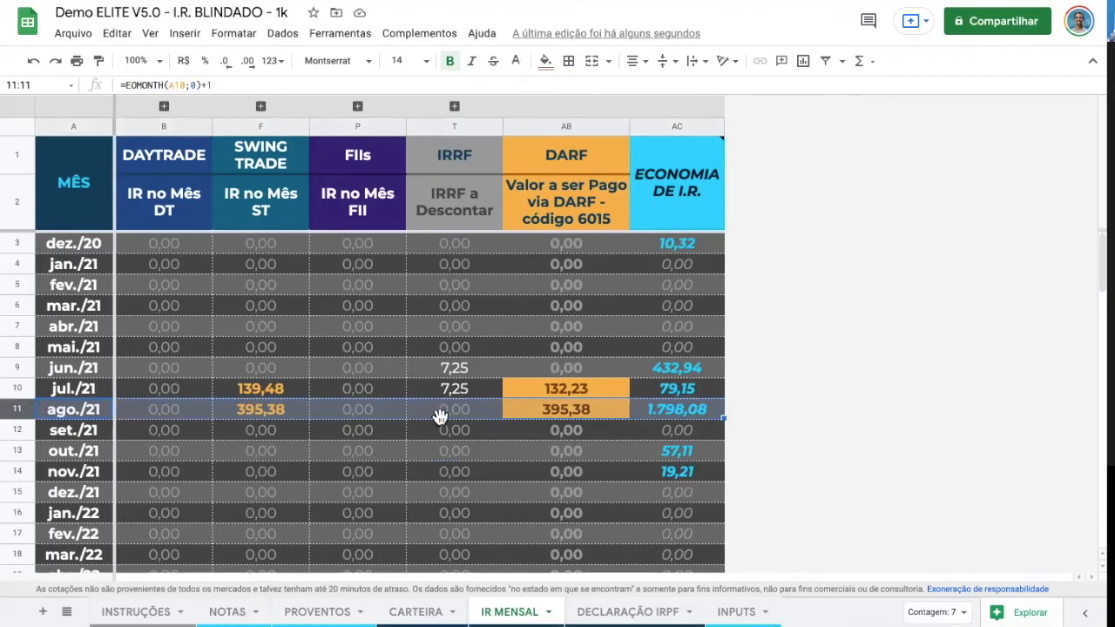
{"action": "left_click", "coordinate": [566, 415]}
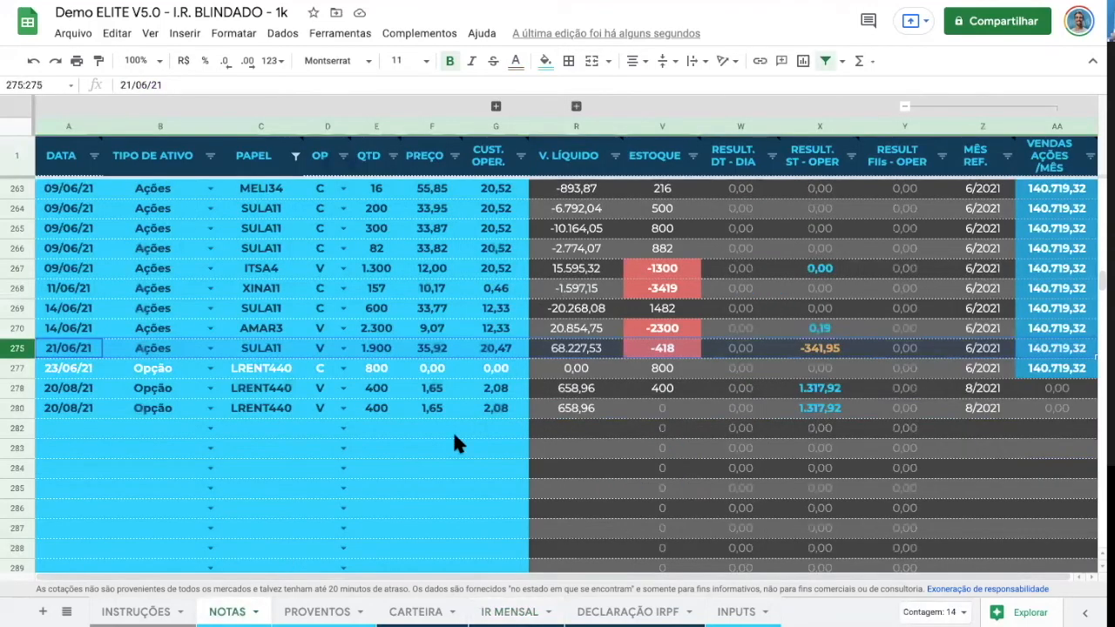
- Filter the TIPO DE ATIVO column of the NOTAS sheet to show only Opção rows
{"action": "left_click", "coordinate": [452, 429]}
{"action": "scroll", "coordinate": [452, 430], "scroll_direction": "up", "scroll_amount": 2}
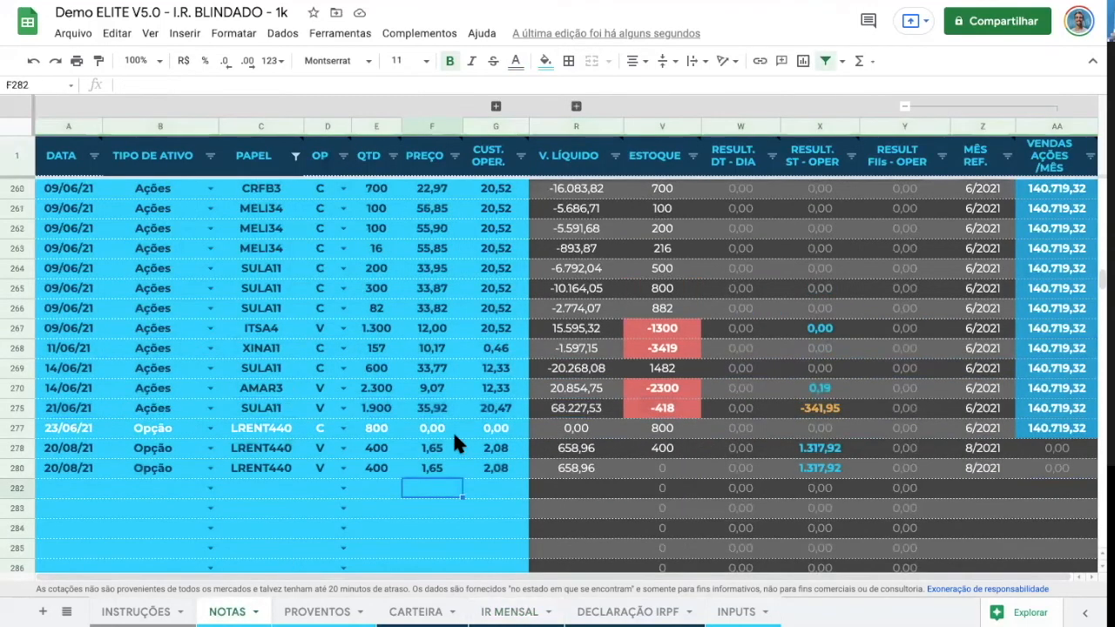
{"action": "scroll", "coordinate": [392, 441], "scroll_direction": "up", "scroll_amount": 1}
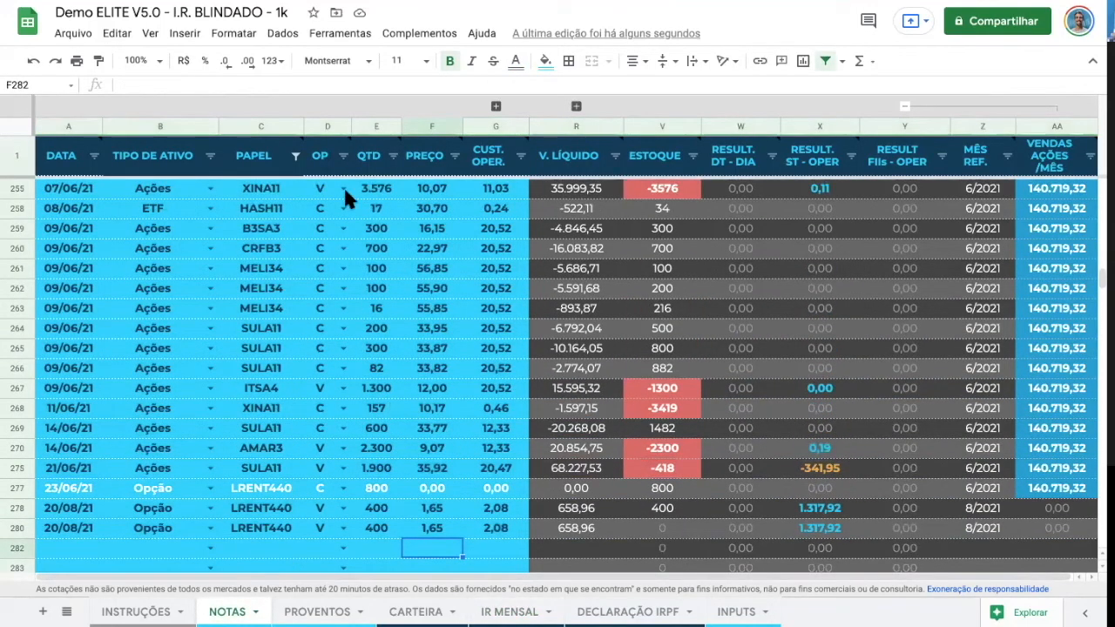
{"action": "left_click", "coordinate": [211, 156]}
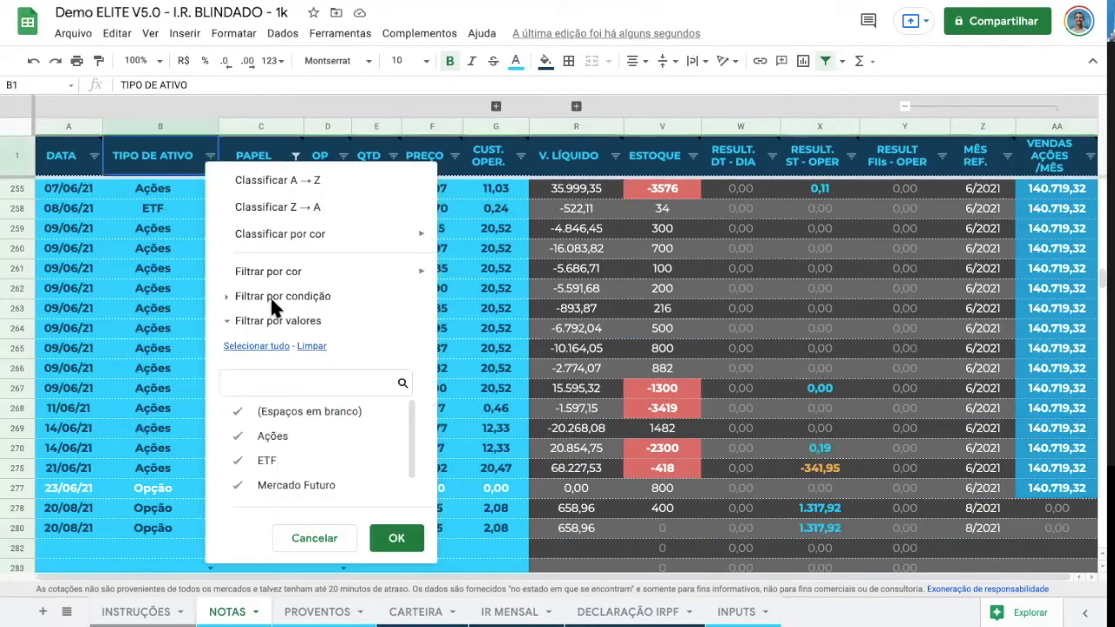
{"action": "left_click", "coordinate": [311, 345]}
{"action": "left_click", "coordinate": [304, 384]}
{"action": "type", "text": "op"}
{"action": "left_click", "coordinate": [292, 411]}
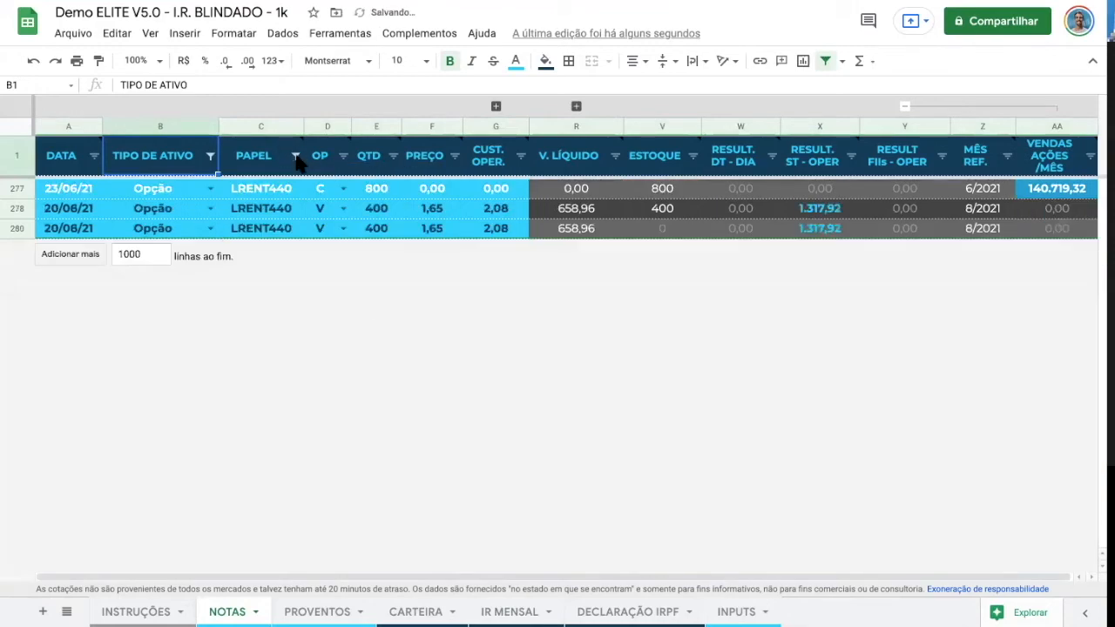
- Include all tickers in the PAPEL filter and review the option rows from row 253 to 281
{"action": "left_click", "coordinate": [296, 157]}
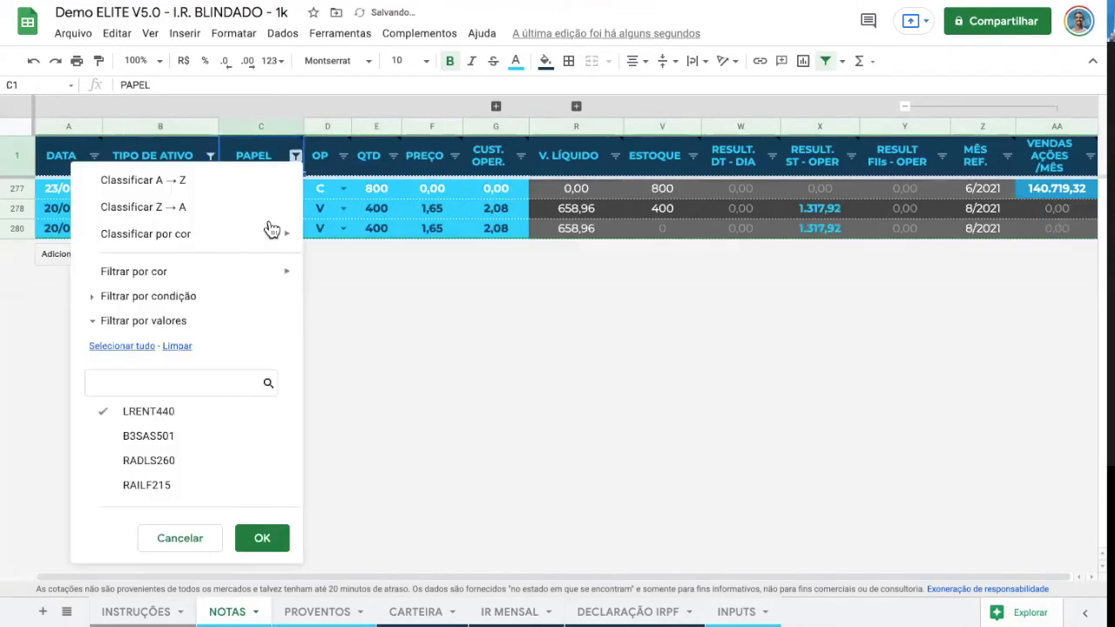
{"action": "left_click", "coordinate": [121, 346]}
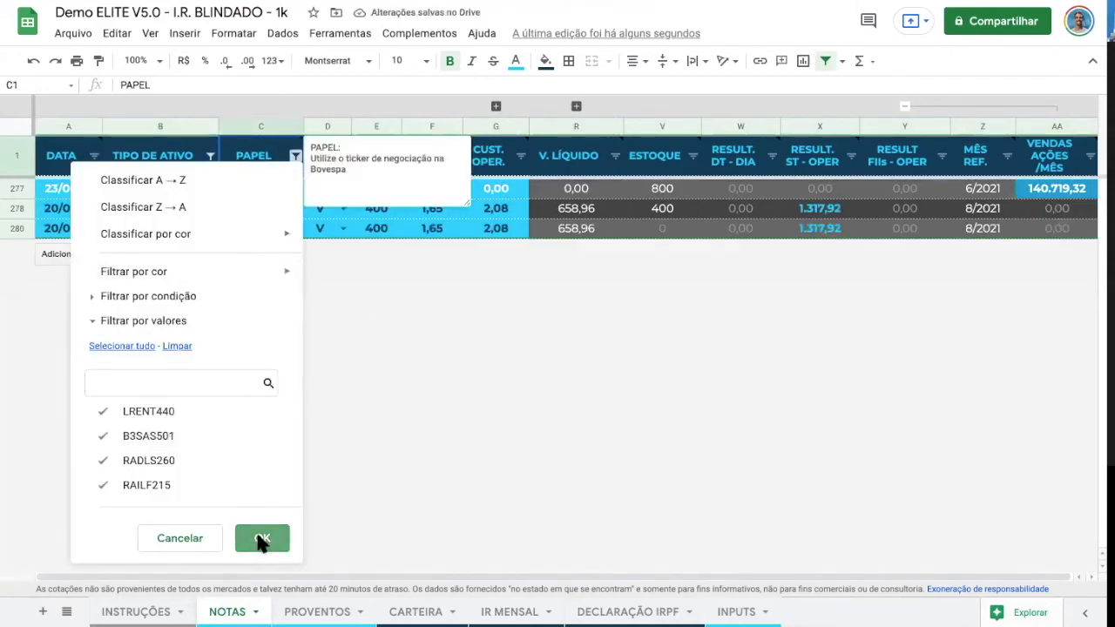
{"action": "left_click", "coordinate": [261, 539]}
{"action": "left_click", "coordinate": [249, 193]}
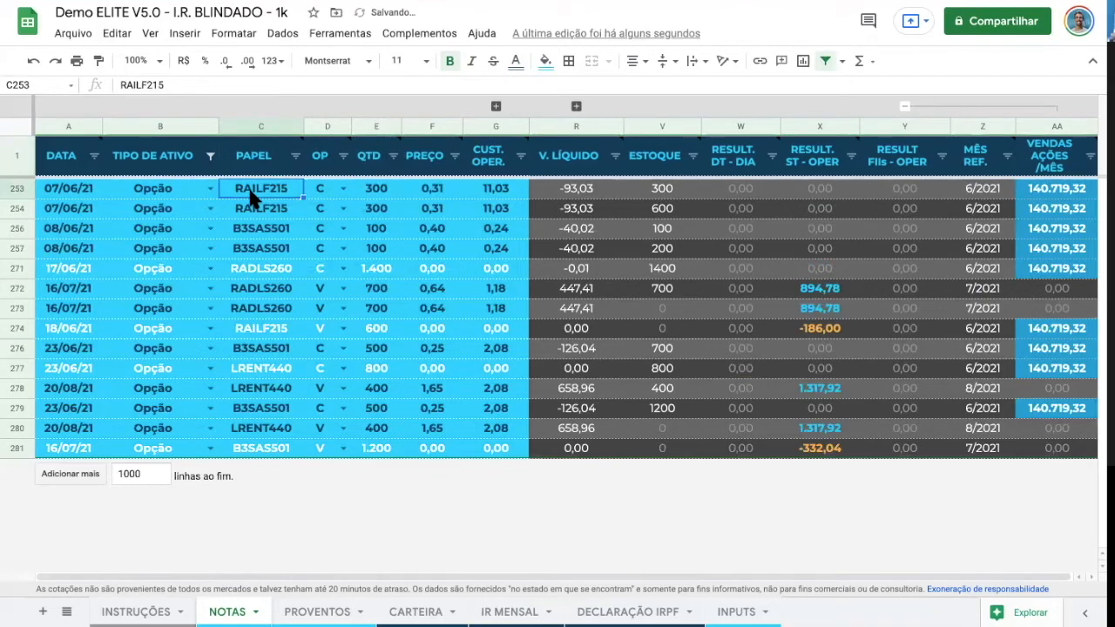
{"action": "key", "text": "ctrl+shift+Down"}
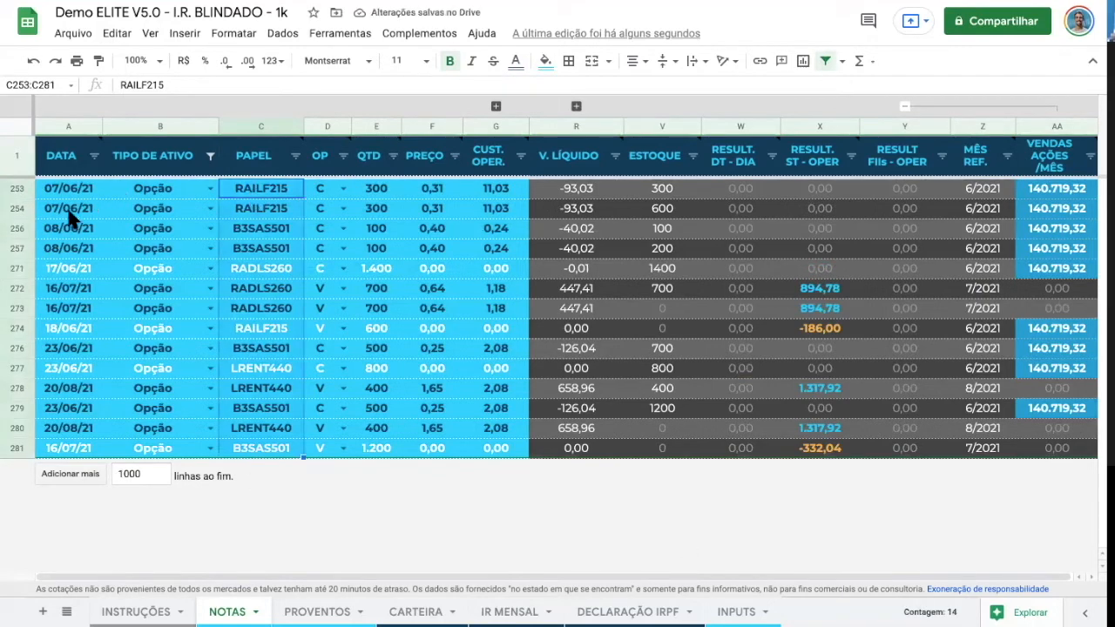
{"action": "left_click", "coordinate": [61, 190]}
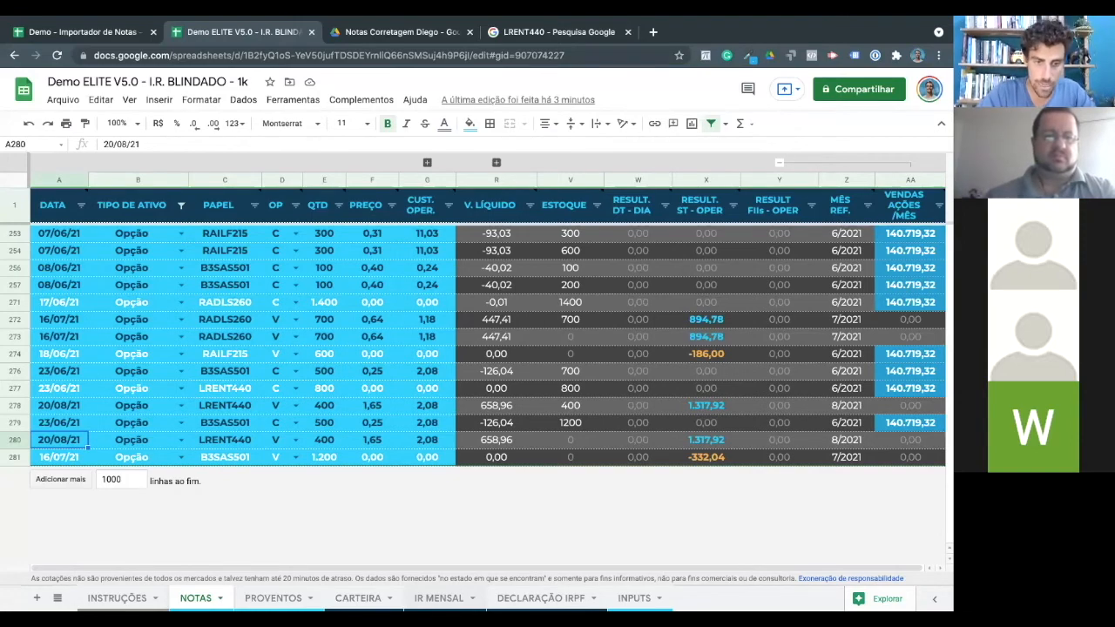
- Check the monthly DARF values in the IR MENSAL sheet, and select the option entries A256:G281 in the NOTAS sheet
{"action": "left_click", "coordinate": [439, 599]}
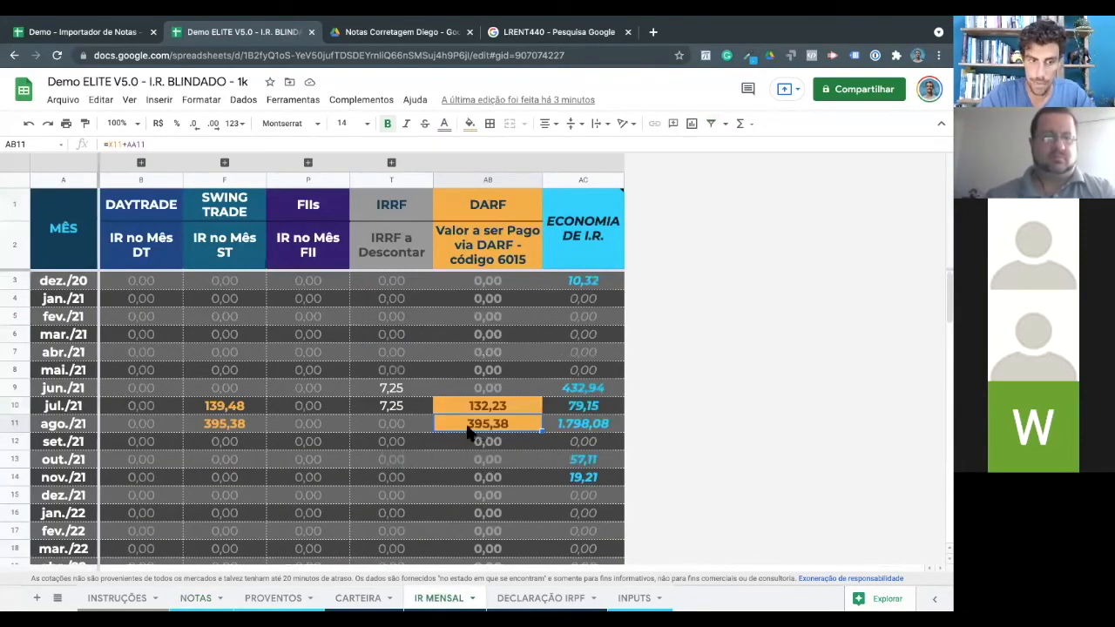
{"action": "left_click", "coordinate": [195, 599]}
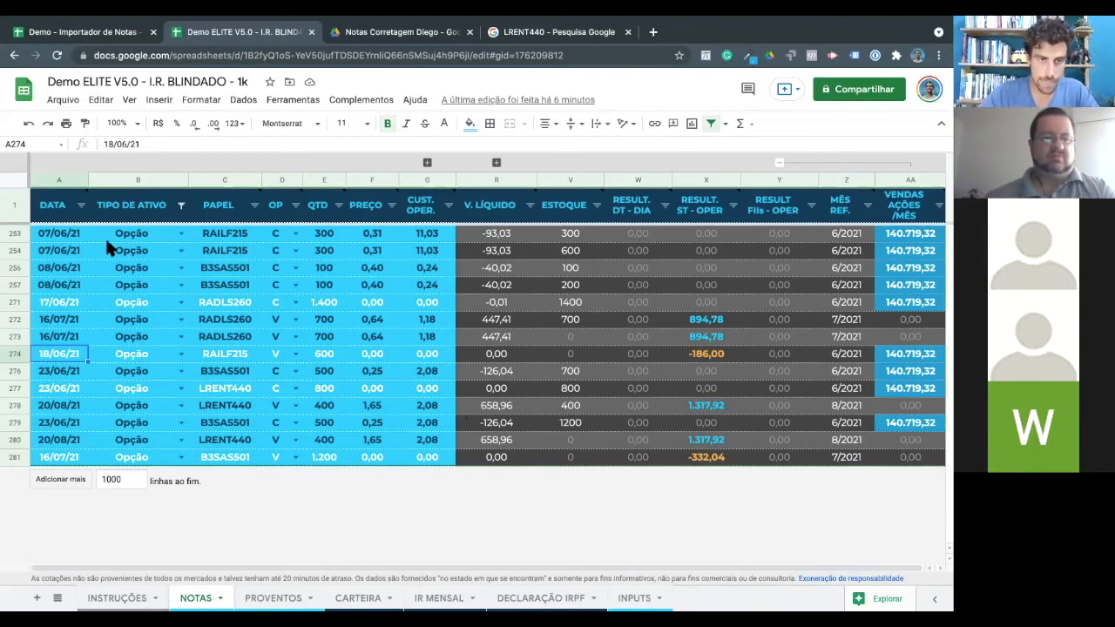
{"action": "left_click", "coordinate": [57, 271]}
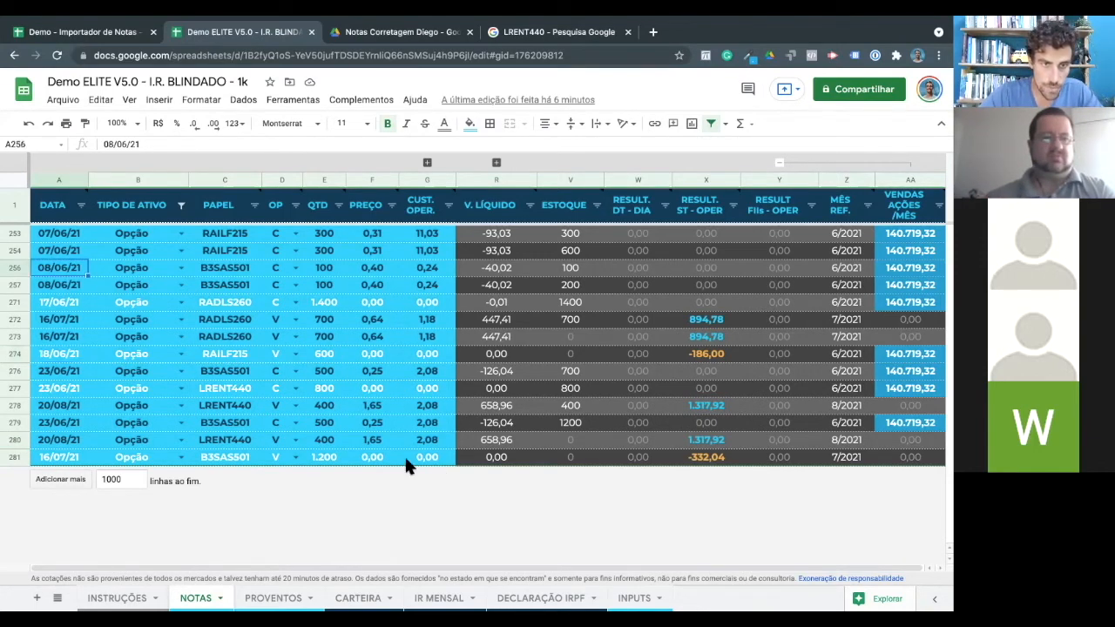
{"action": "left_click", "coordinate": [428, 458], "text": "shift"}
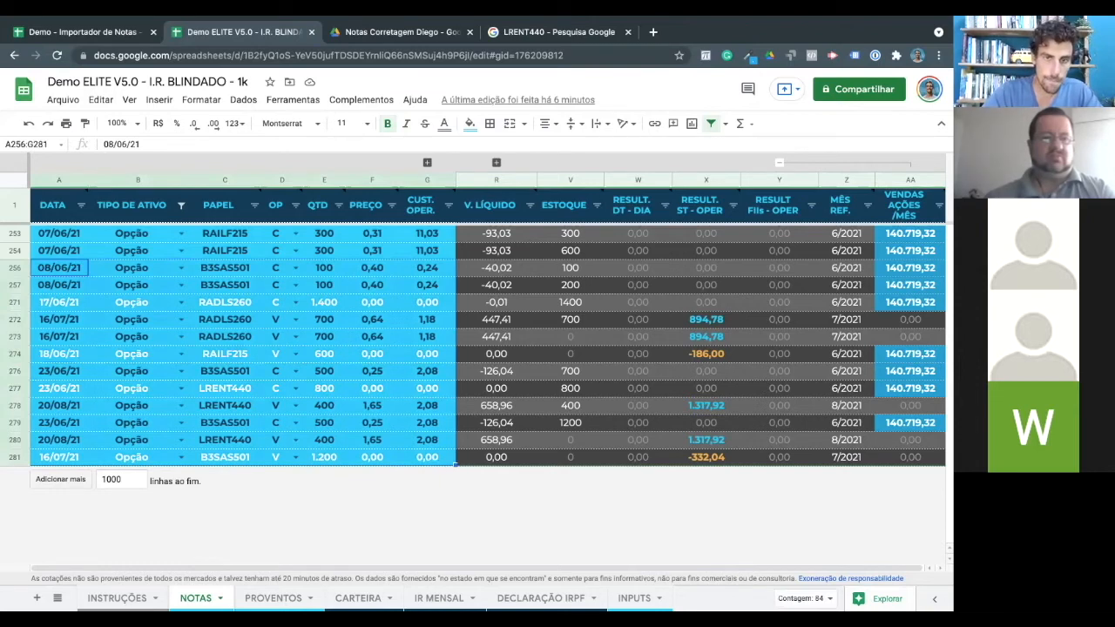
- Clear the option entries in A256:G281, and check the V. LÍQUIDO values of the two remaining RAILF215 purchases
{"action": "key", "text": "Delete"}
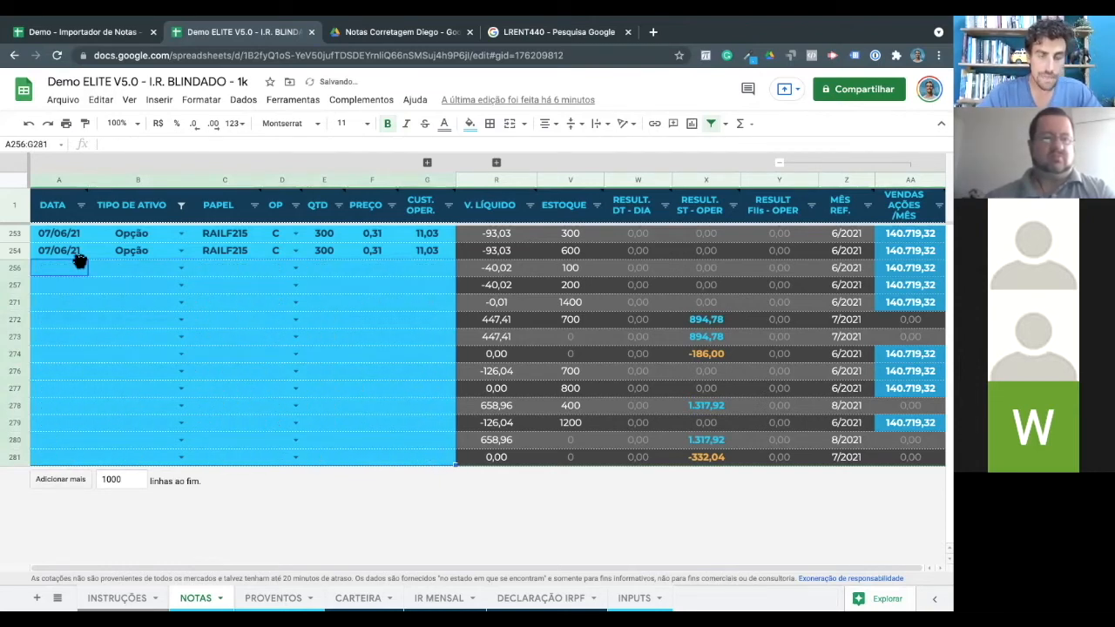
{"action": "left_click", "coordinate": [224, 251]}
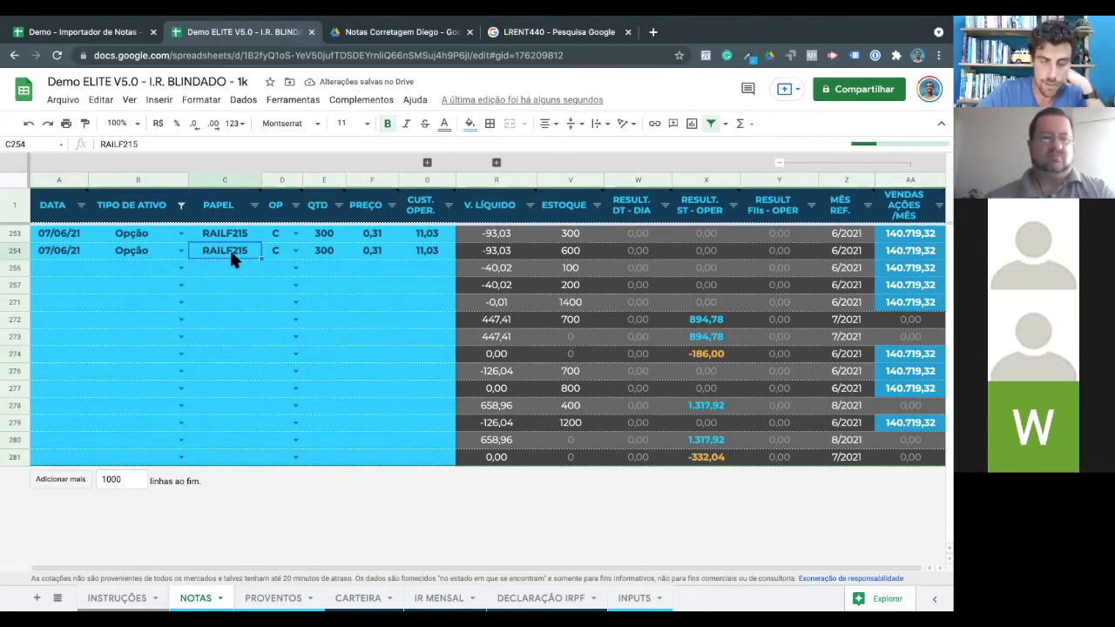
{"action": "left_click", "coordinate": [329, 271]}
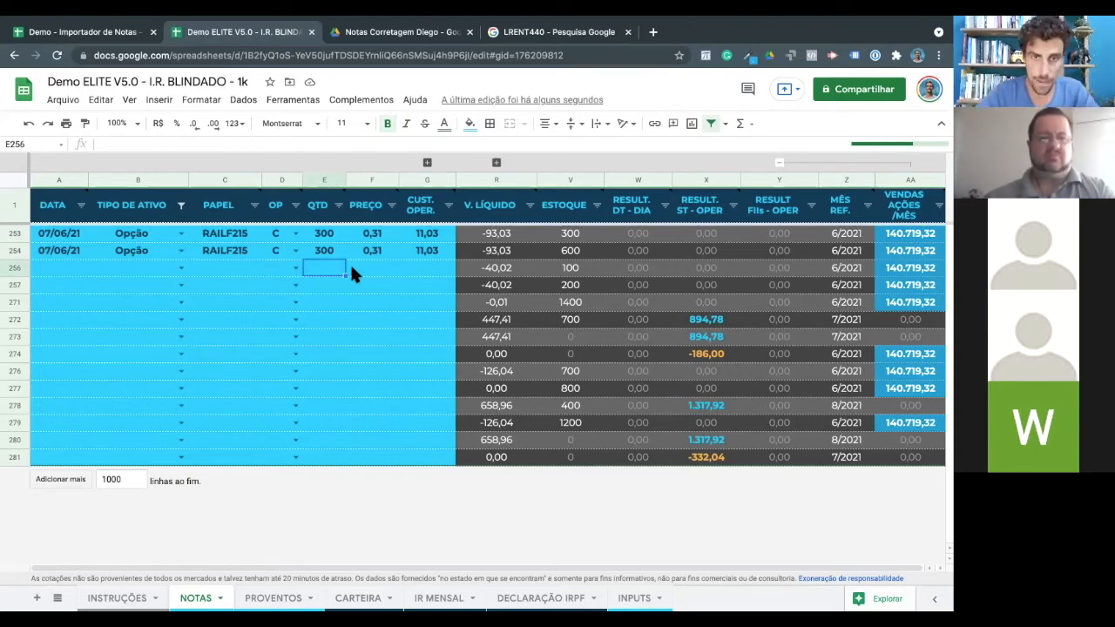
{"action": "left_click", "coordinate": [495, 252]}
{"action": "left_click", "coordinate": [493, 233], "text": "shift"}
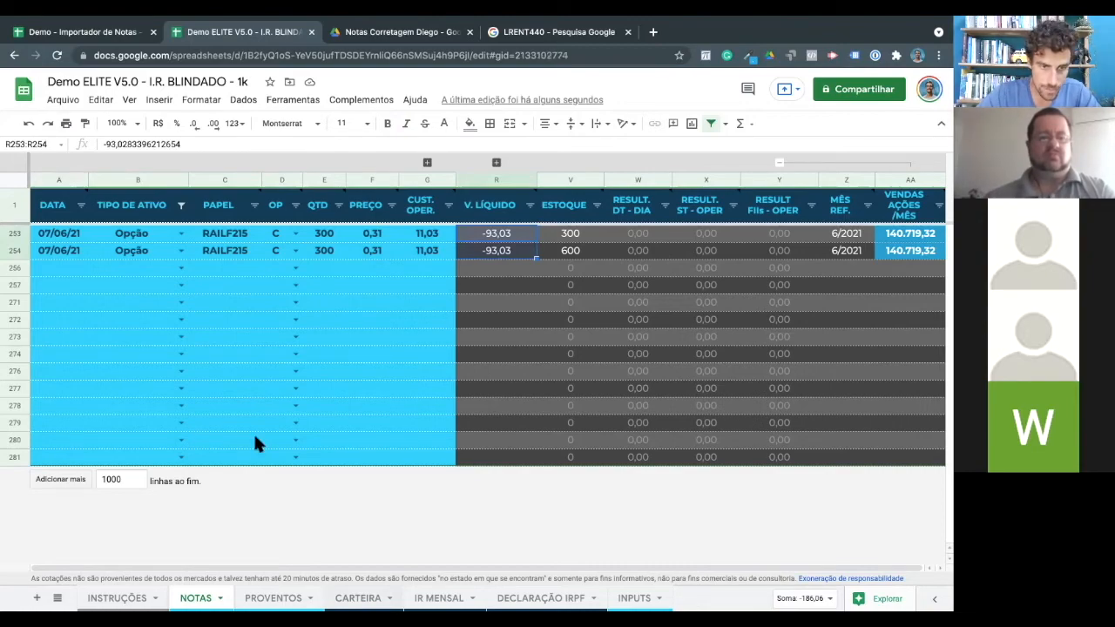
- Check the RAILF215 option position in the CARTEIRA sheet, and return to cell A256 of the NOTAS sheet
{"action": "scroll", "coordinate": [254, 437], "scroll_direction": "down", "scroll_amount": 2}
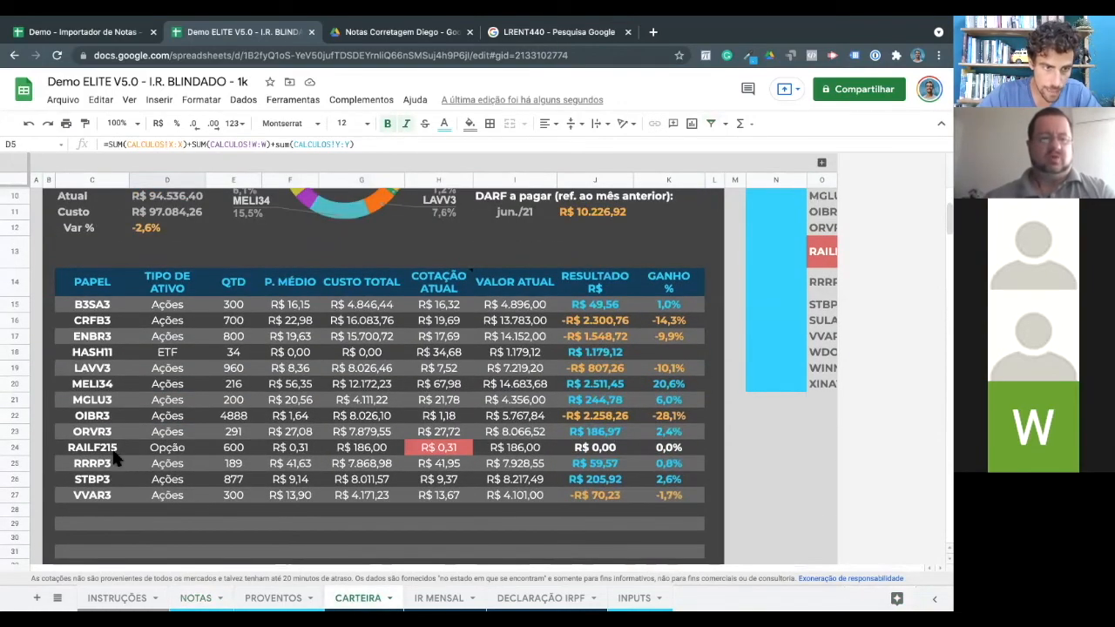
{"action": "left_click", "coordinate": [109, 449]}
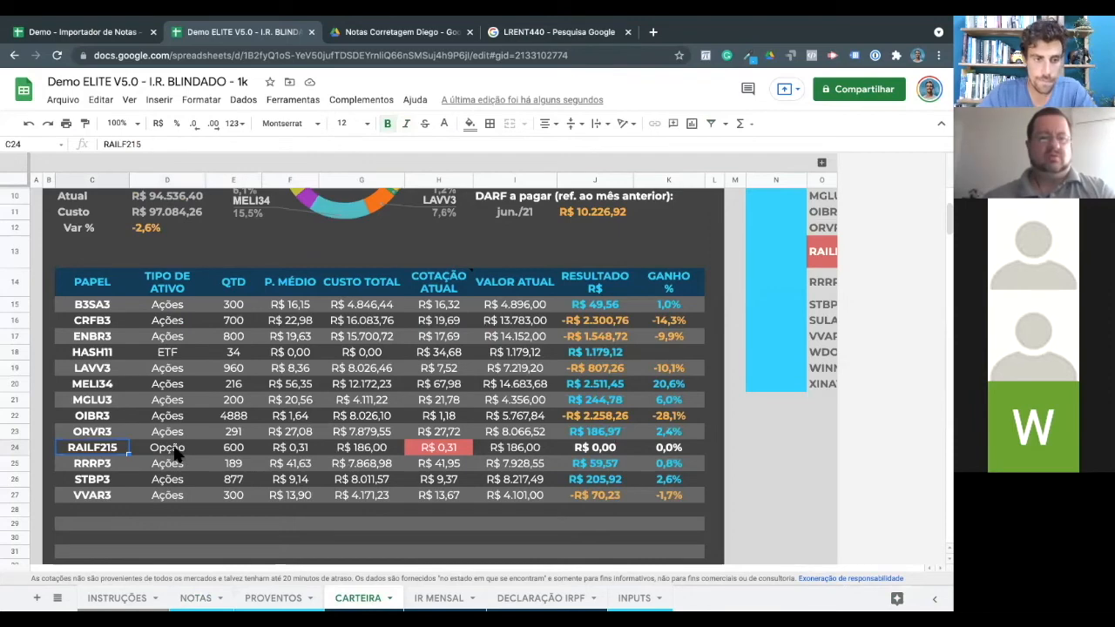
{"action": "left_click", "coordinate": [174, 453]}
{"action": "left_click", "coordinate": [231, 457]}
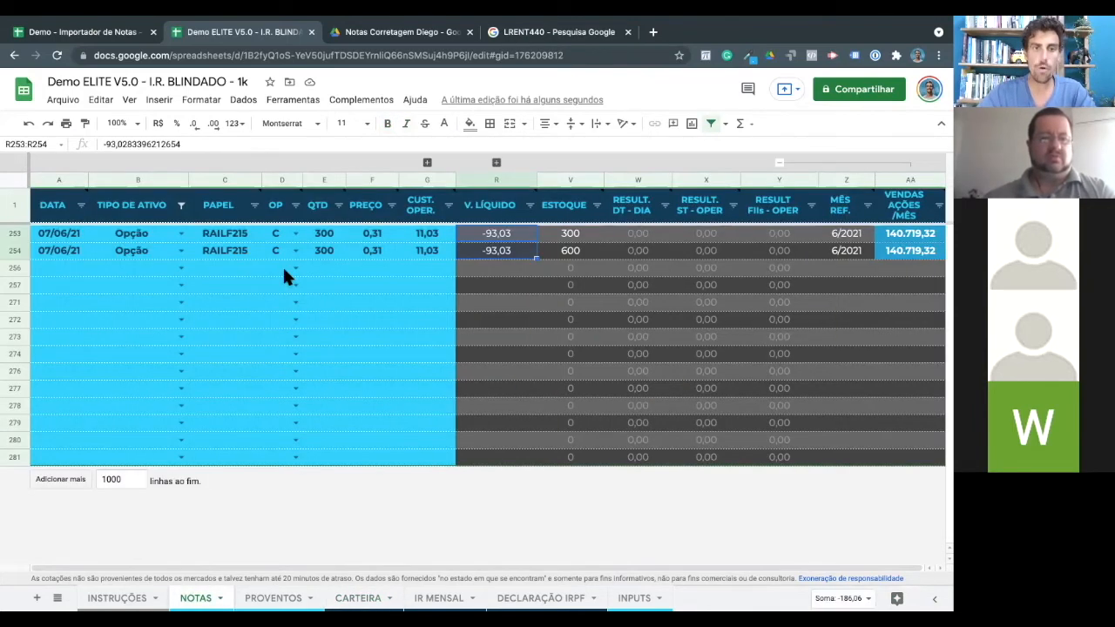
{"action": "left_click", "coordinate": [411, 252]}
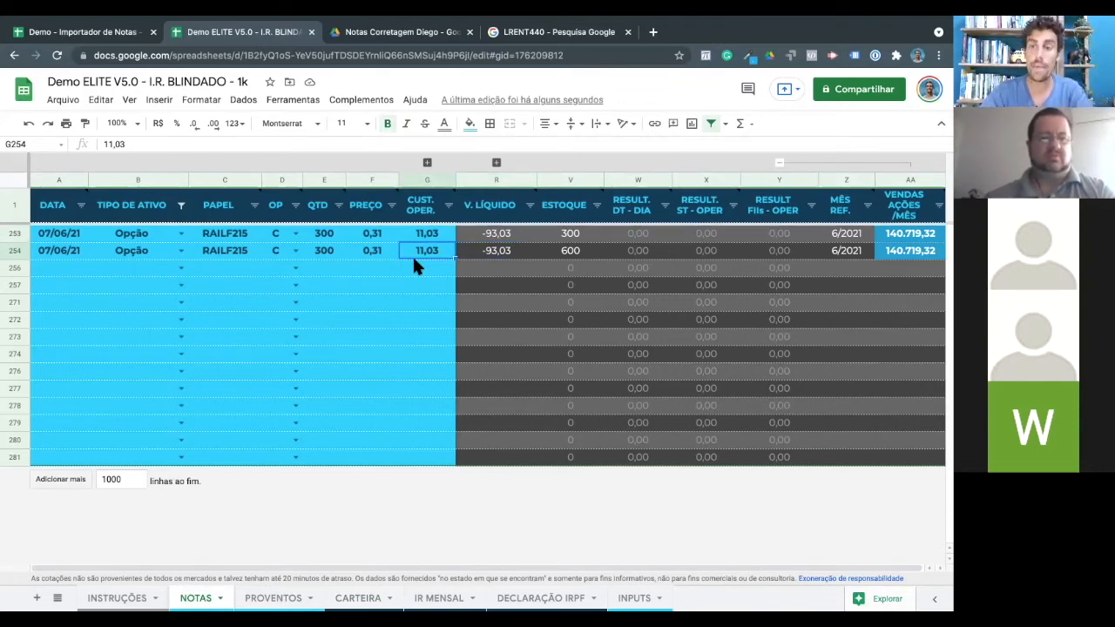
{"action": "key", "text": "Down"}
{"action": "key", "text": "Home"}
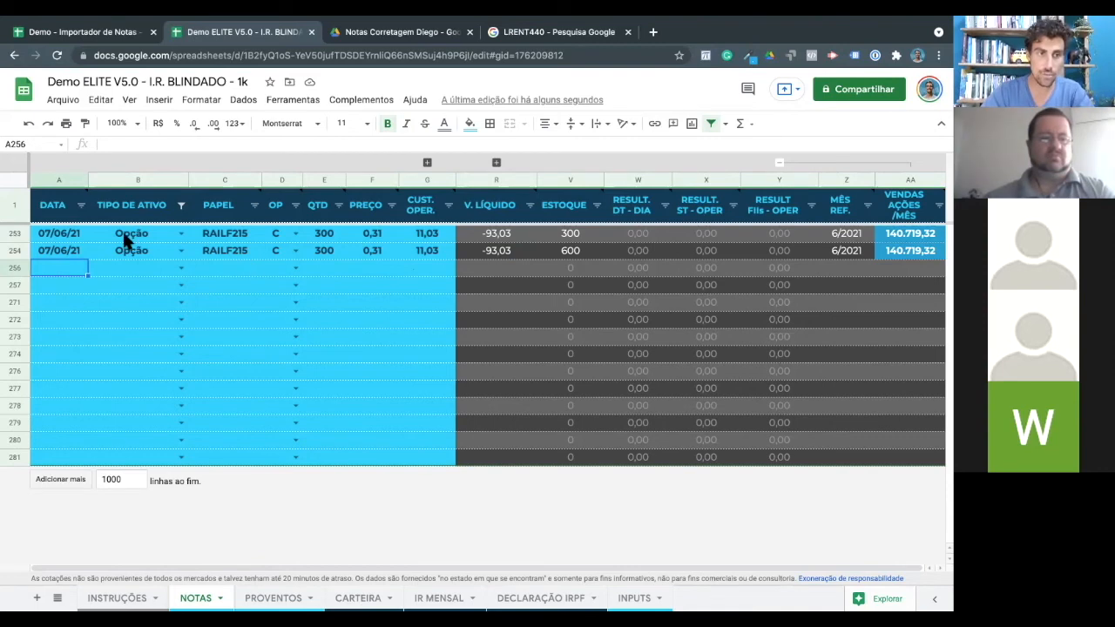
- Copy the RAILF215 ticker from C254 and search Google for it to find the option's expiry date
{"action": "left_click", "coordinate": [223, 246]}
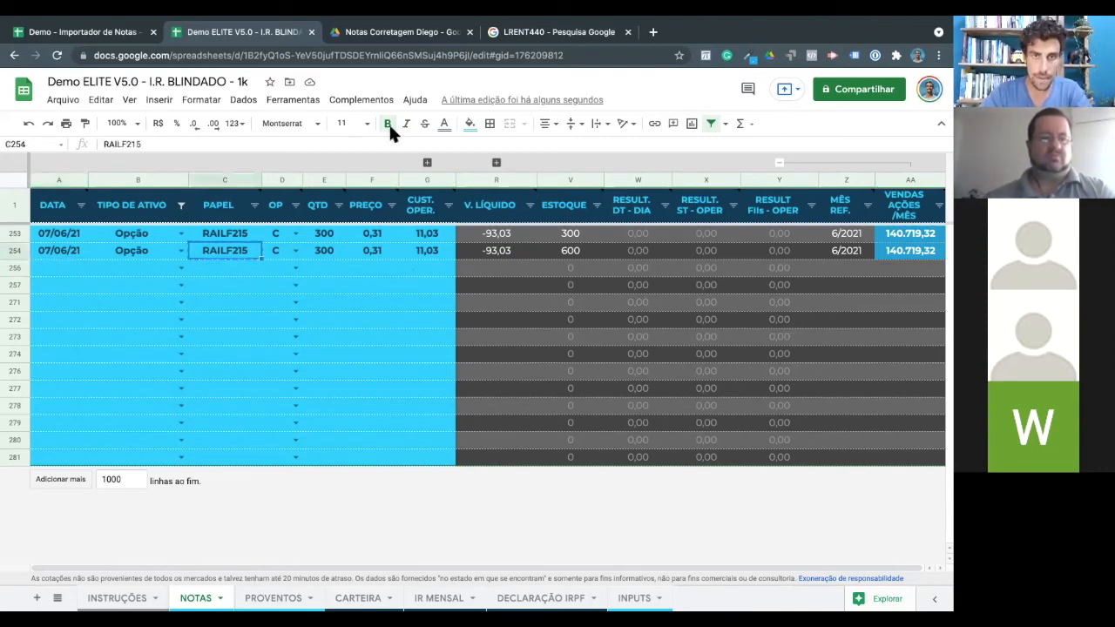
{"action": "left_click", "coordinate": [533, 33]}
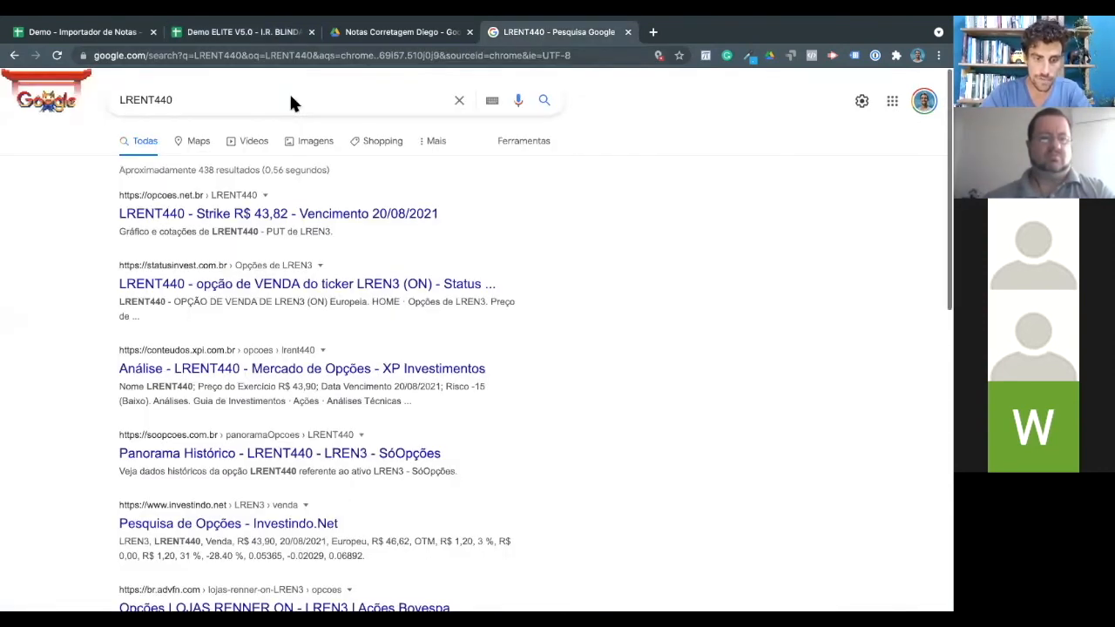
{"action": "double_click", "coordinate": [287, 100]}
{"action": "type", "text": "RAILF215"}
{"action": "key", "text": "Return"}
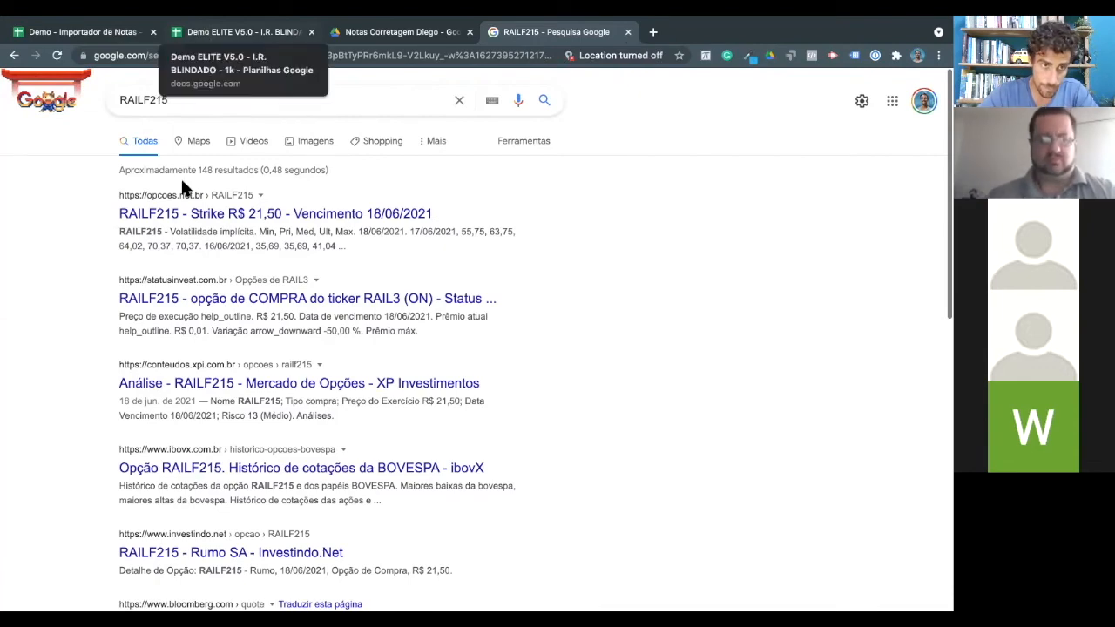
- In row 256 of the NOTAS sheet, enter the date 18/06/21 and set the asset type to Opção
{"action": "key", "text": "ctrl+2"}
{"action": "left_click", "coordinate": [66, 266]}
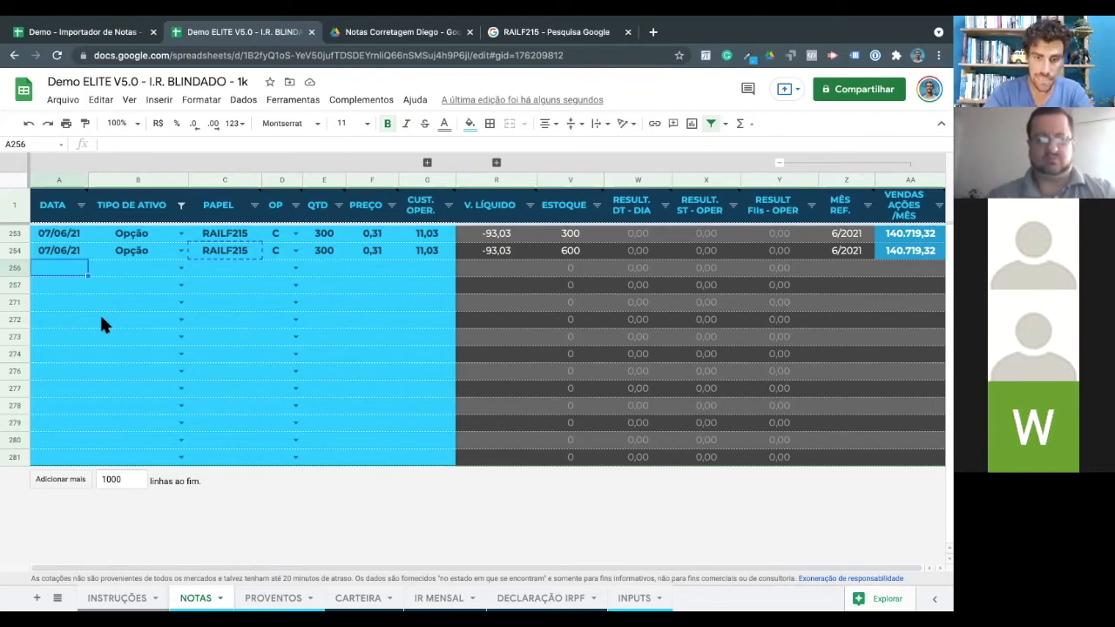
{"action": "type", "text": "18/06/2"}
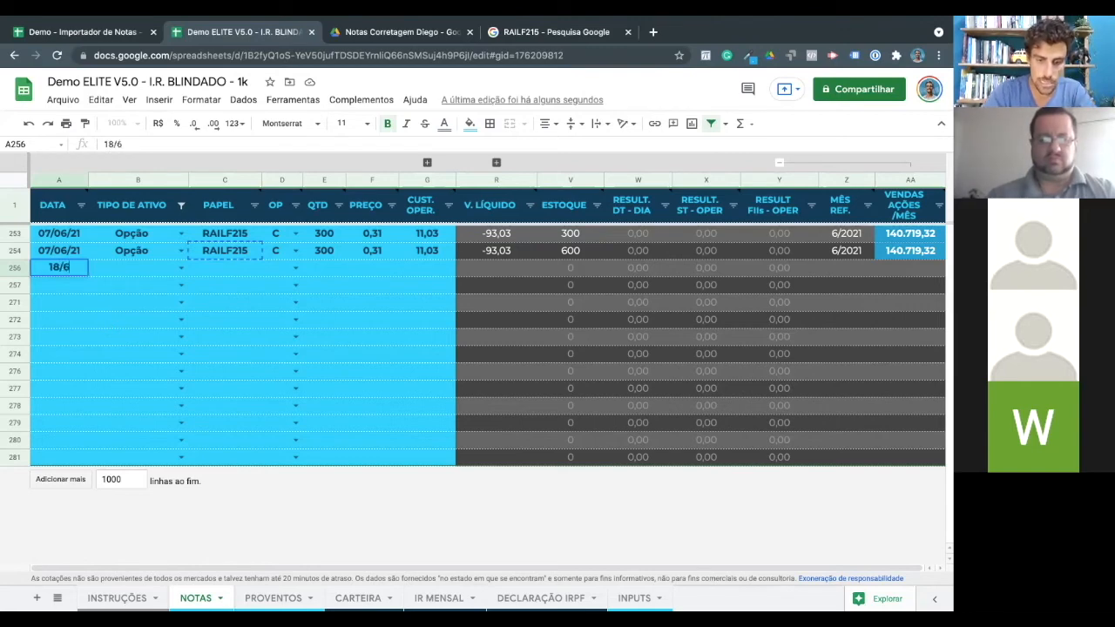
{"action": "type", "text": "1"}
{"action": "key", "text": "Tab"}
{"action": "type", "text": "Op"}
{"action": "left_click", "coordinate": [125, 280]}
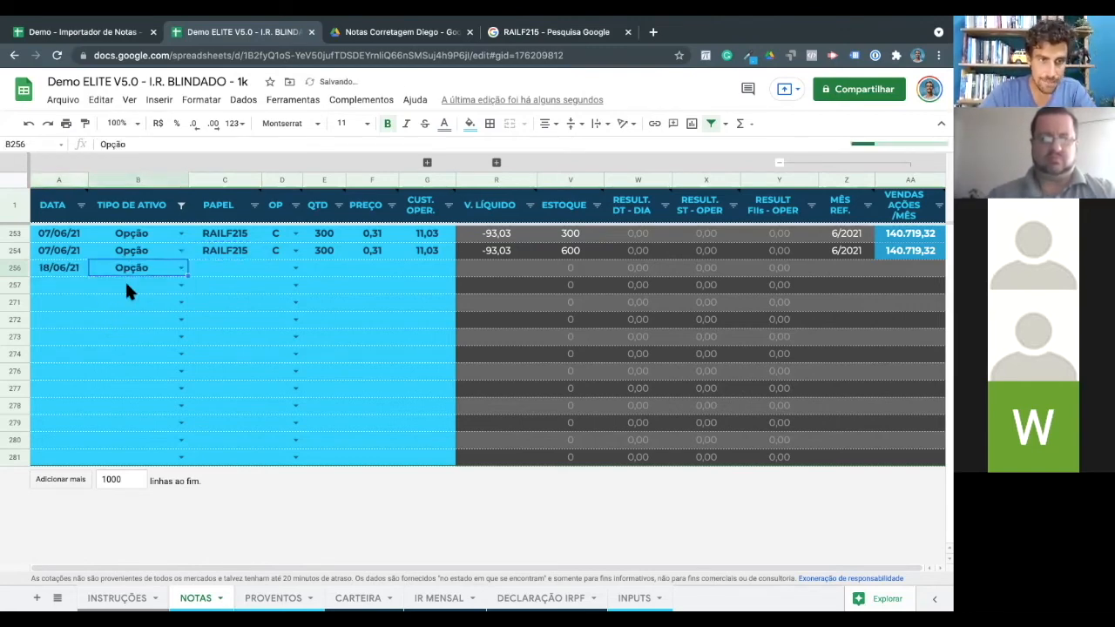
- Enter RAILF215 as the PAPEL and V as the operation in row 256
{"action": "key", "text": "Tab"}
{"action": "type", "text": "RAILF215"}
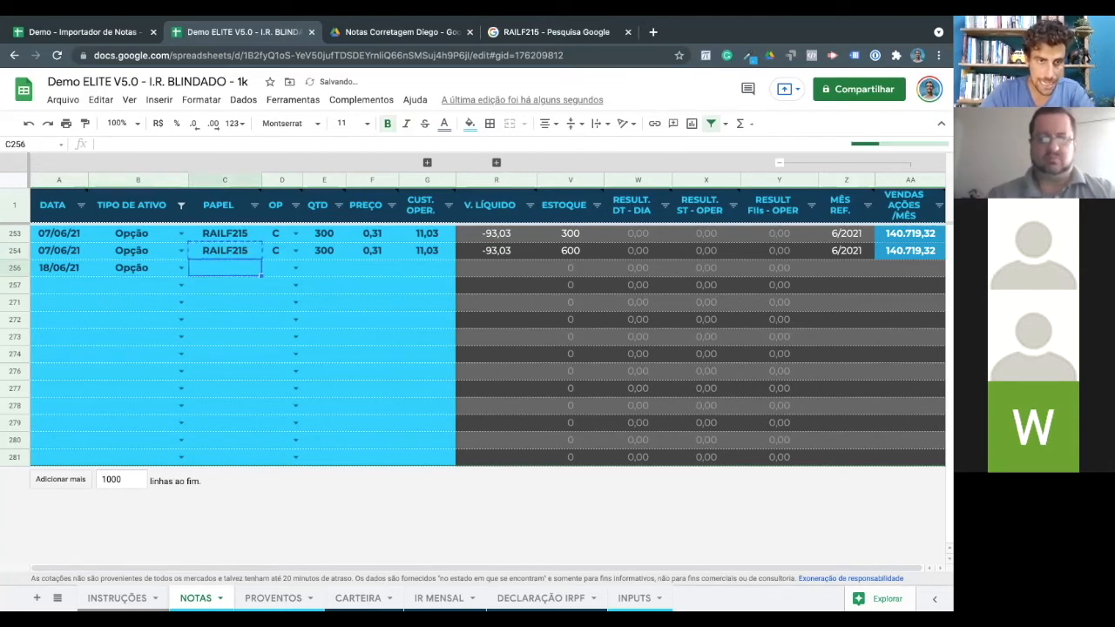
{"action": "key", "text": "Tab"}
{"action": "type", "text": "V"}
{"action": "key", "text": "Tab"}
{"action": "key", "text": "Tab"}
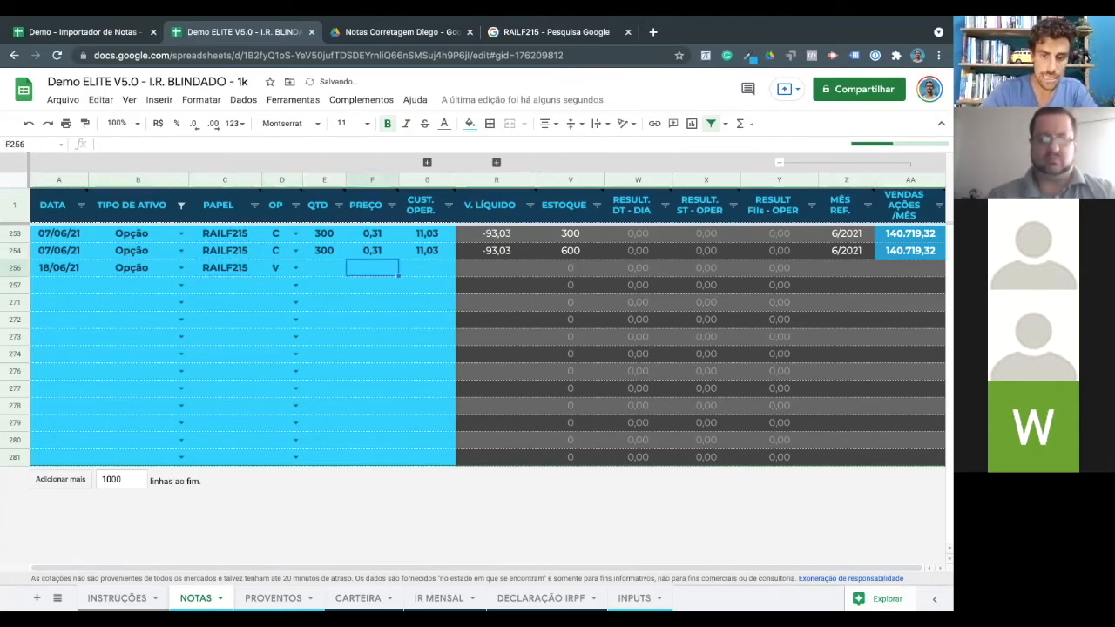
- Complete row 256 with quantity 600, price 0,000001 and operating cost 0
{"action": "key", "text": "Left"}
{"action": "type", "text": "600"}
{"action": "key", "text": "Tab"}
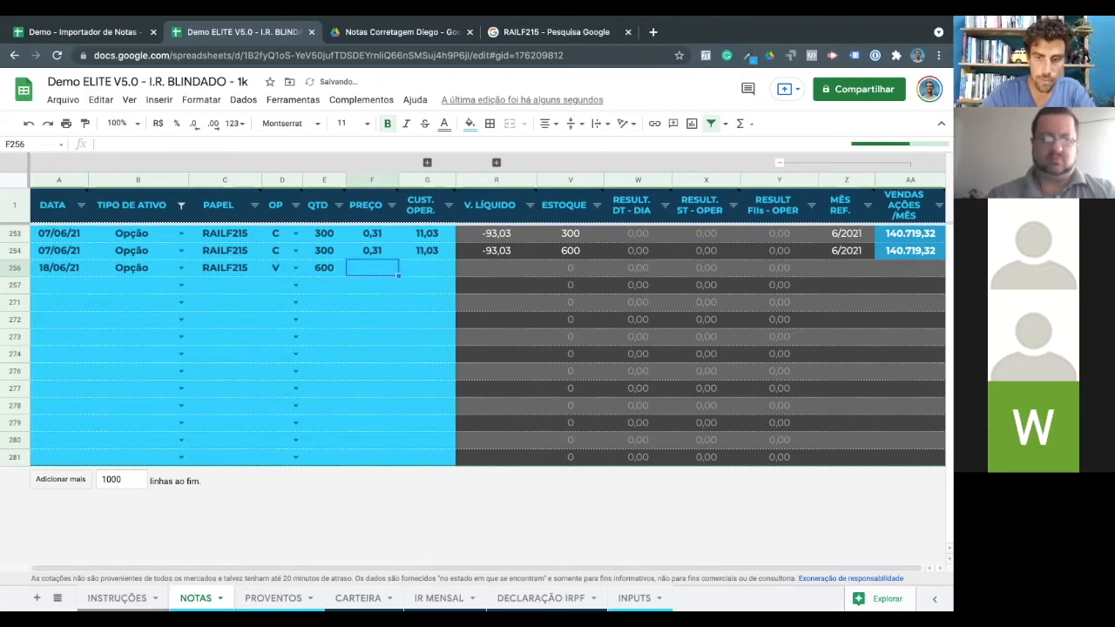
{"action": "type", "text": "0,000001"}
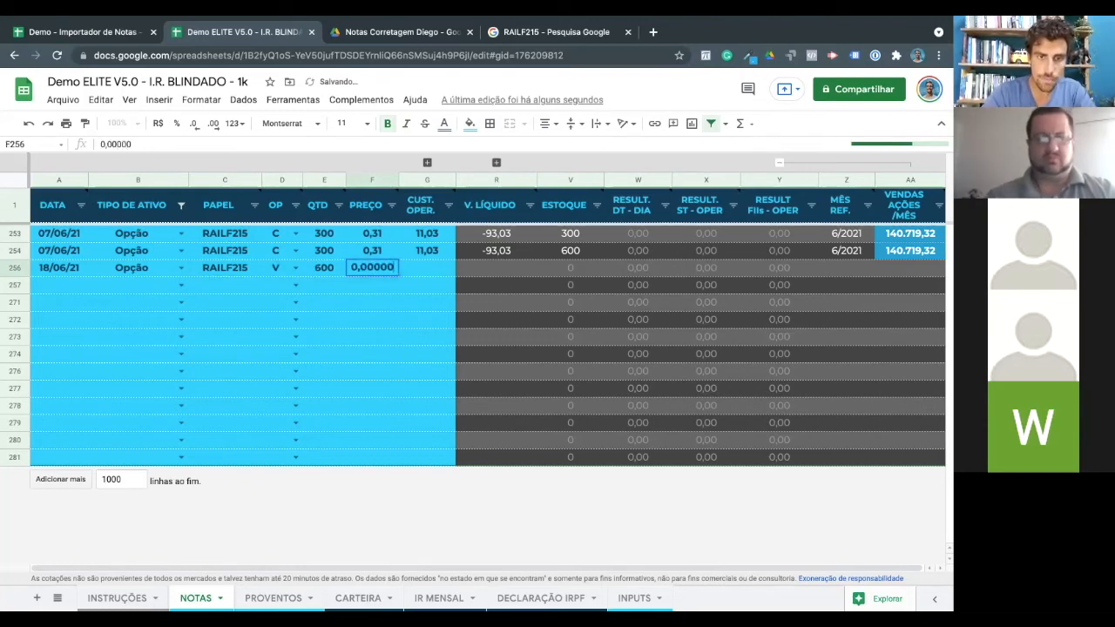
{"action": "key", "text": "Tab"}
{"action": "type", "text": "0"}
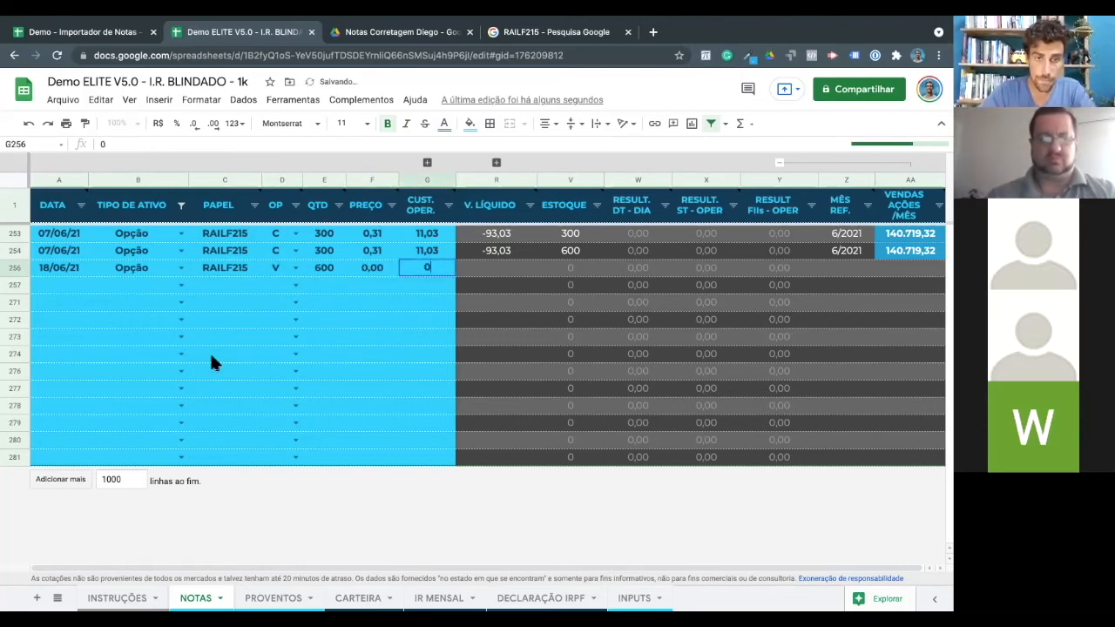
{"action": "left_click", "coordinate": [359, 316]}
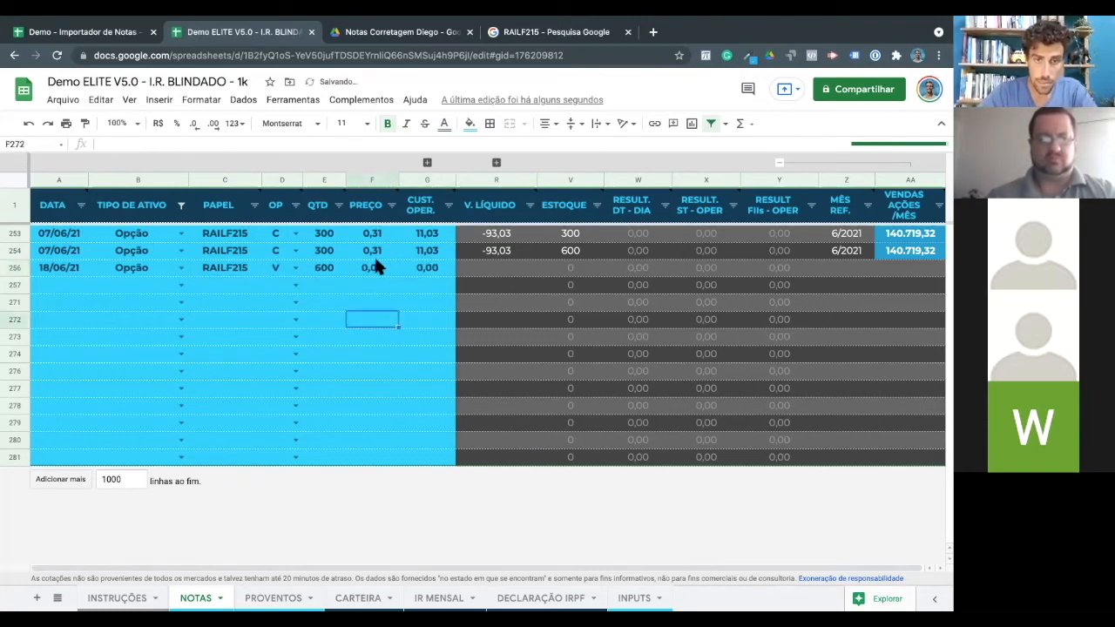
- Check the RAILF215 sale's ESTOQUE and RESULT. ST - OPER values in row 256, and its position in the CARTEIRA sheet
{"action": "left_click", "coordinate": [566, 270]}
{"action": "left_click", "coordinate": [357, 597]}
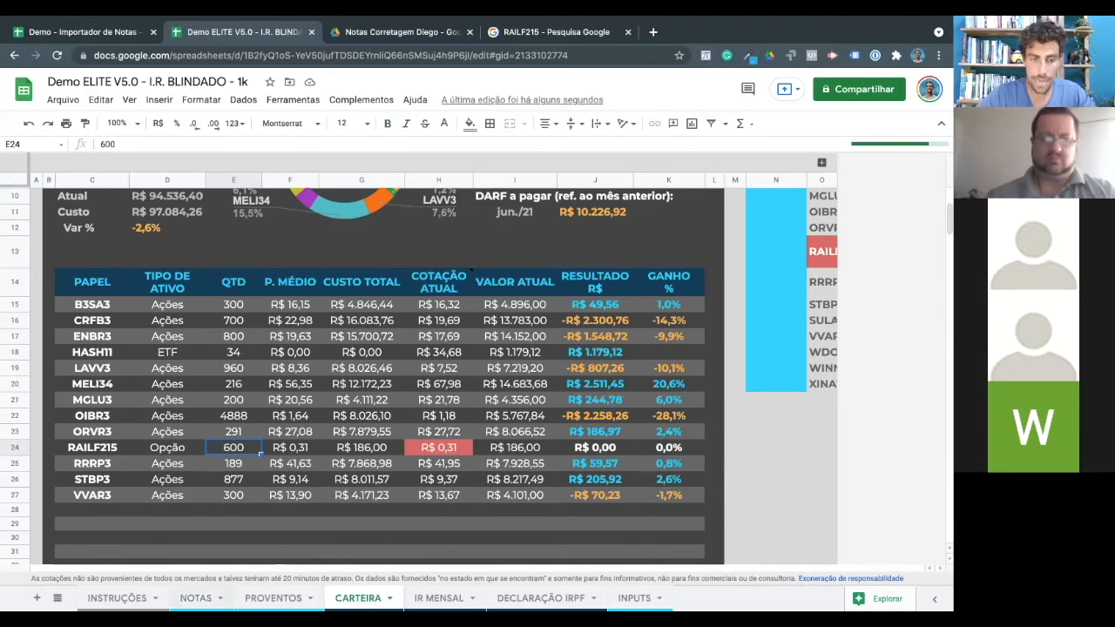
{"action": "left_click", "coordinate": [196, 598]}
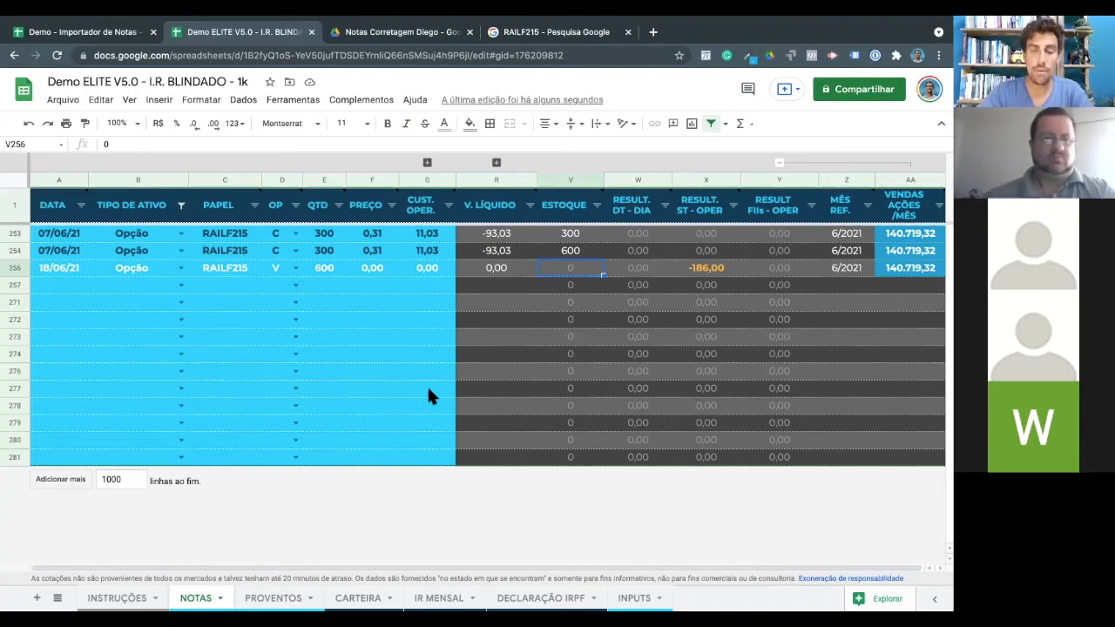
{"action": "left_click", "coordinate": [707, 270]}
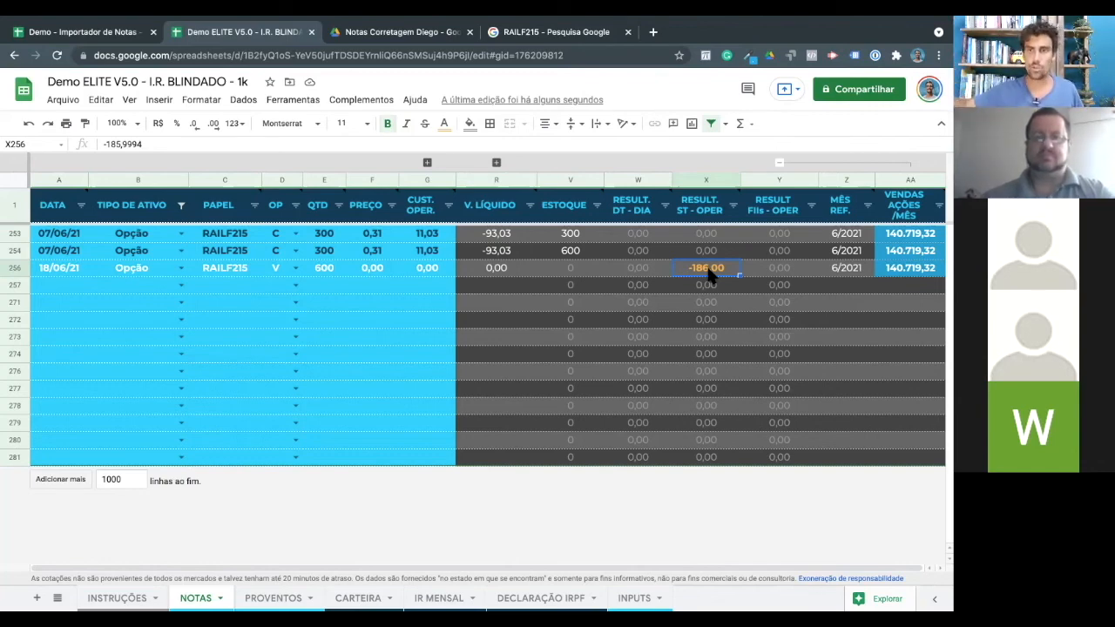
- Compare the V. LÍQUIDO of the RAILF215 purchases in R253:R254 with the sale's net value and swing trade result in row 256
{"action": "left_click", "coordinate": [59, 286]}
{"action": "left_click", "coordinate": [437, 290], "text": "shift"}
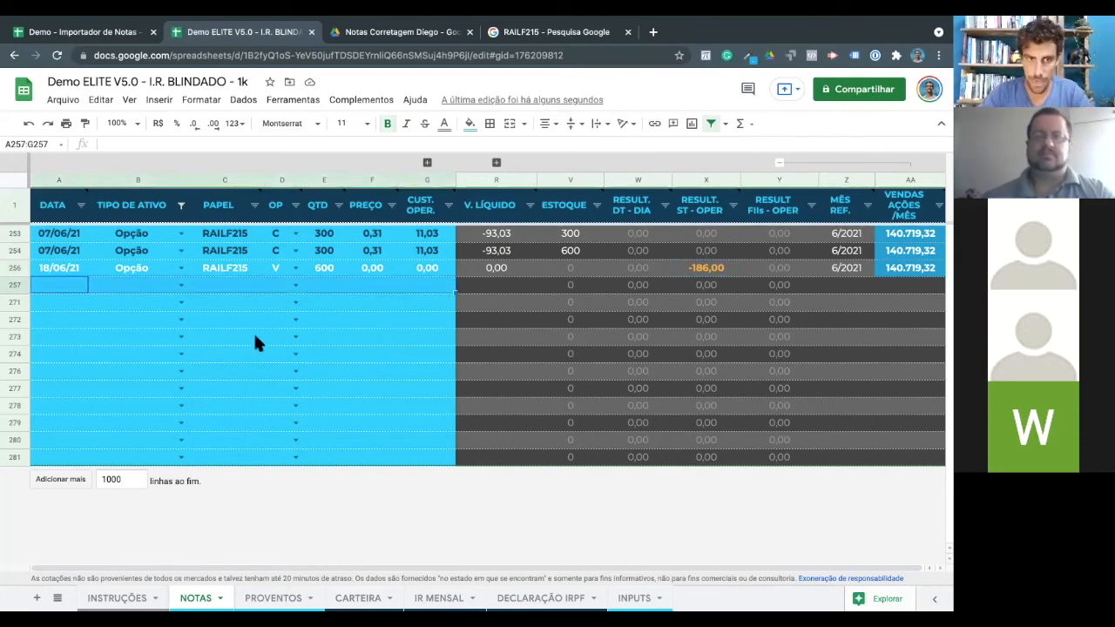
{"action": "left_click", "coordinate": [427, 266]}
{"action": "left_click_drag", "start_coordinate": [498, 233], "coordinate": [511, 258]}
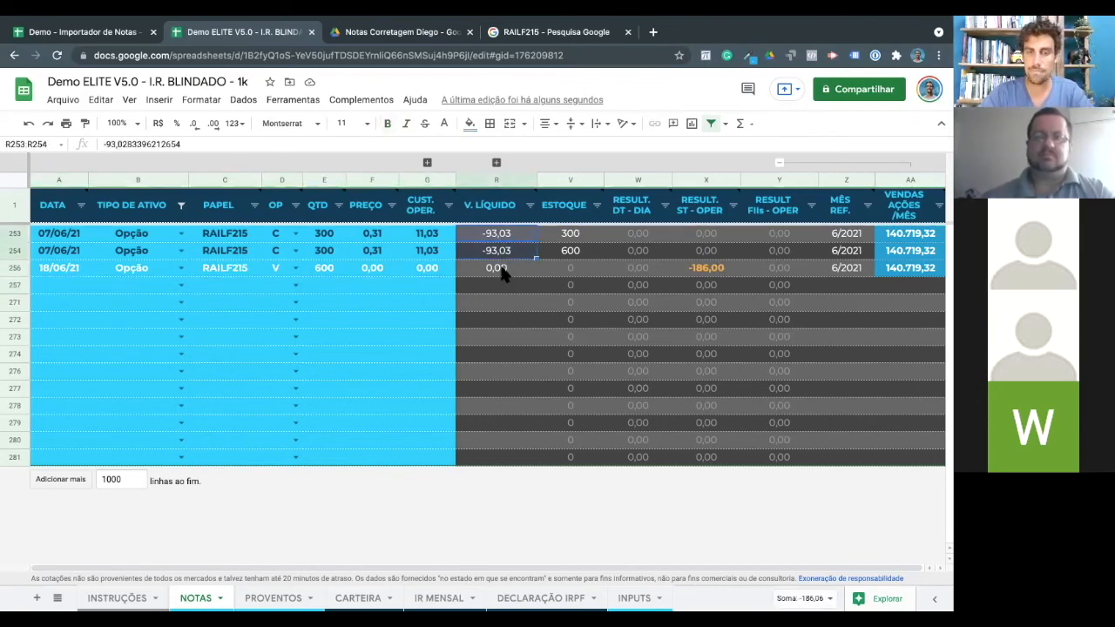
{"action": "left_click", "coordinate": [503, 273]}
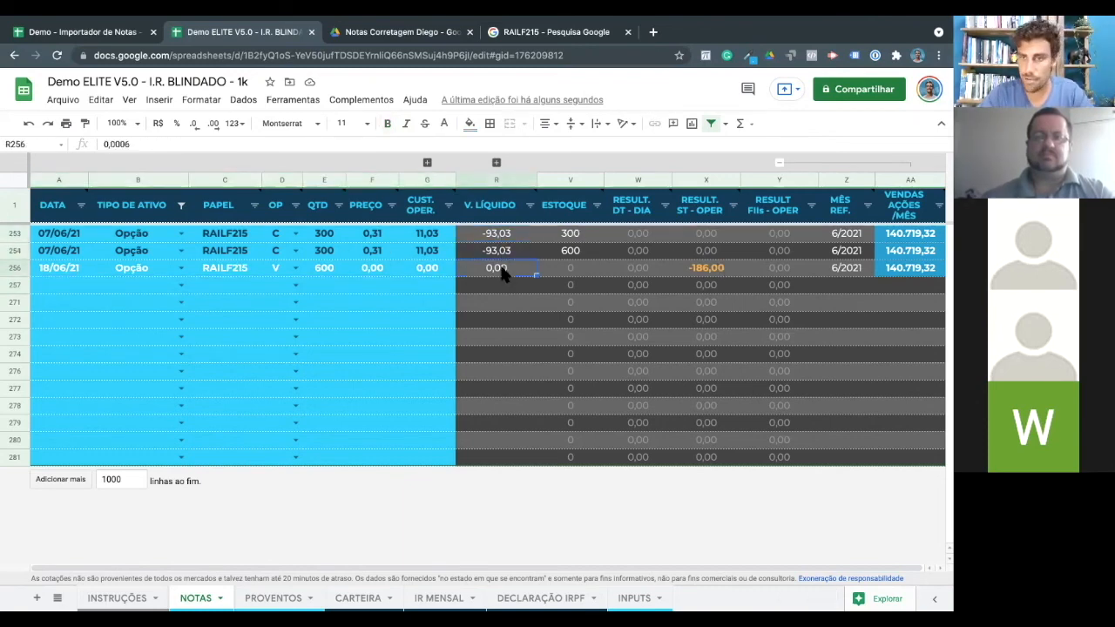
{"action": "left_click", "coordinate": [703, 275]}
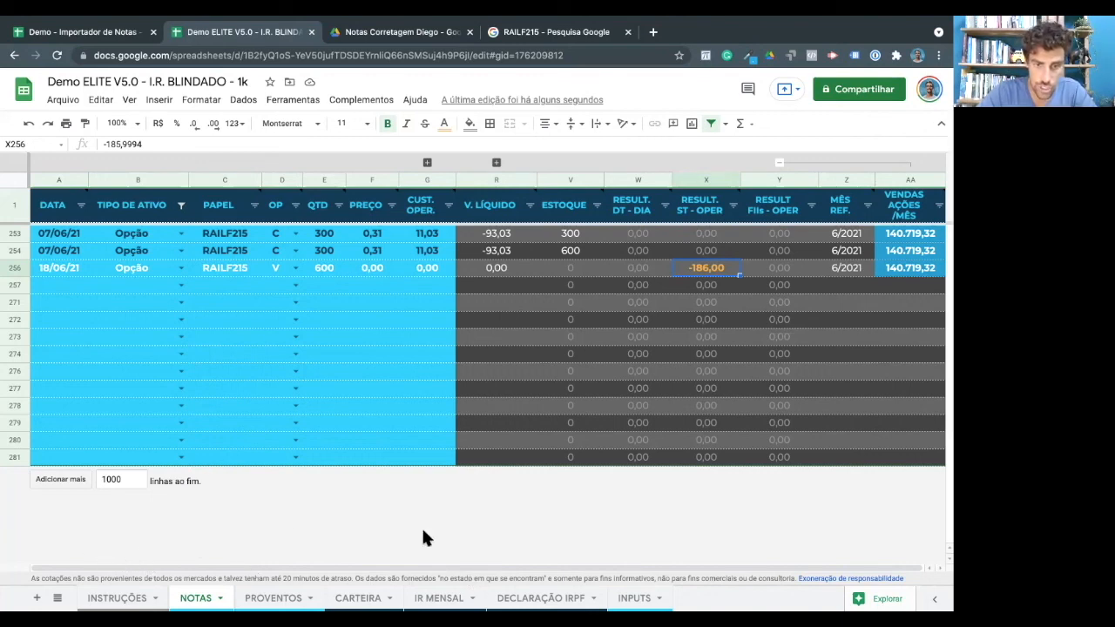
- Expand the SWING TRADE column group in the IR MENSAL sheet, accepting the protected-range warning and suppressing it for five minutes
{"action": "left_click", "coordinate": [438, 598]}
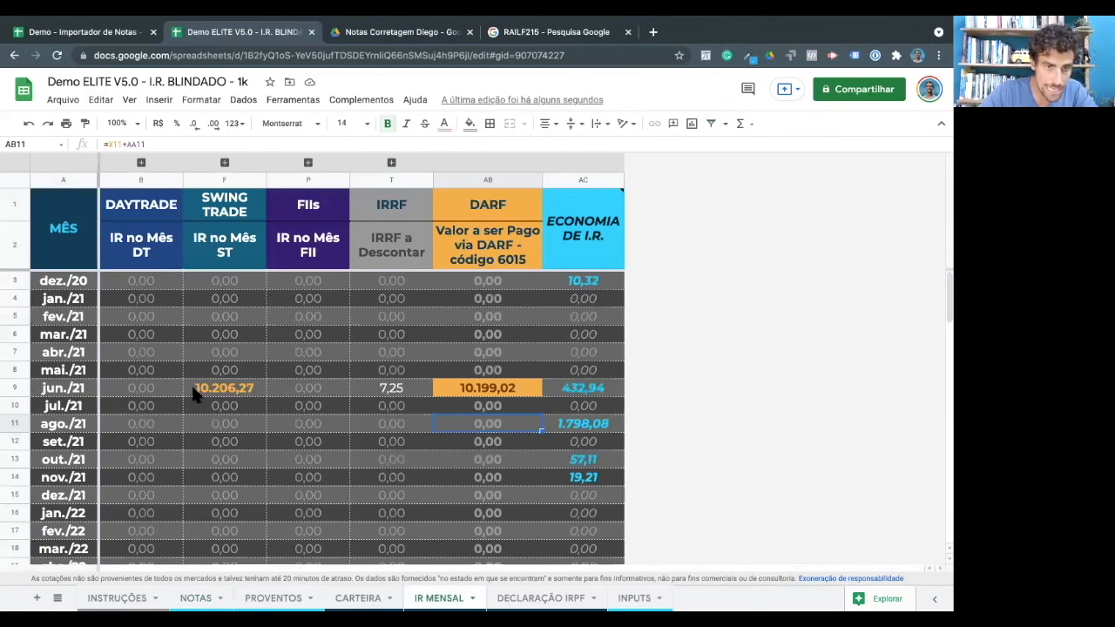
{"action": "left_click", "coordinate": [223, 164]}
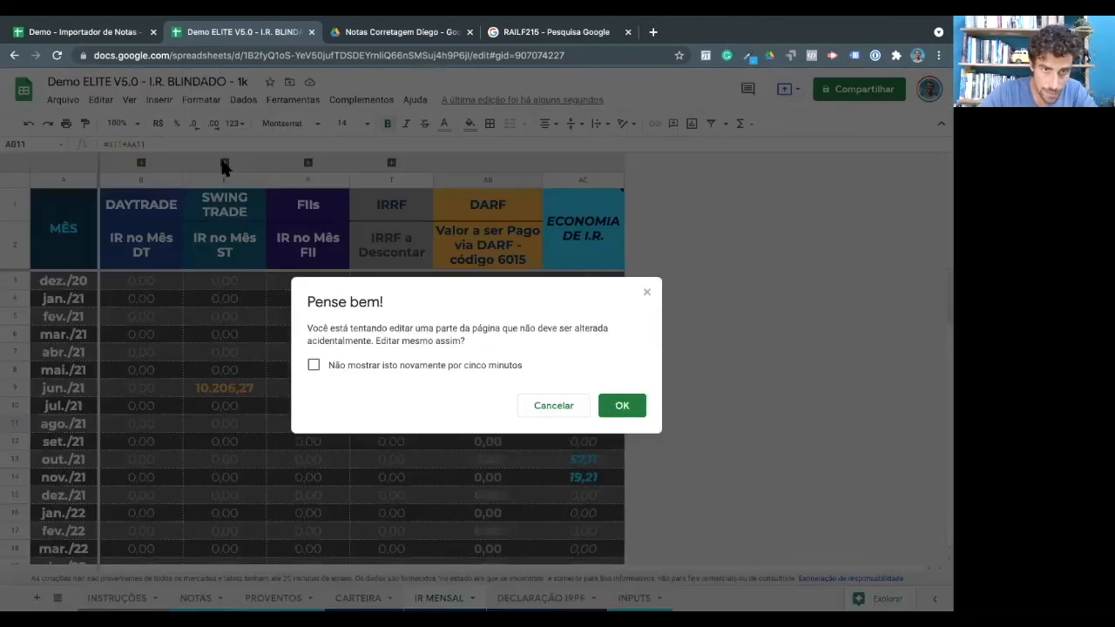
{"action": "left_click", "coordinate": [431, 365]}
{"action": "left_click", "coordinate": [628, 408]}
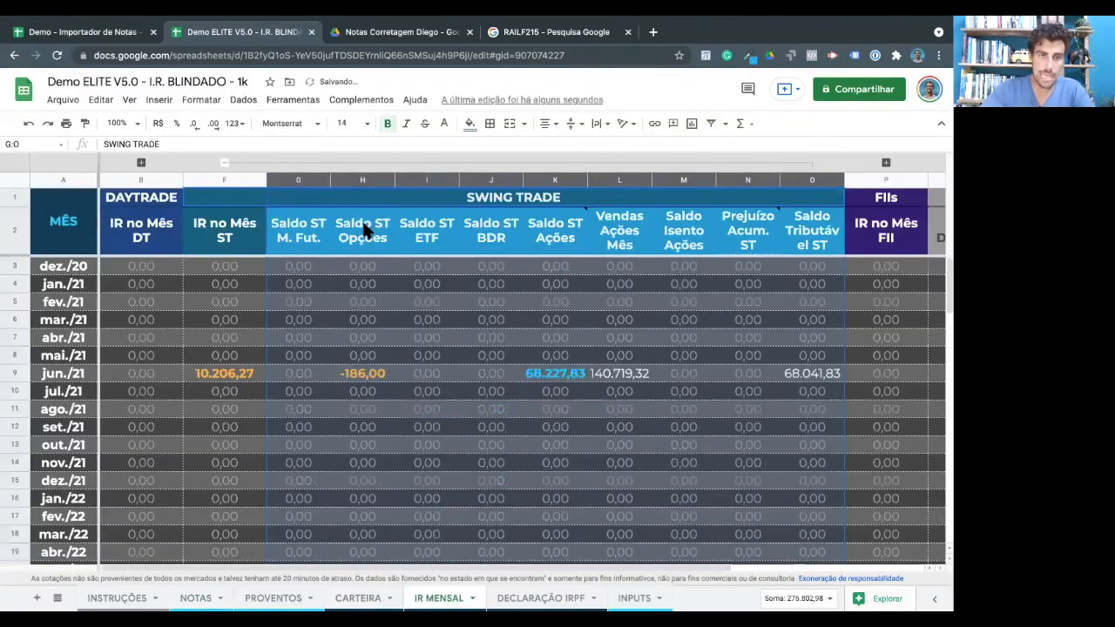
- Examine the Saldo ST Opções and Saldo Tributável ST formulas for jun./21 in H9 and O9
{"action": "left_click", "coordinate": [369, 376]}
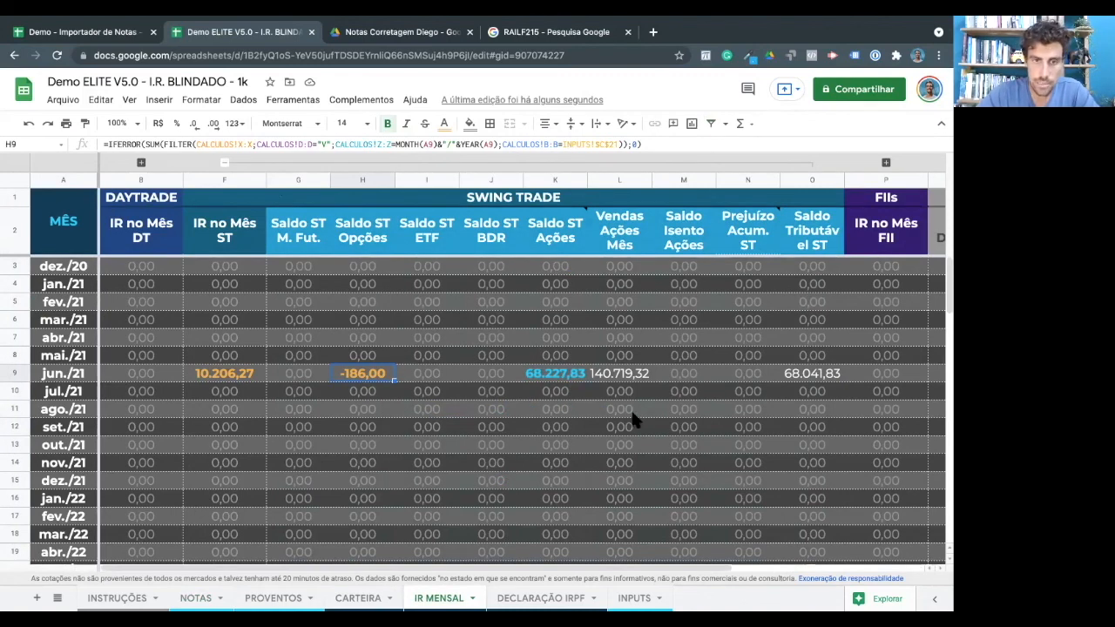
{"action": "scroll", "coordinate": [629, 418], "scroll_direction": "right", "scroll_amount": 3}
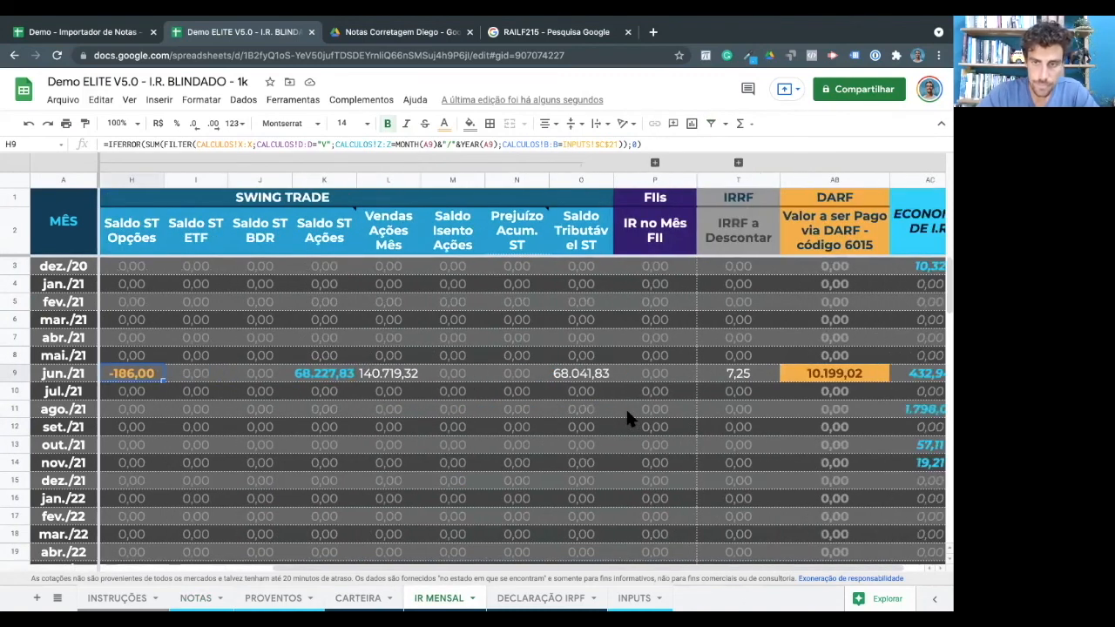
{"action": "left_click", "coordinate": [583, 374]}
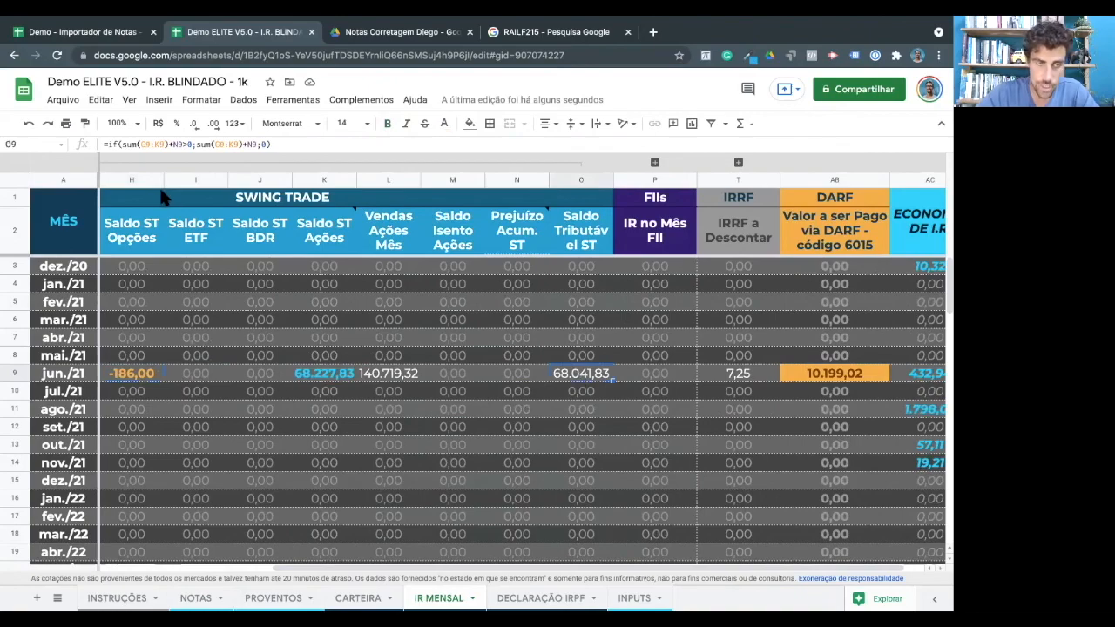